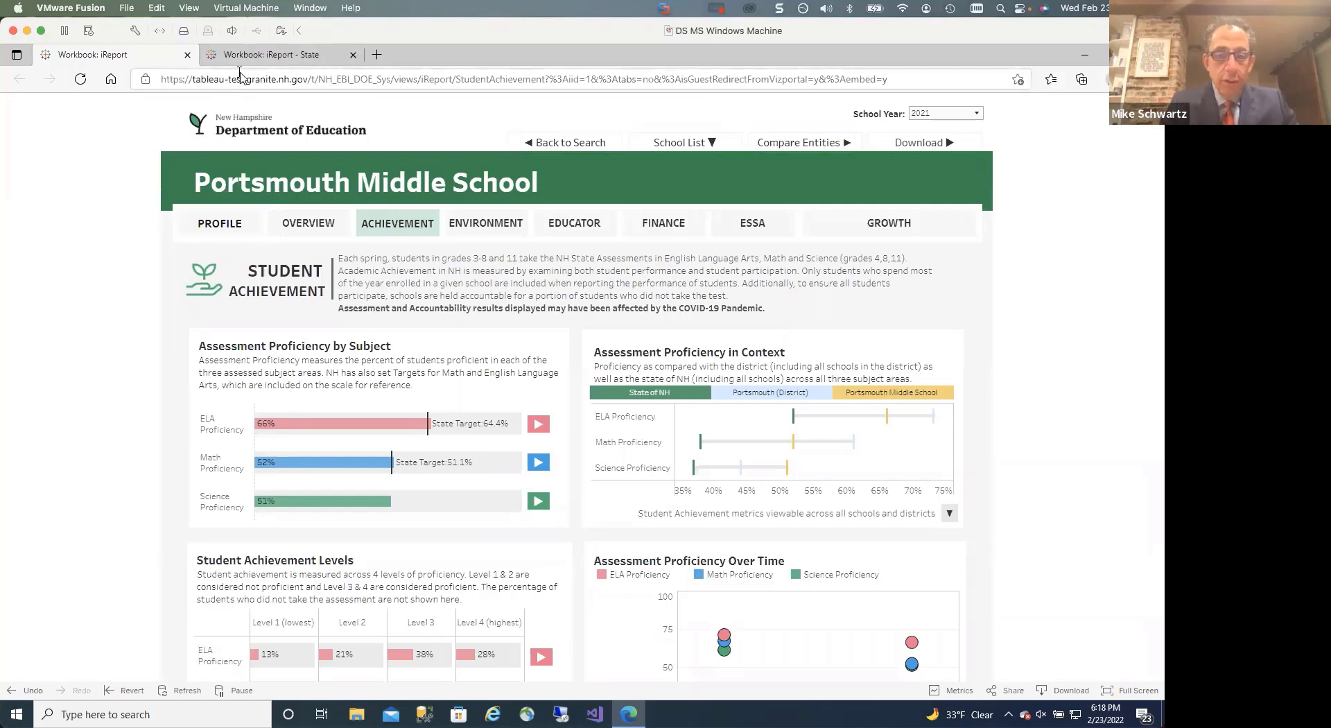
- Return to the report card search page, then show the iReport link on the iPlatform page in Chrome and switch back to the virtual machine
left_click(562, 137)
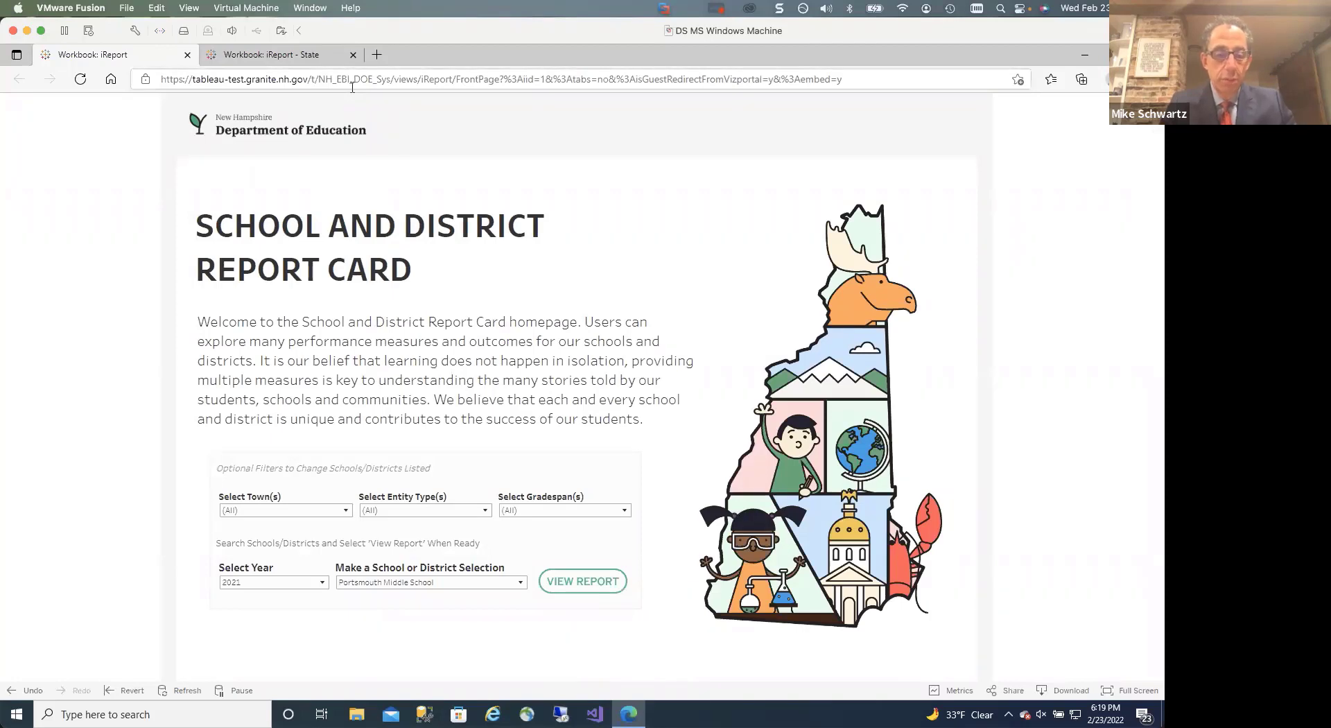
key("super+Tab")
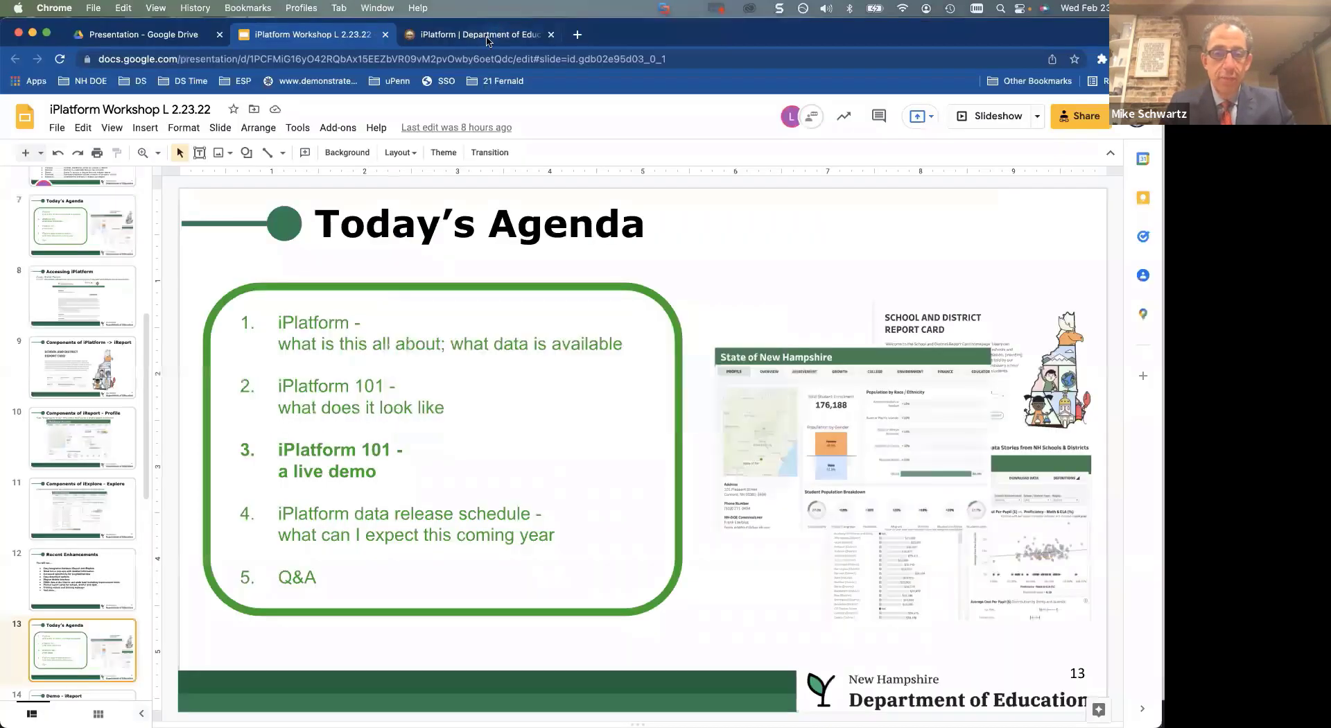
left_click(454, 36)
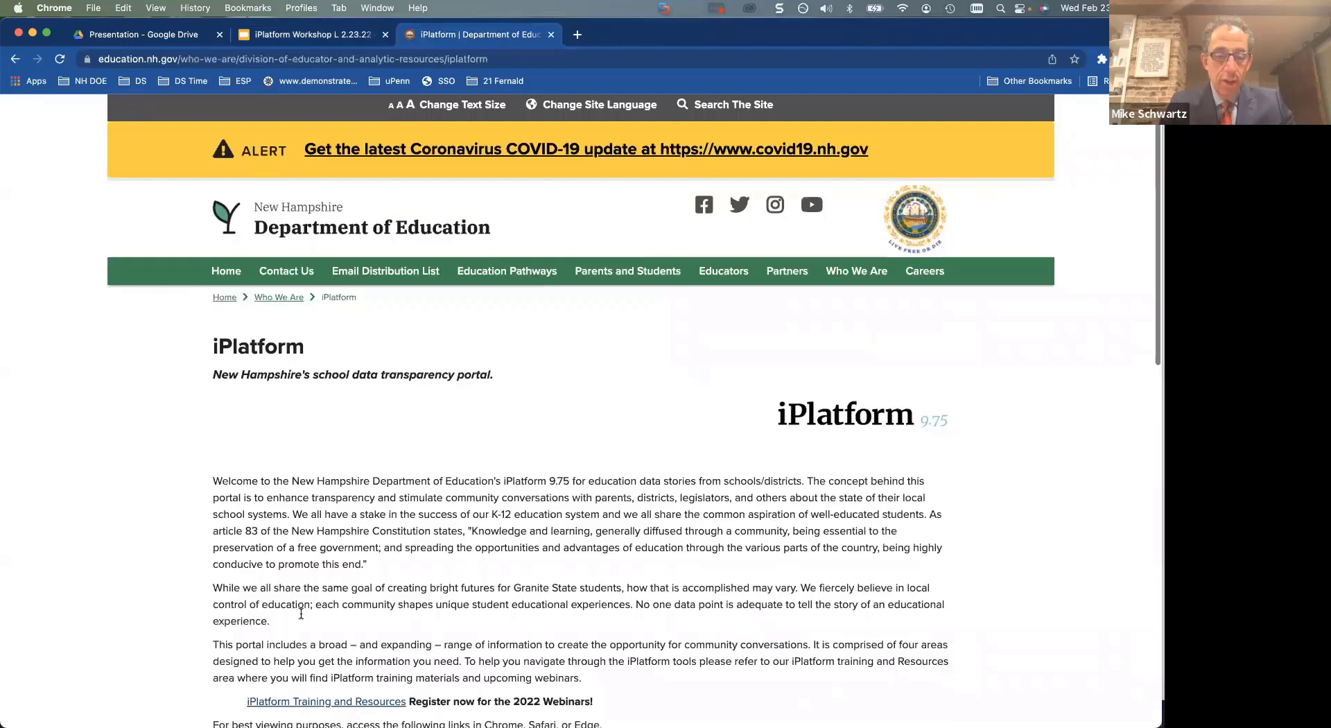
scroll(236, 658, "down", 5)
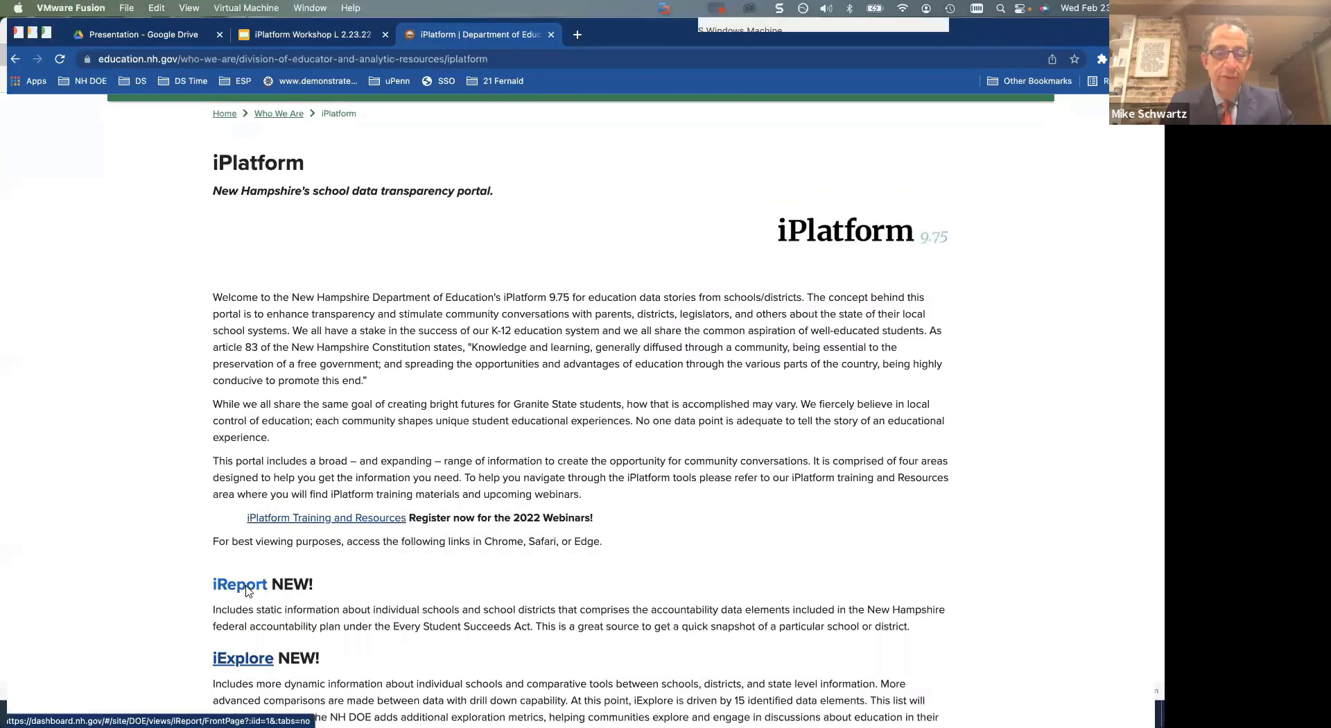
left_click(251, 586)
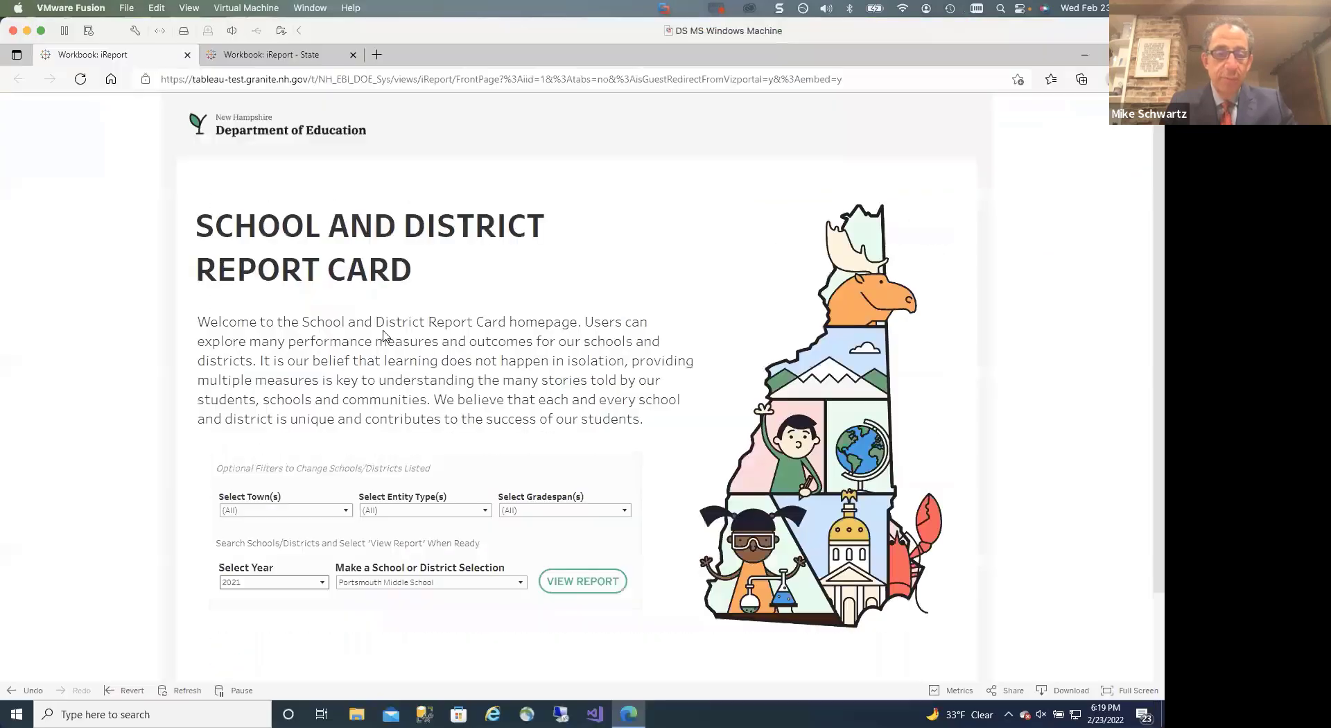
- Search the school and district selection for "portsmouth", choose Portsmouth Middle School and view its report
left_click(453, 584)
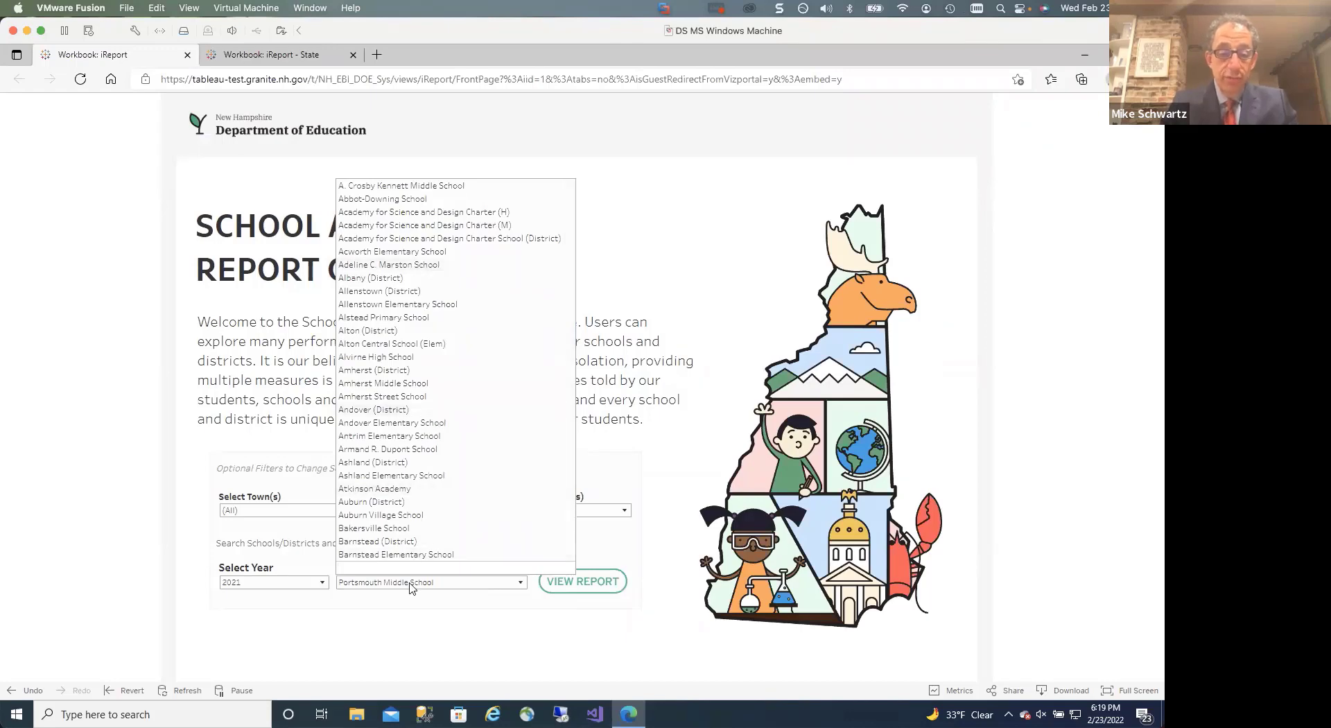
type("po")
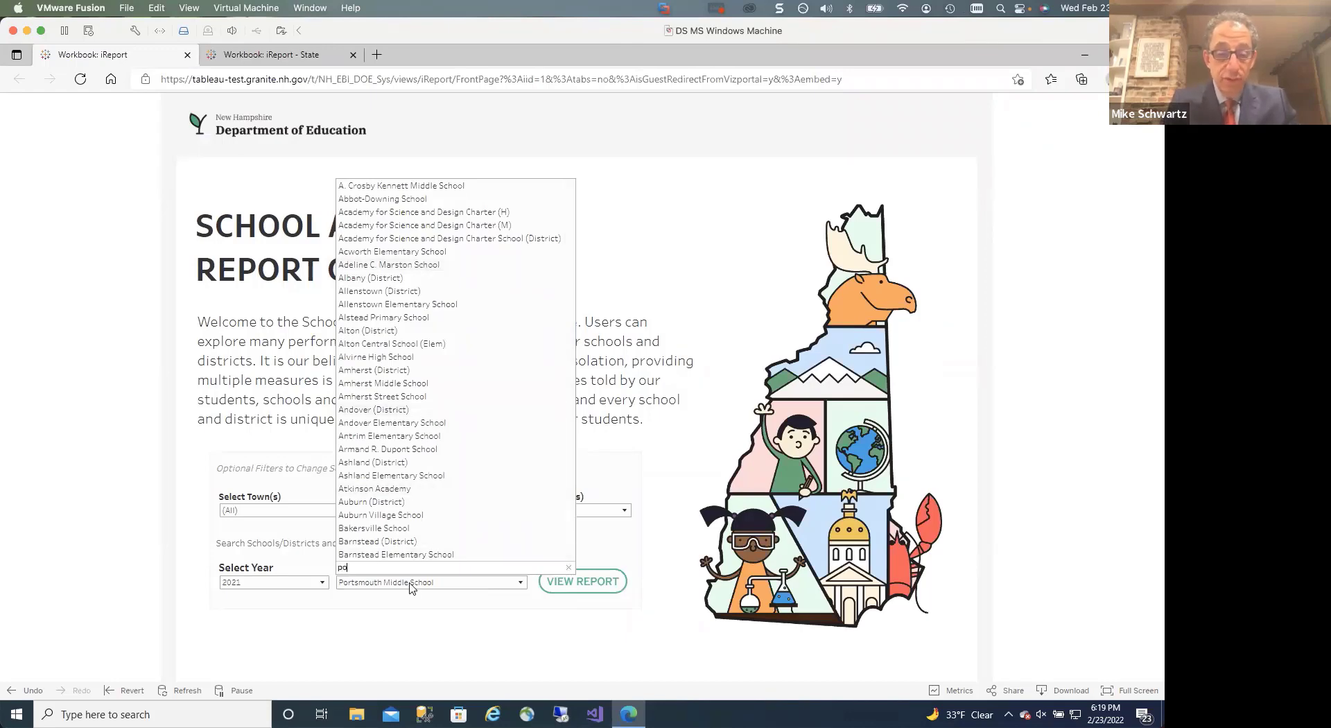
type("rtsmou")
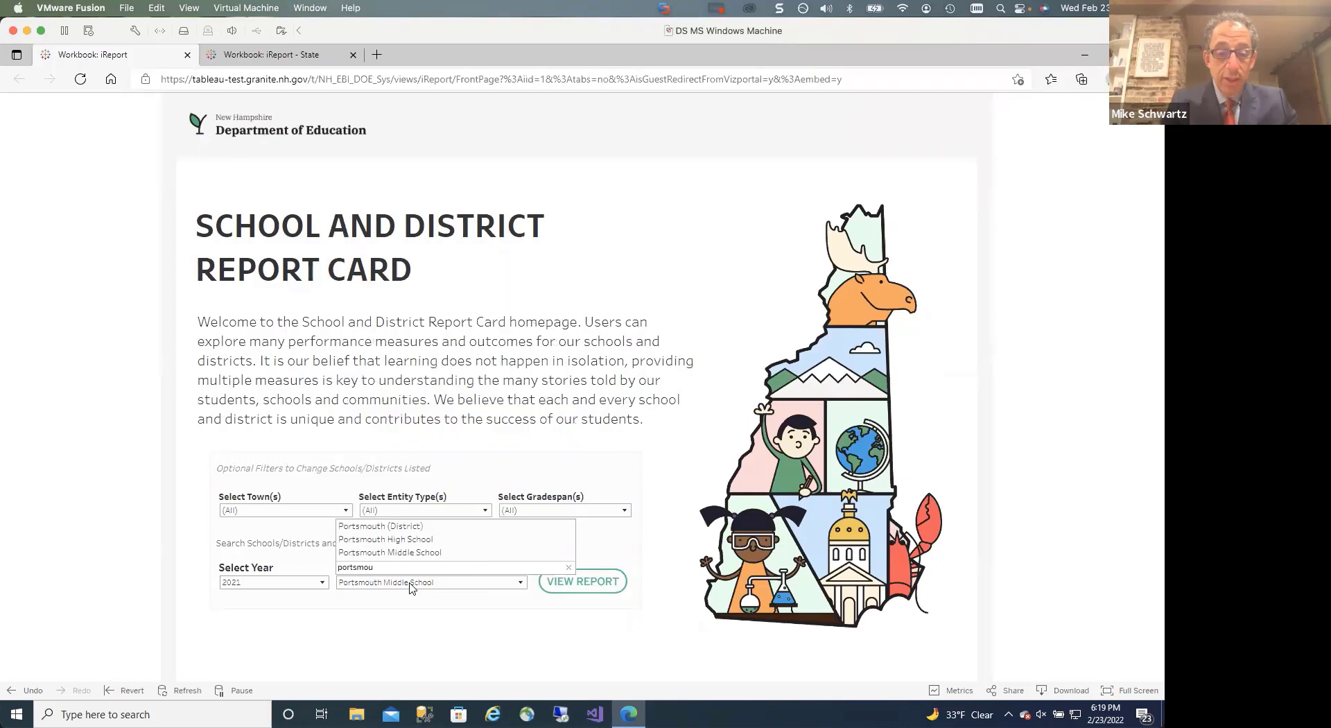
type("th")
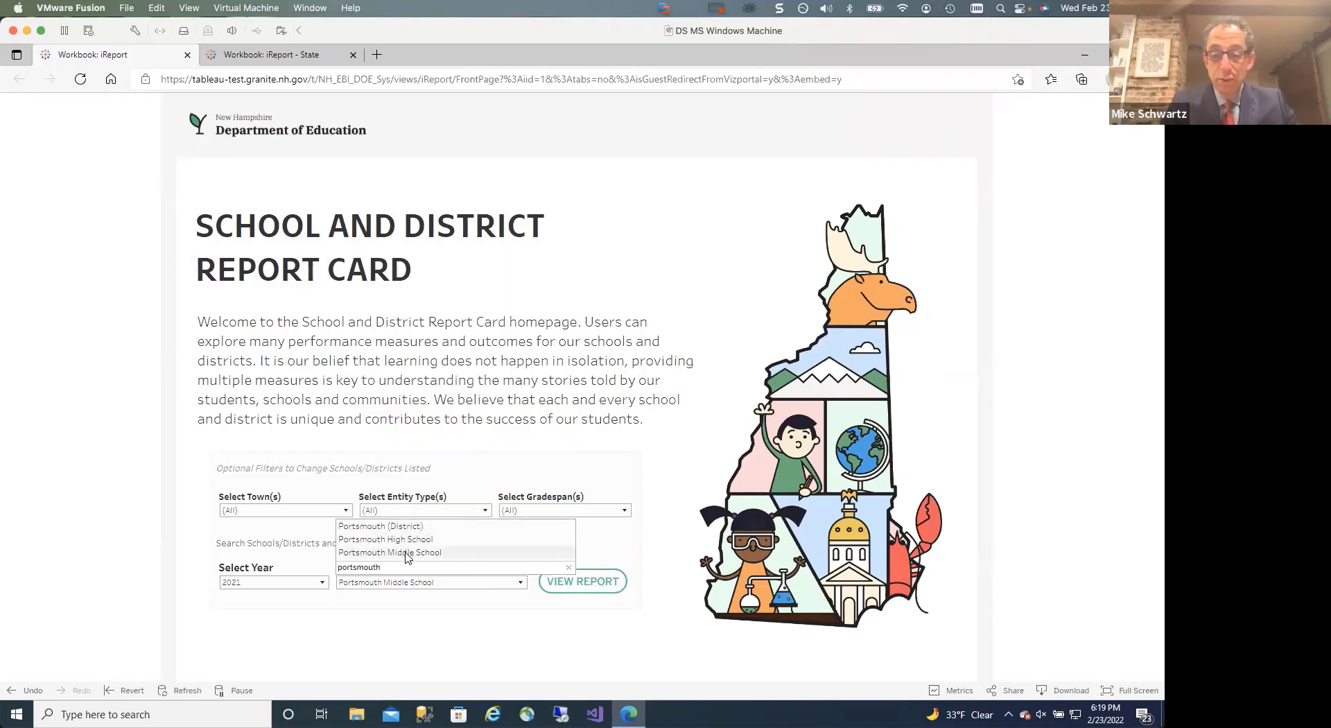
left_click(406, 552)
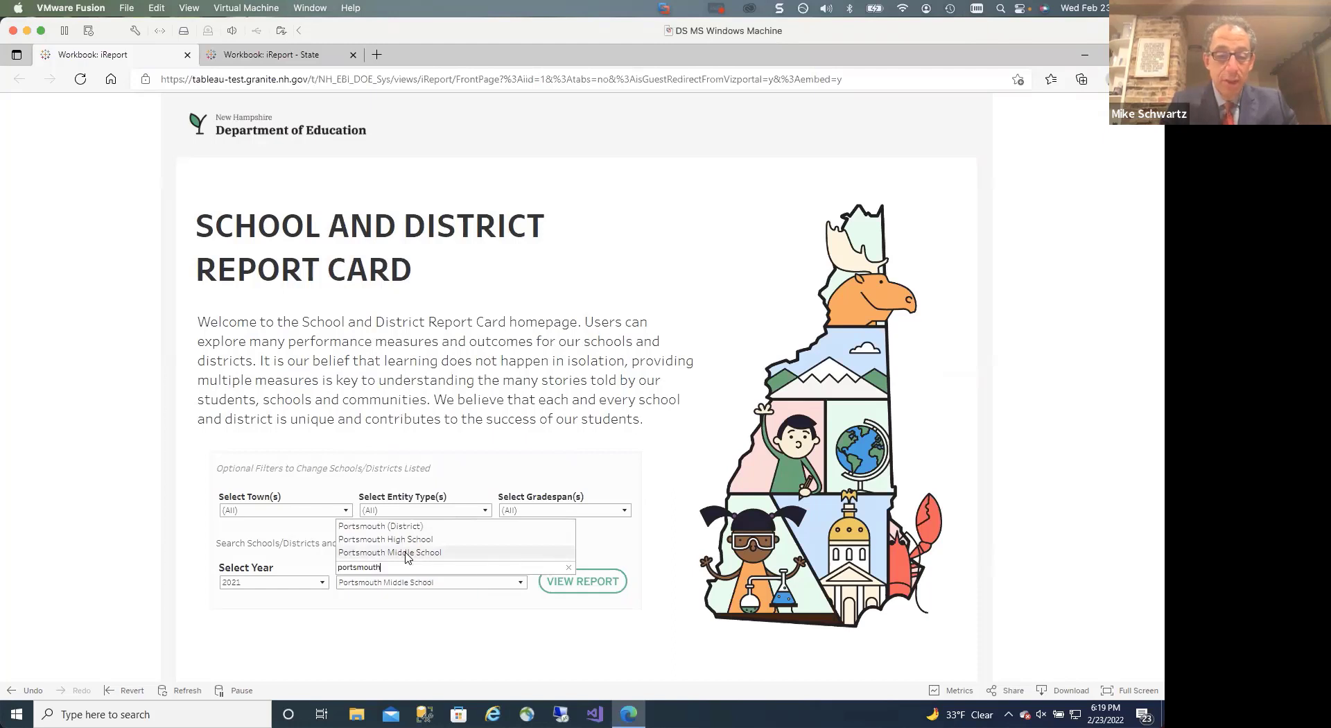
left_click(583, 583)
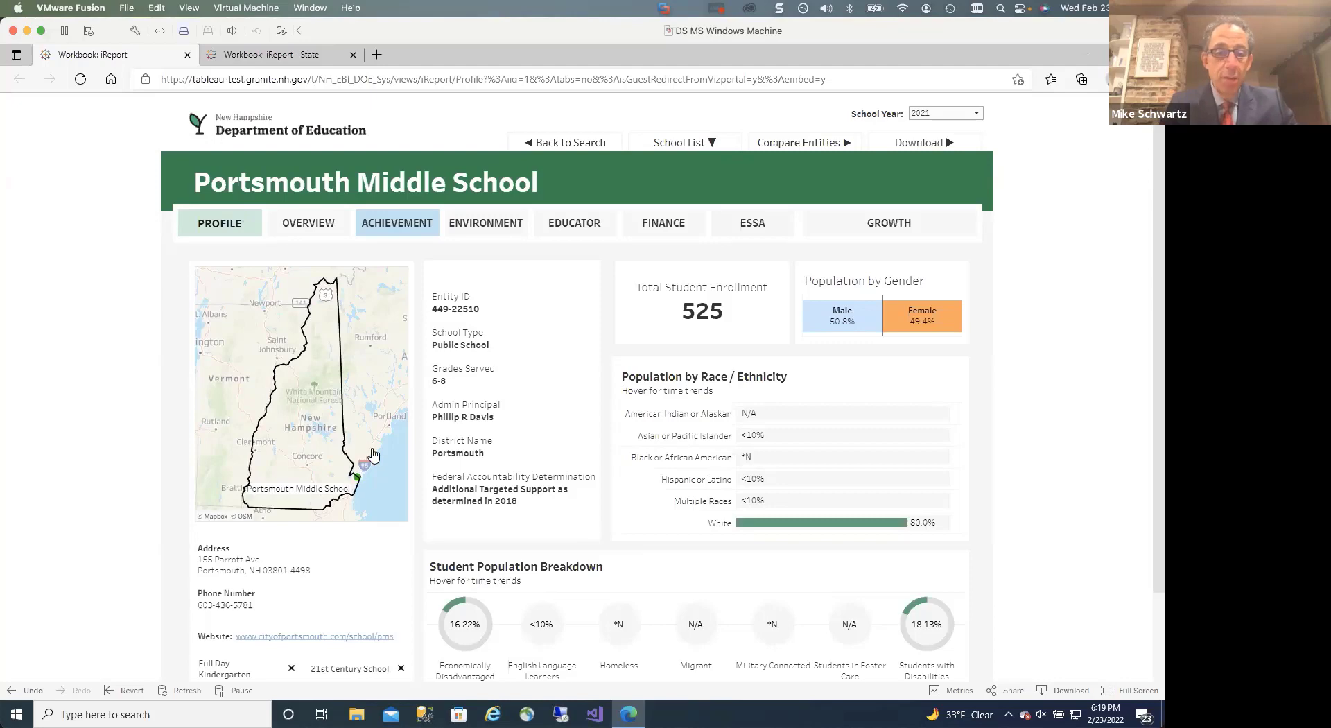
- Examine the school's profile, including the total enrollment trend over time and the student population breakdown
scroll(444, 388, "down", 1)
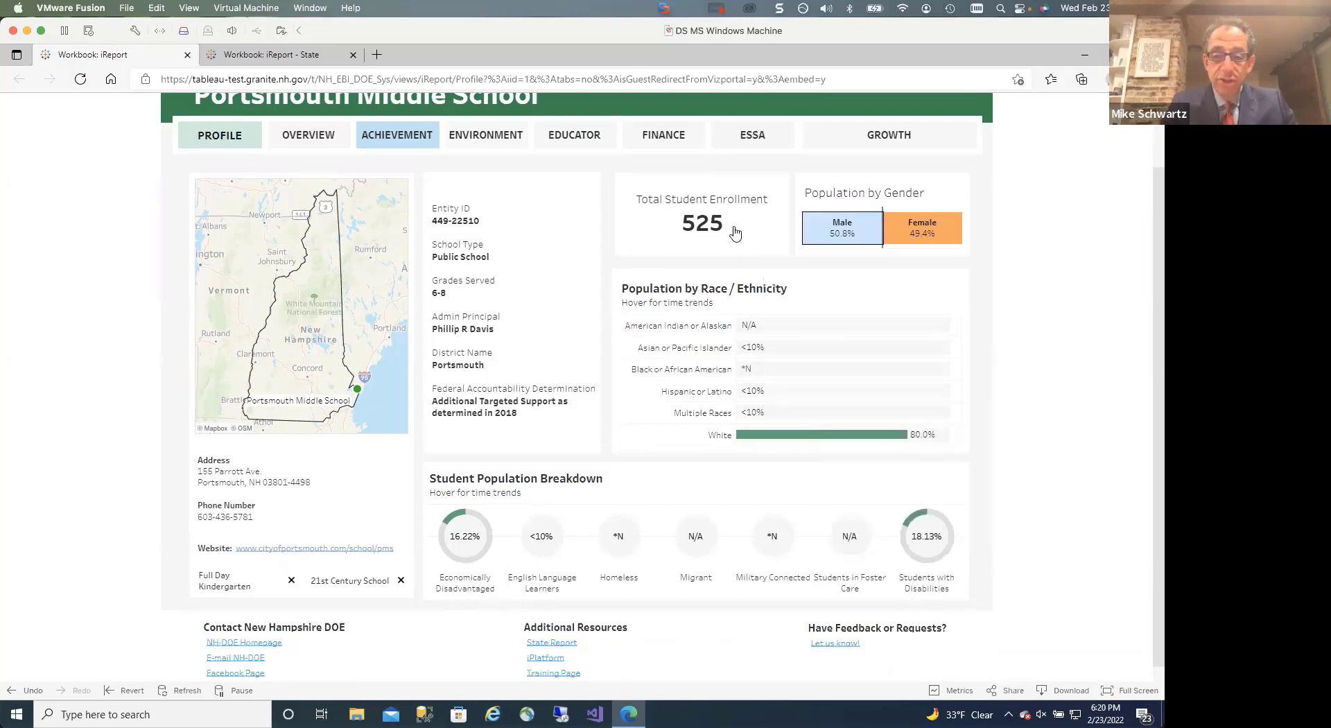
mouse_move(709, 231)
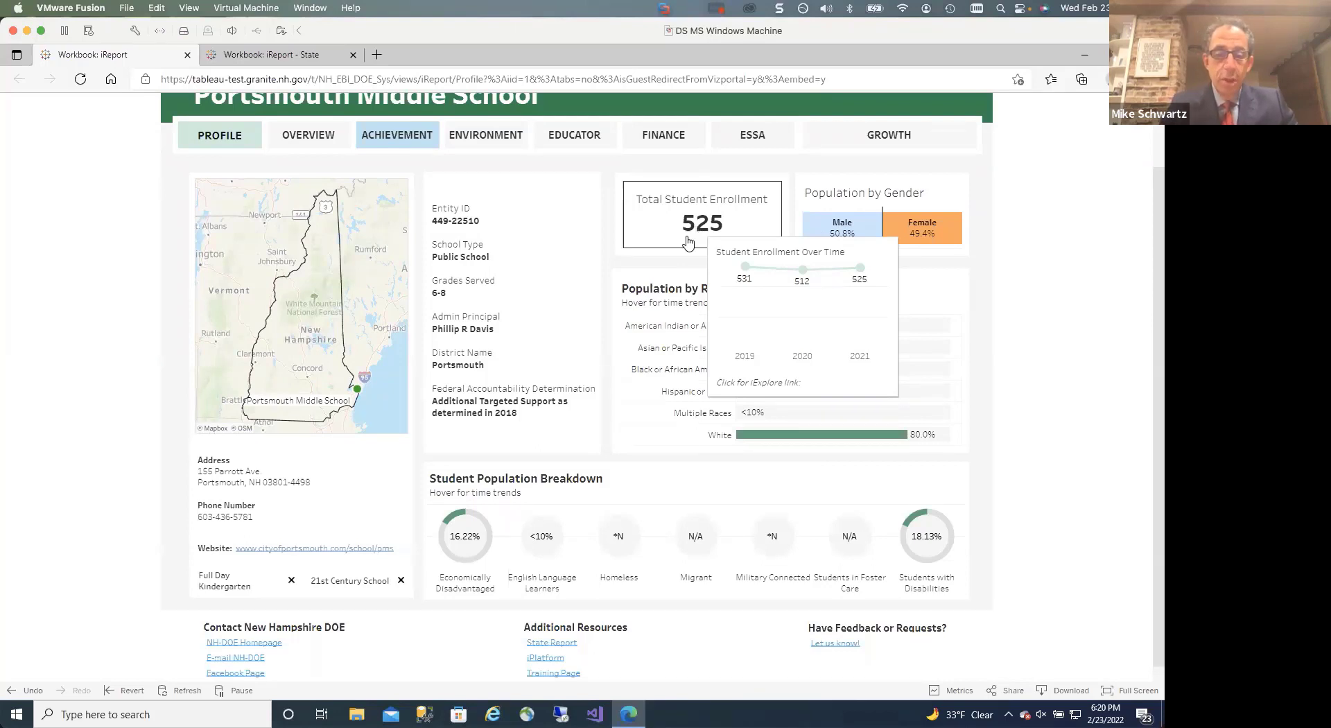
mouse_move(469, 525)
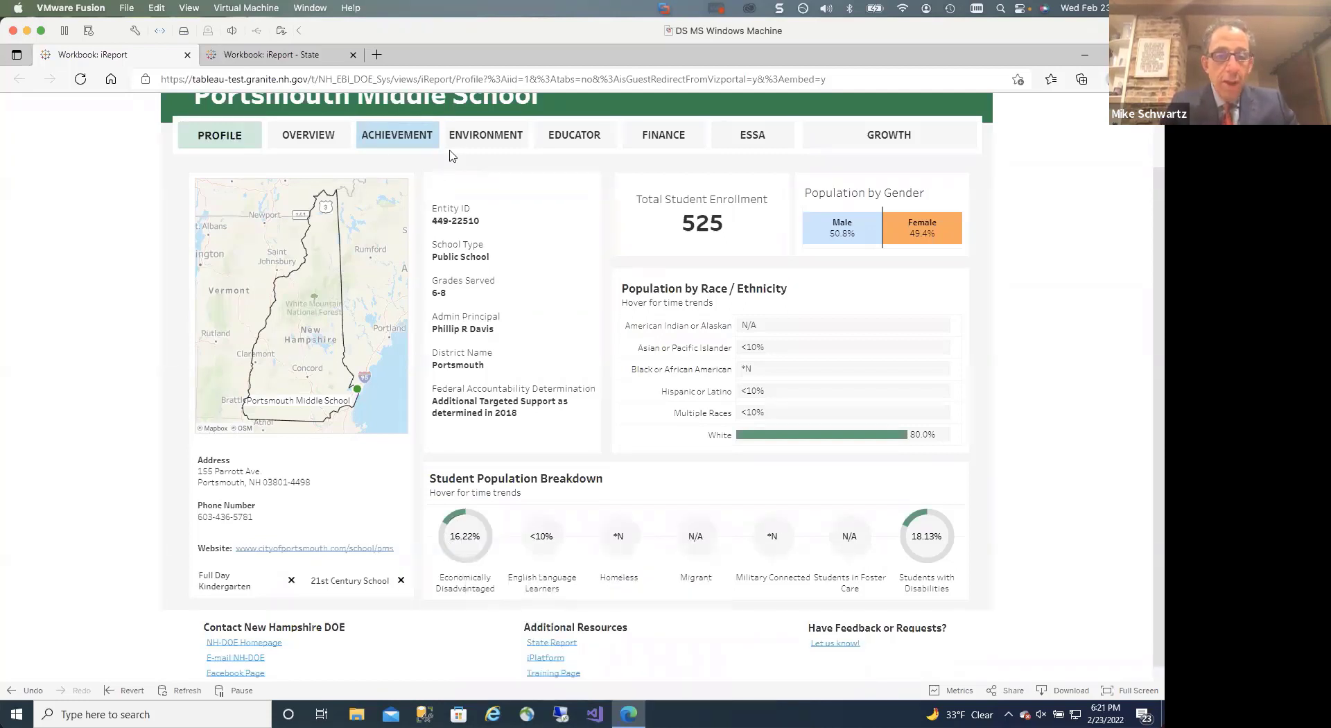
- Open the school's Overview and inspect the student achievement proficiency values and the average teacher salary details
left_click(313, 139)
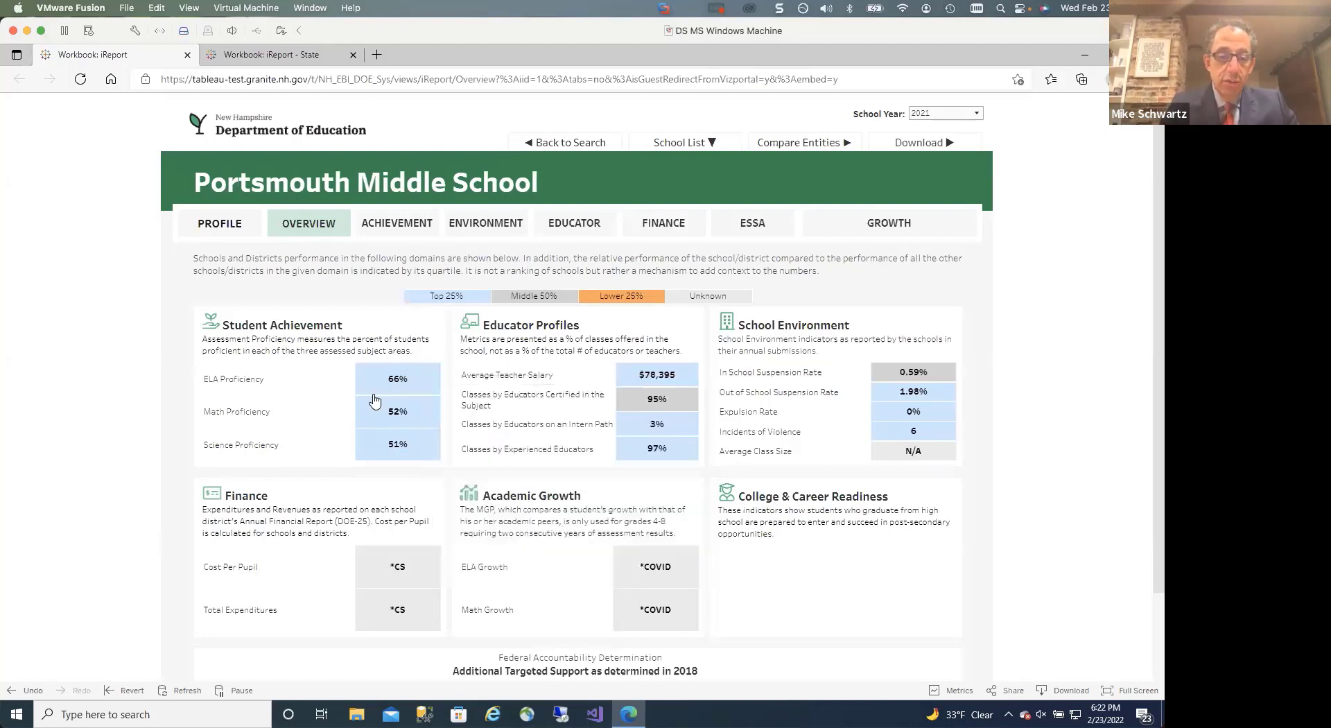
mouse_move(412, 386)
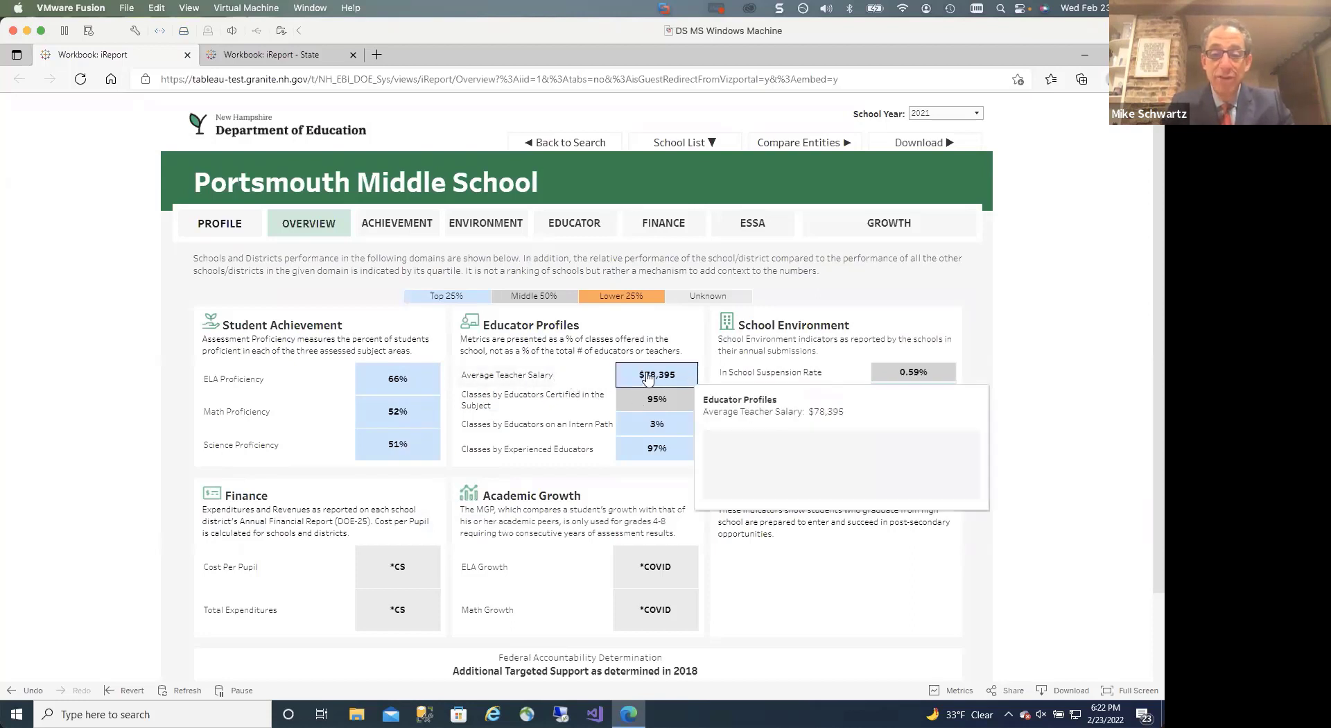
mouse_move(690, 375)
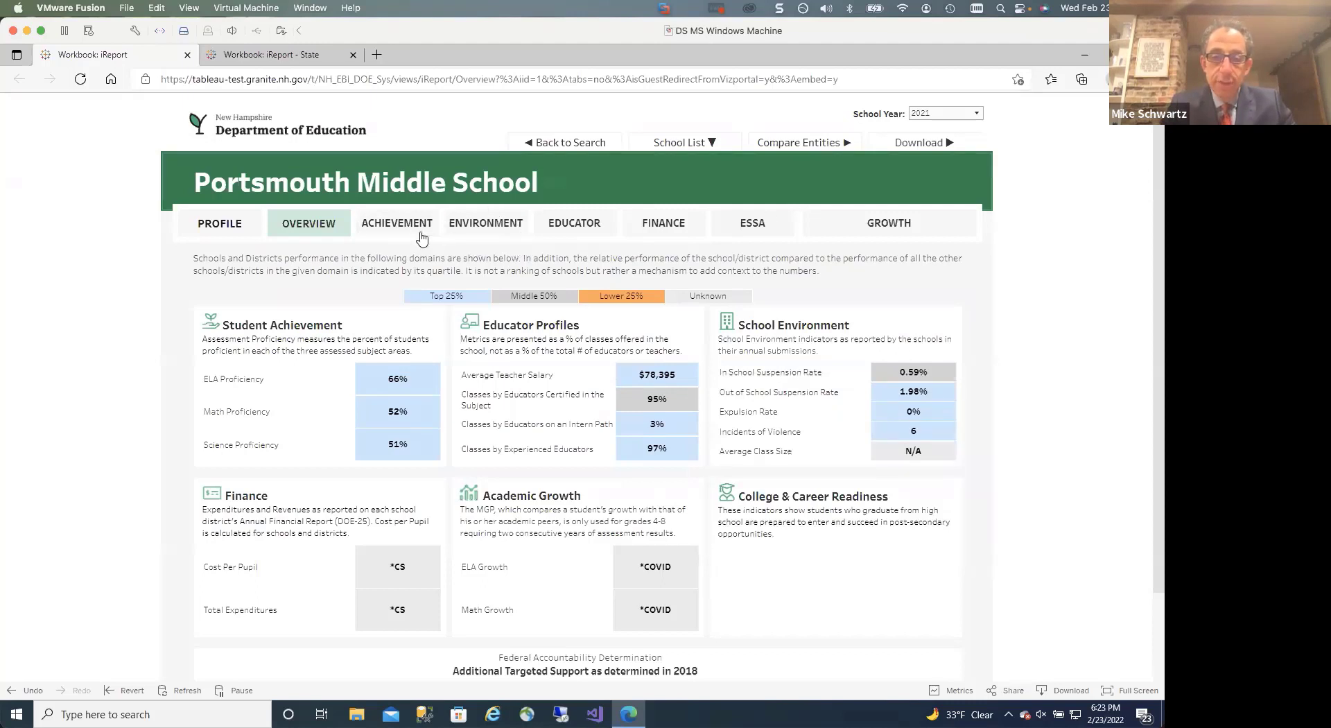
- Open the school's Environment page and inspect the 2019 and 2021 suspension rate points in the over-time chart
left_click(484, 223)
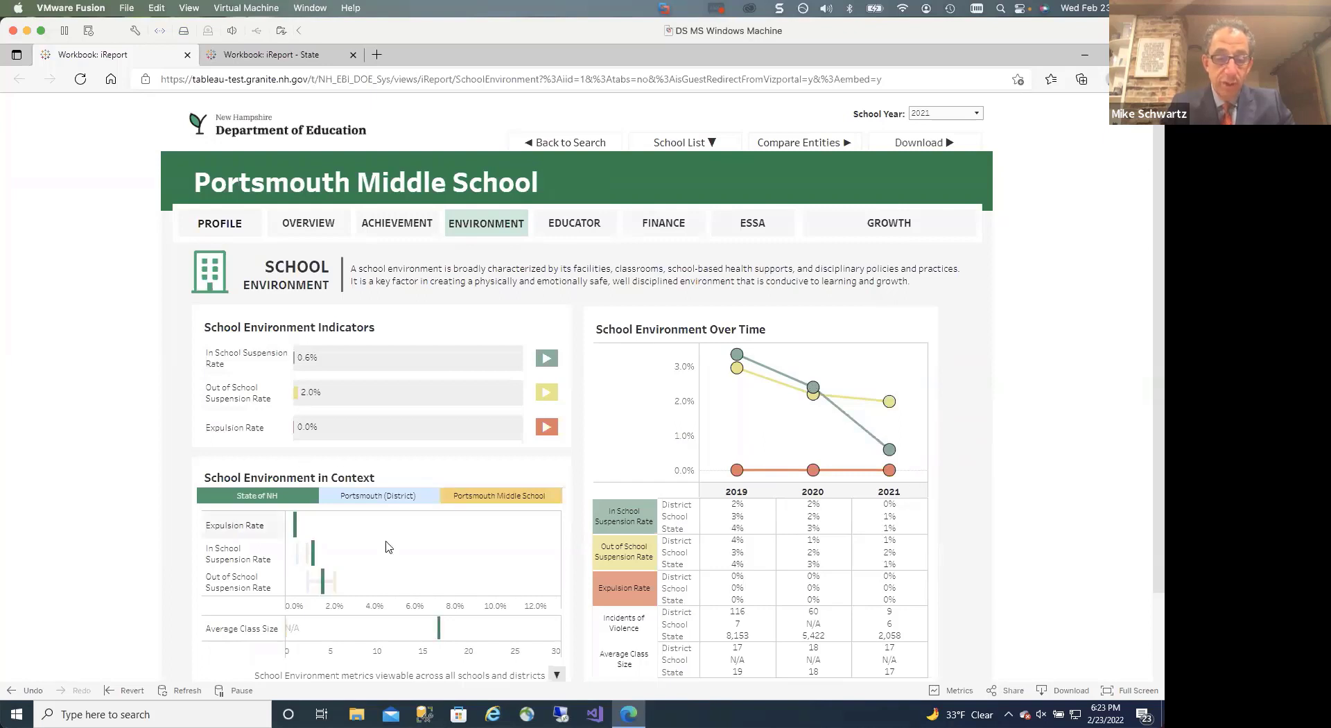
left_click(356, 495)
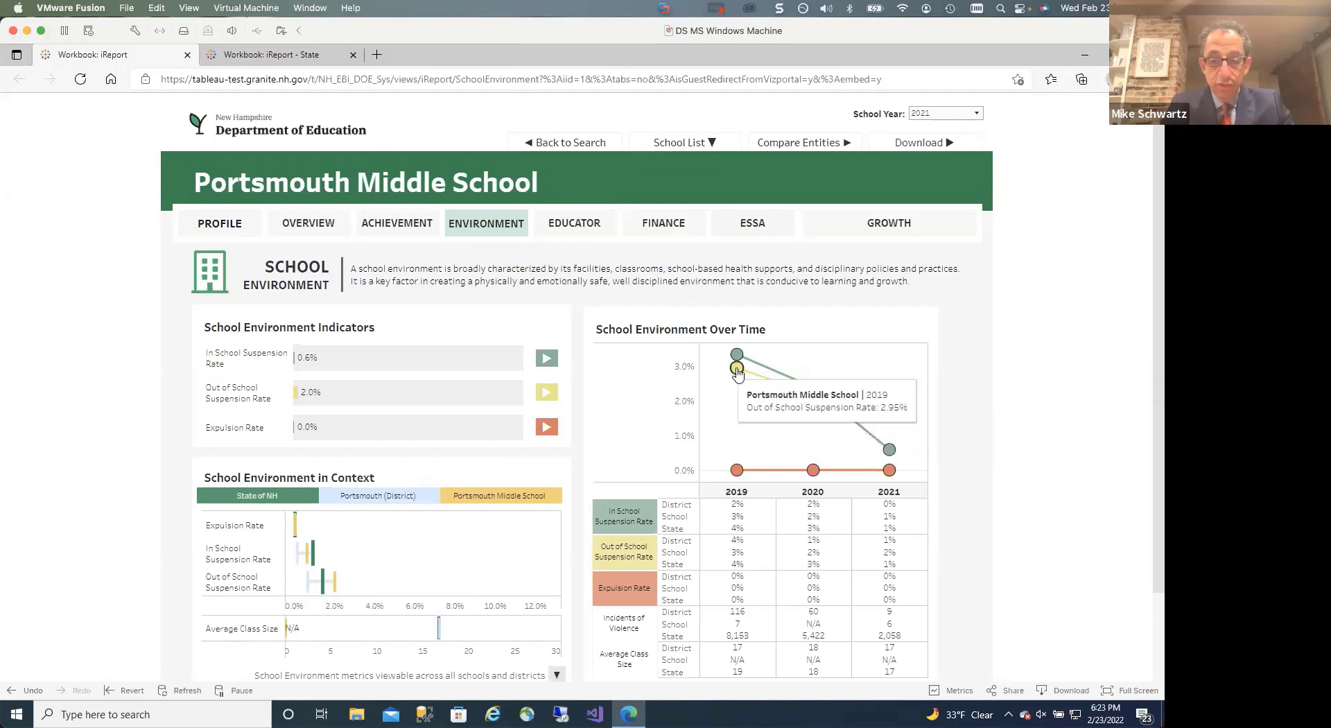
mouse_move(890, 451)
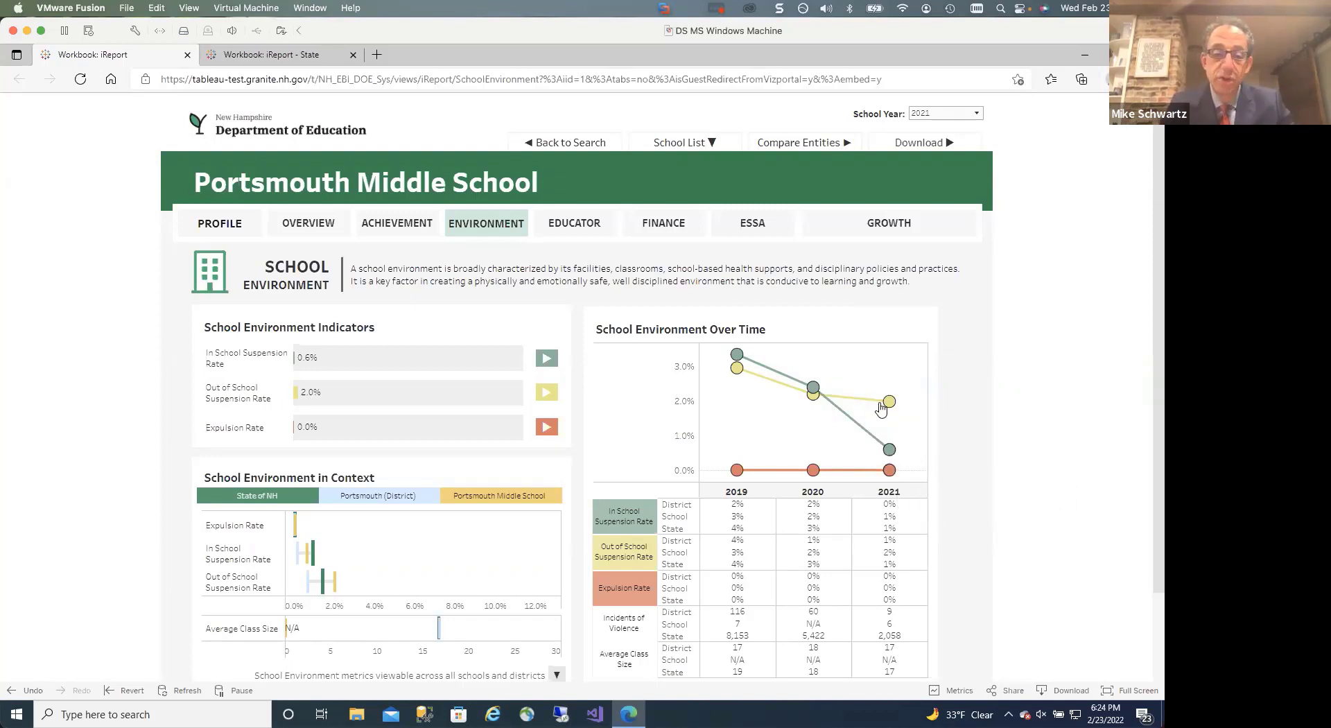
mouse_move(881, 409)
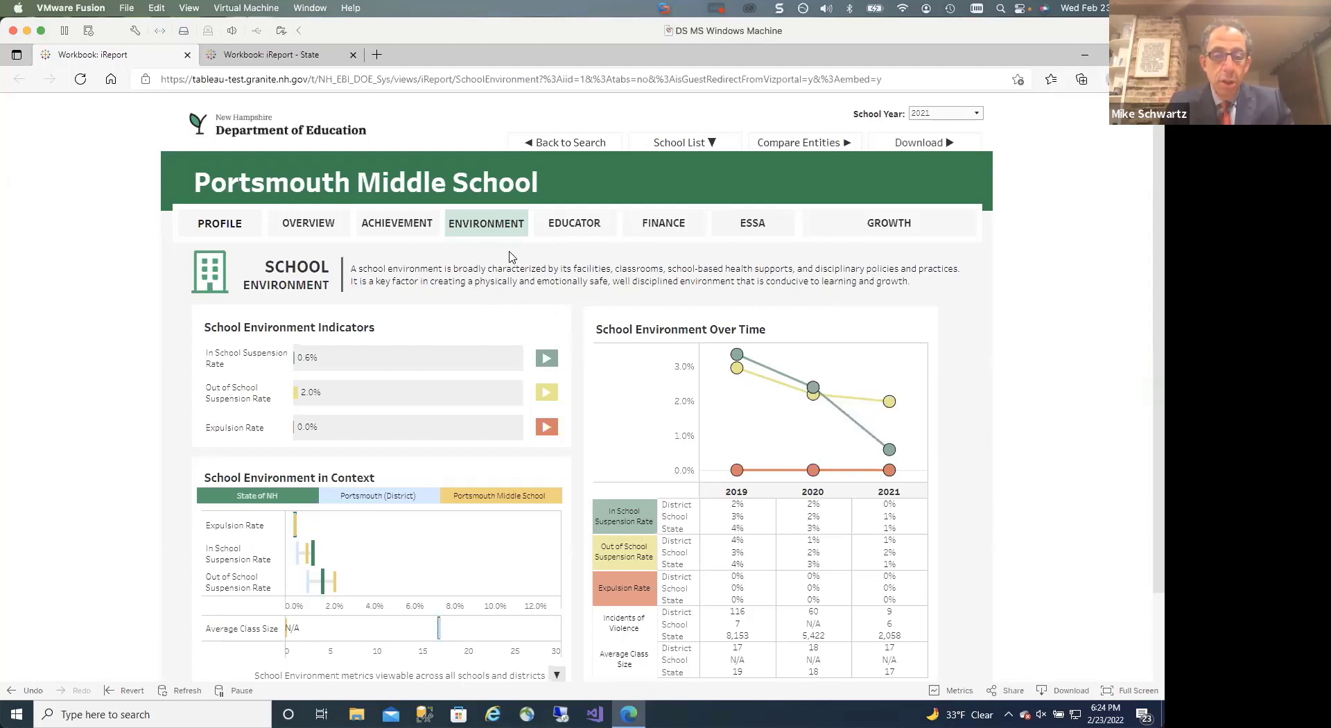
- Open the Achievement page and view the ELA assessment proficiency breakdown by student subgroup, closing it when finished
left_click(405, 223)
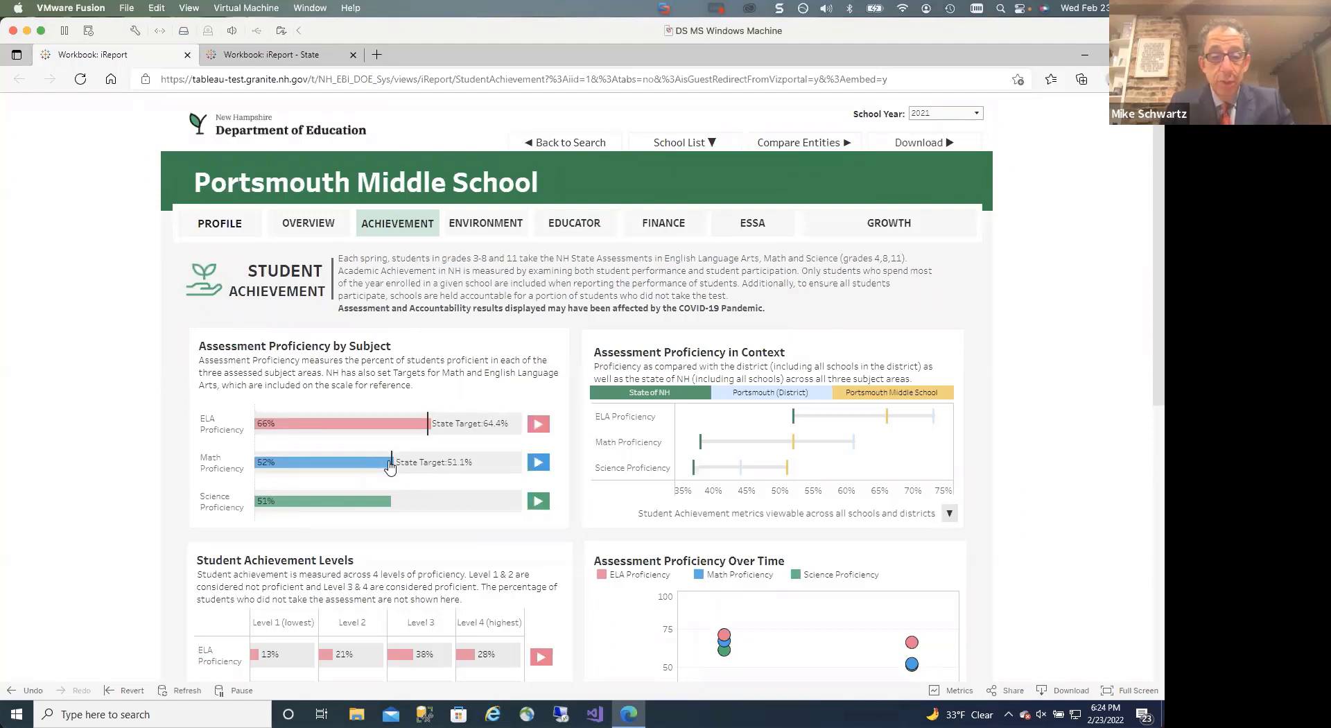
scroll(386, 467, "down", 1)
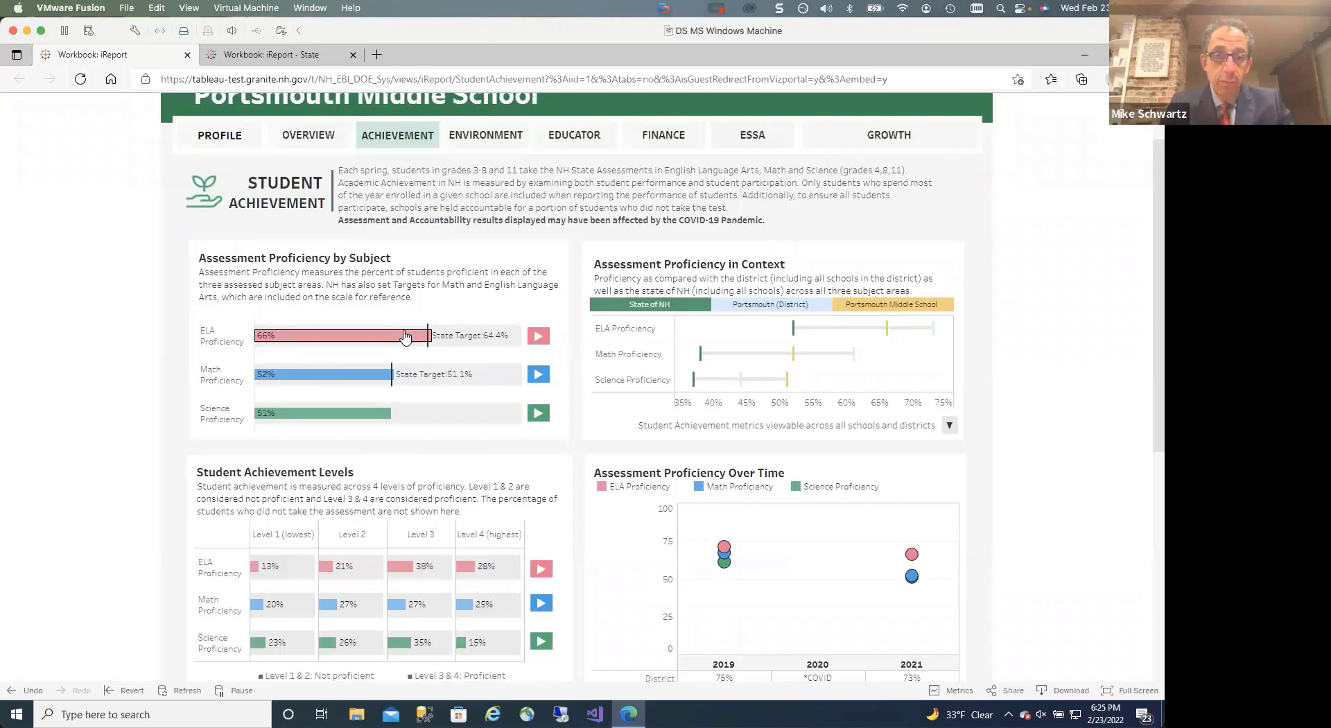
left_click(535, 335)
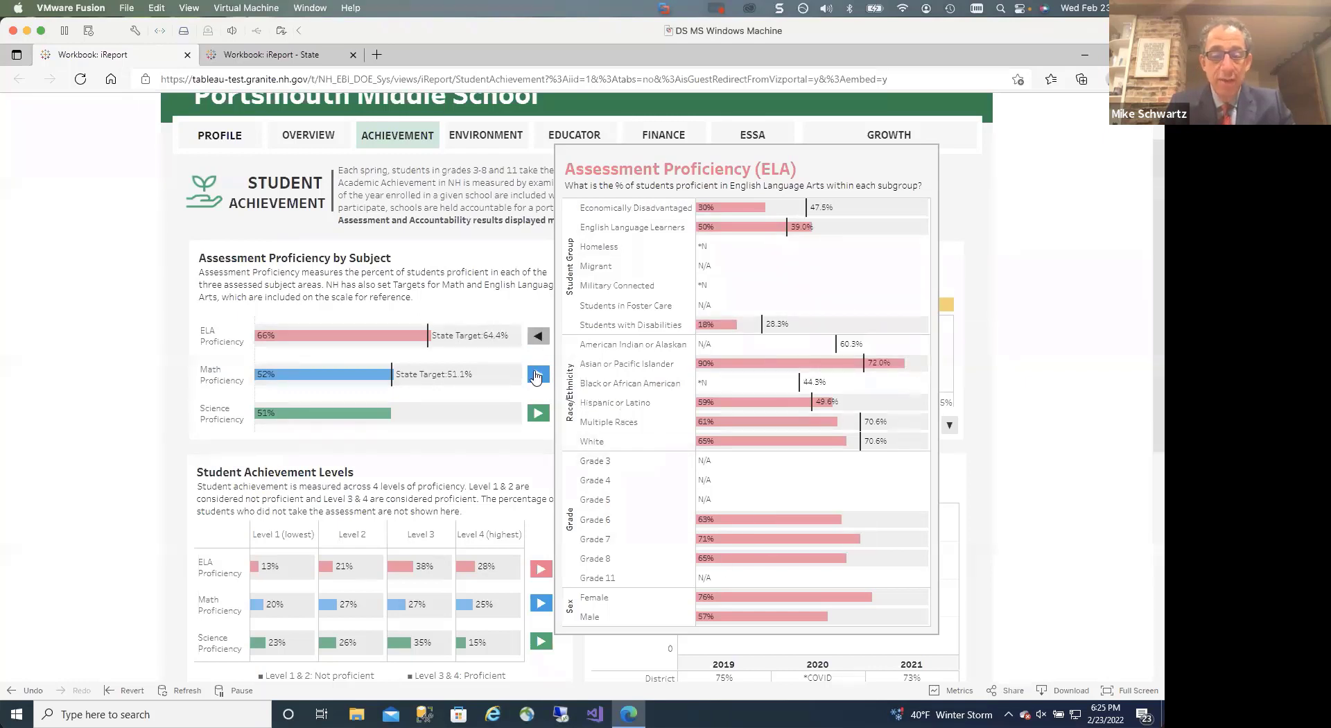
left_click(540, 337)
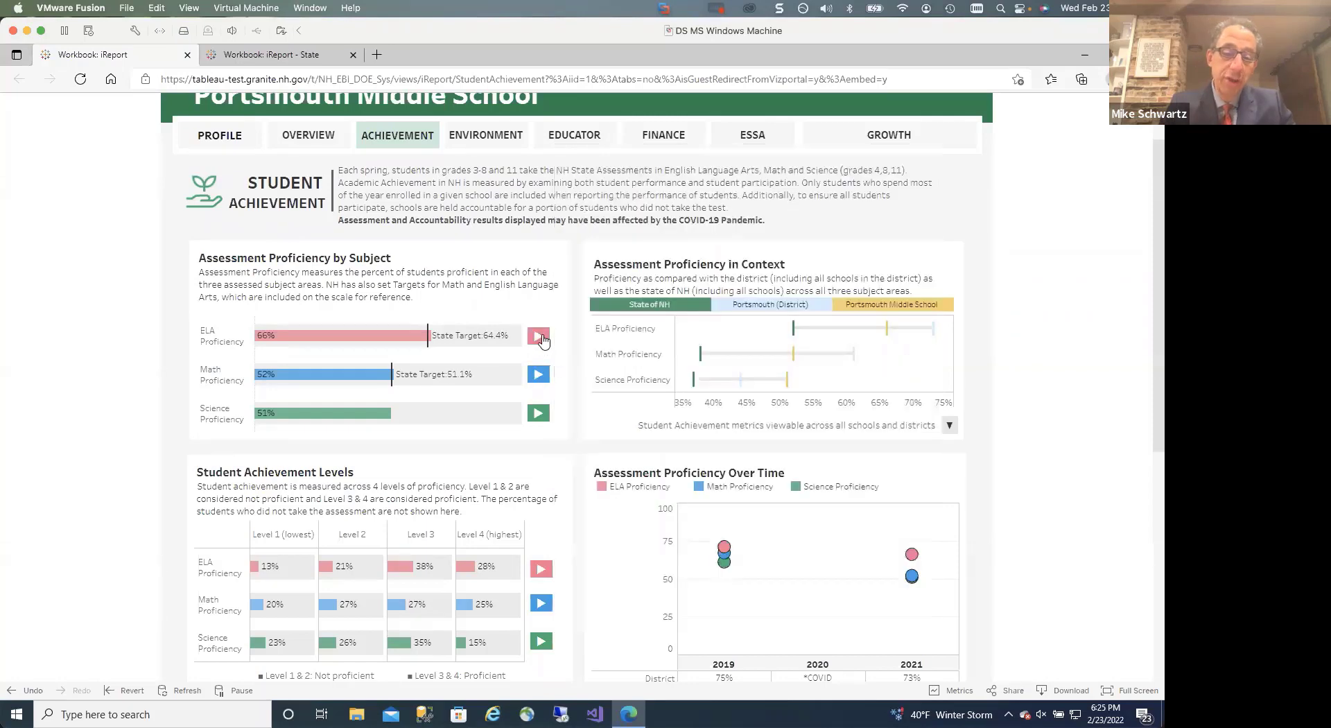
left_click(540, 337)
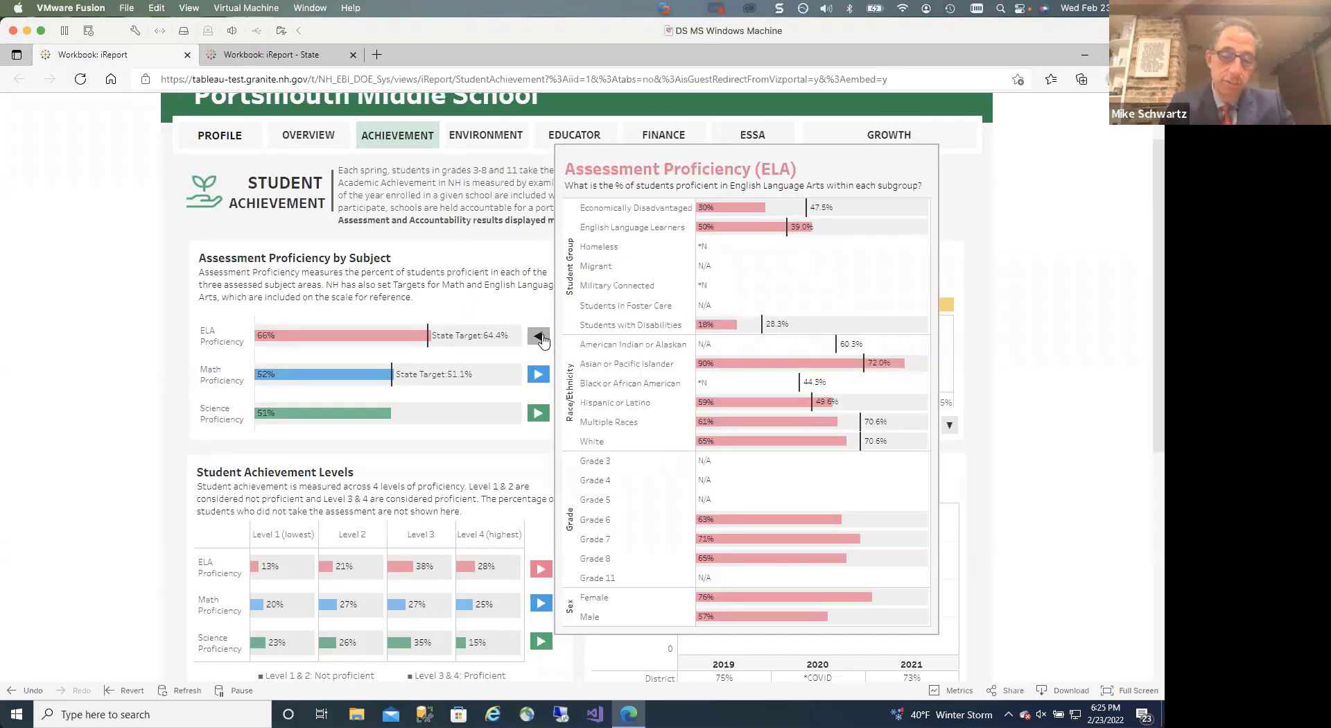
left_click(540, 337)
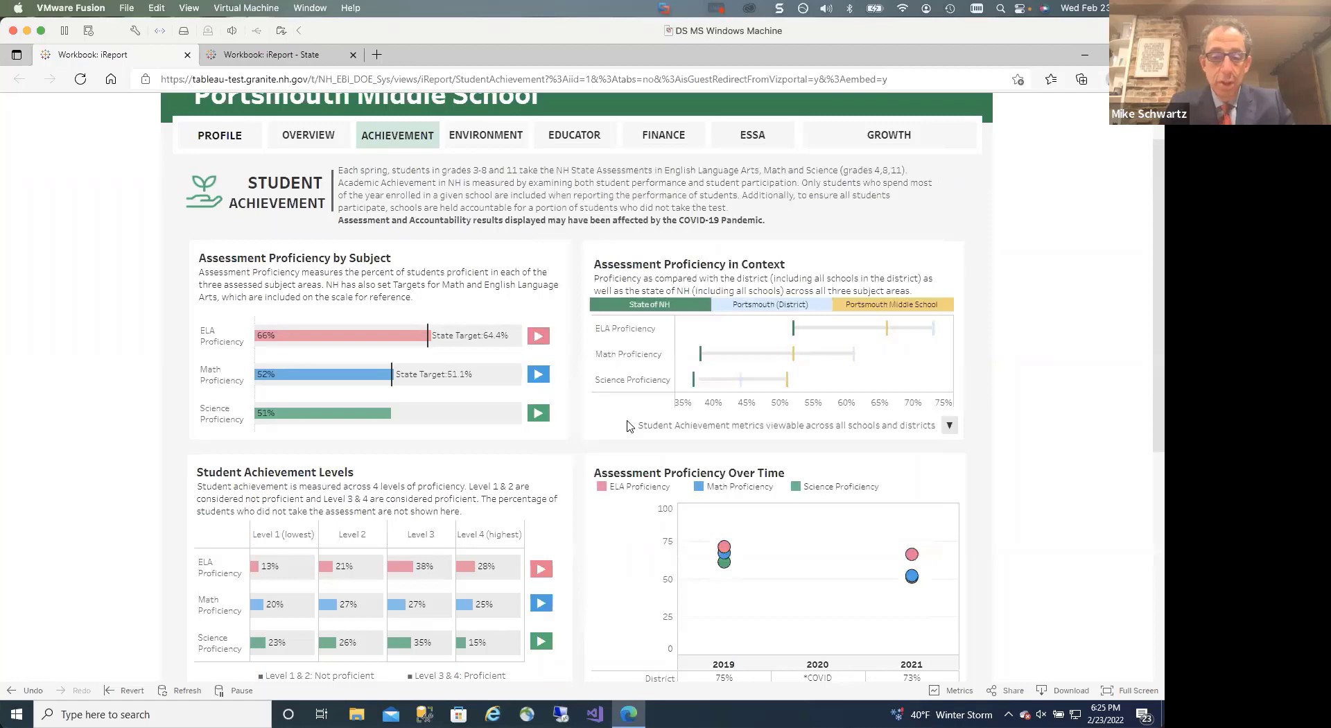
- Review the proficiency charts and compare ELA proficiency for the school, the Portsmouth district and the State of New Hampshire
scroll(612, 392, "down", 2)
scroll(612, 393, "up", 4)
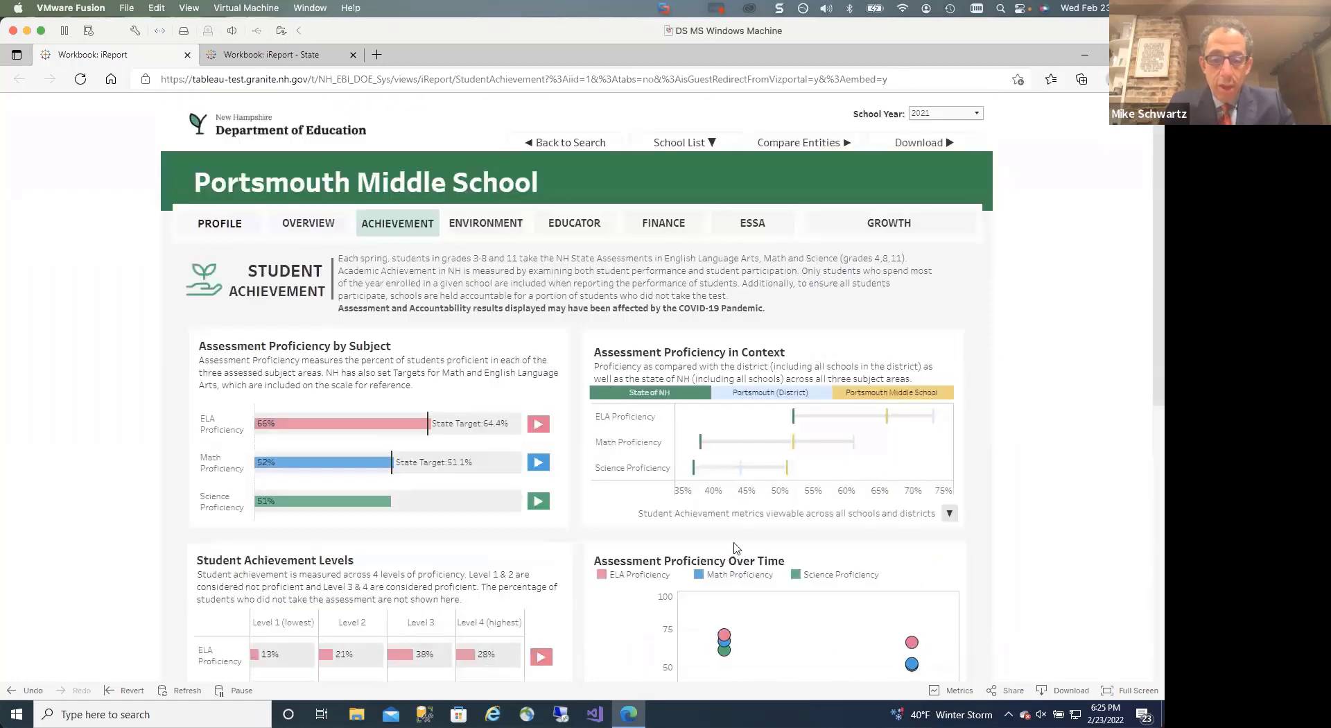
scroll(736, 548, "down", 2)
scroll(736, 548, "down", 1)
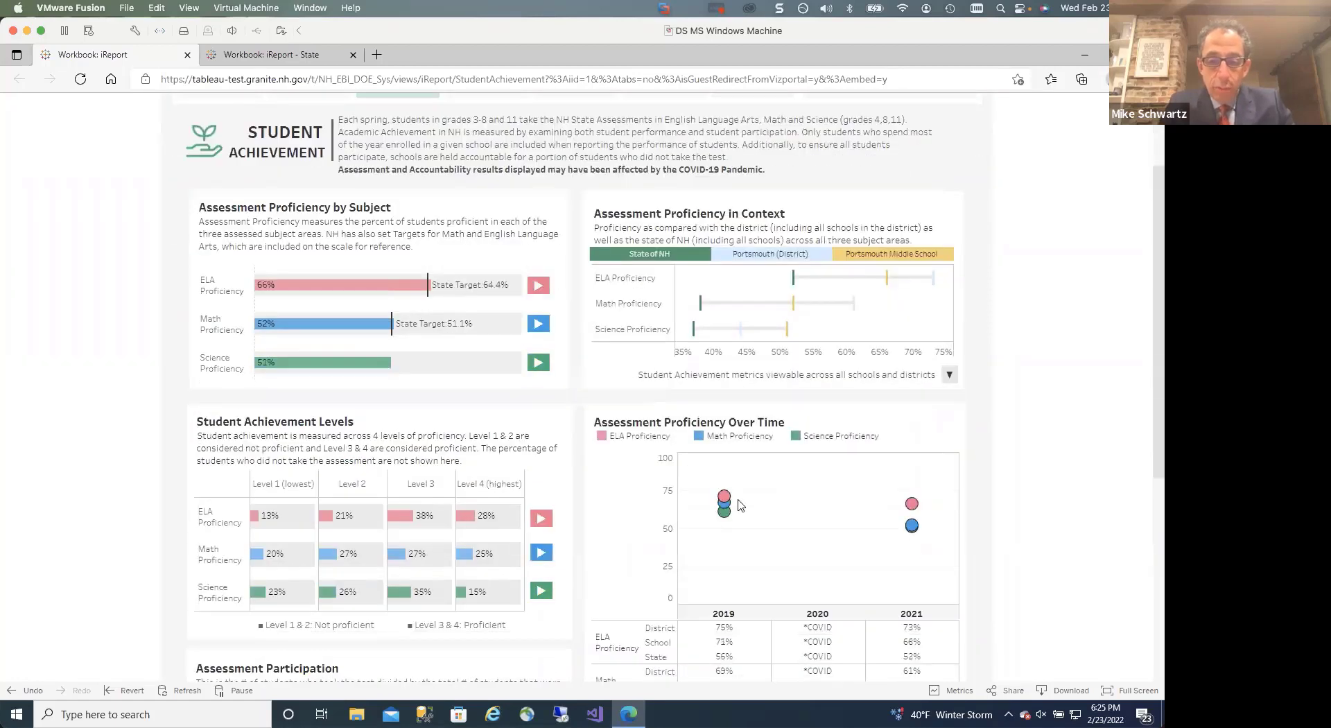
scroll(829, 385, "up", 3)
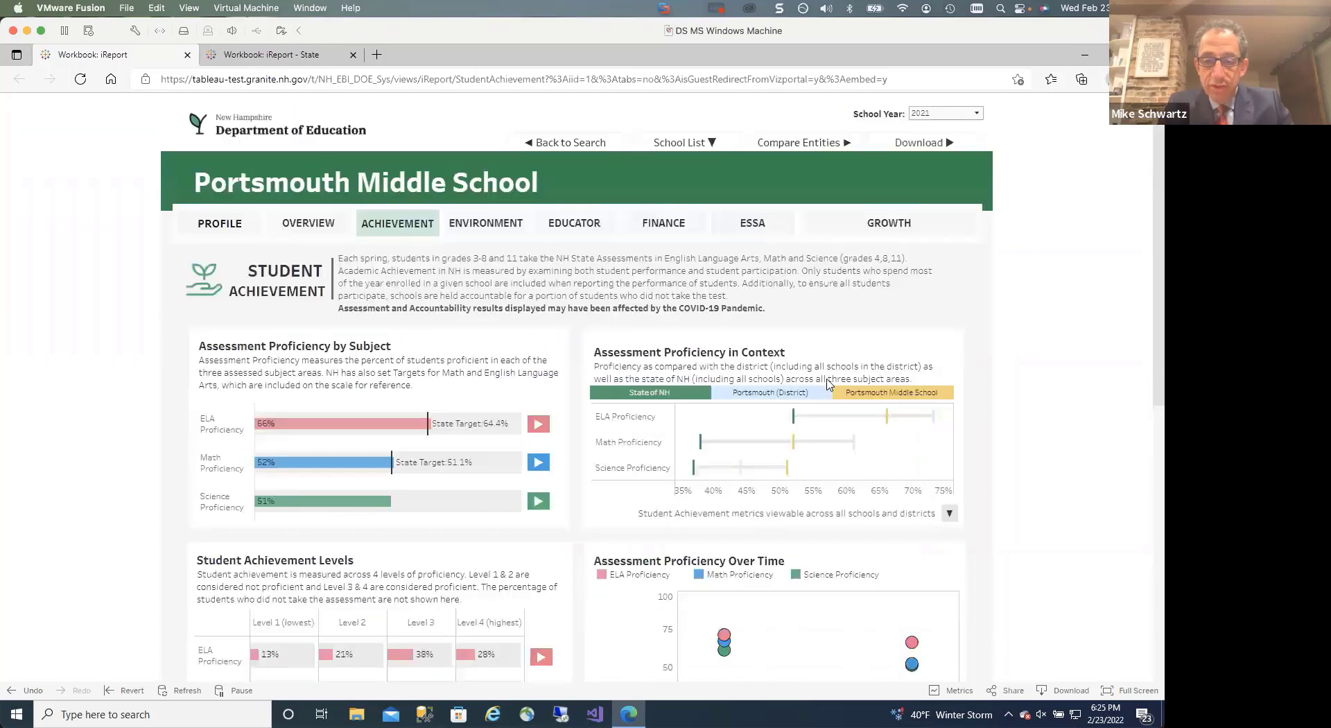
mouse_move(887, 422)
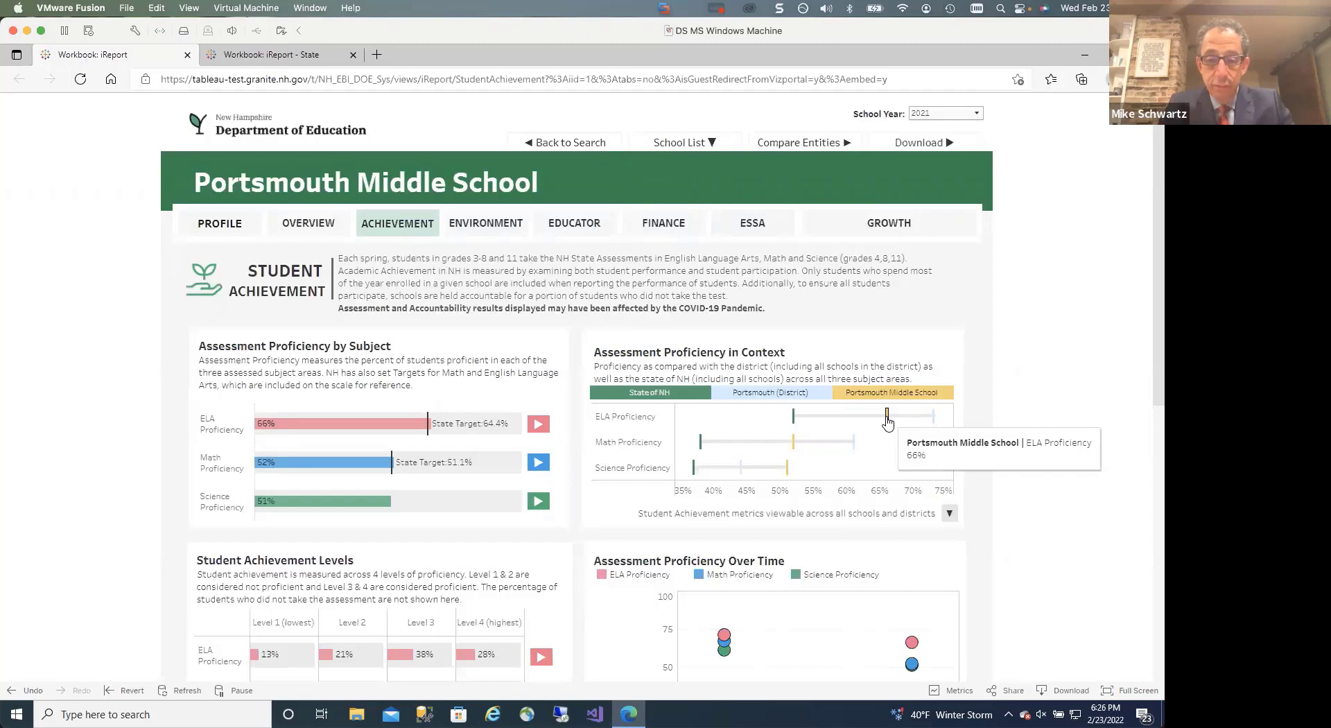
mouse_move(932, 419)
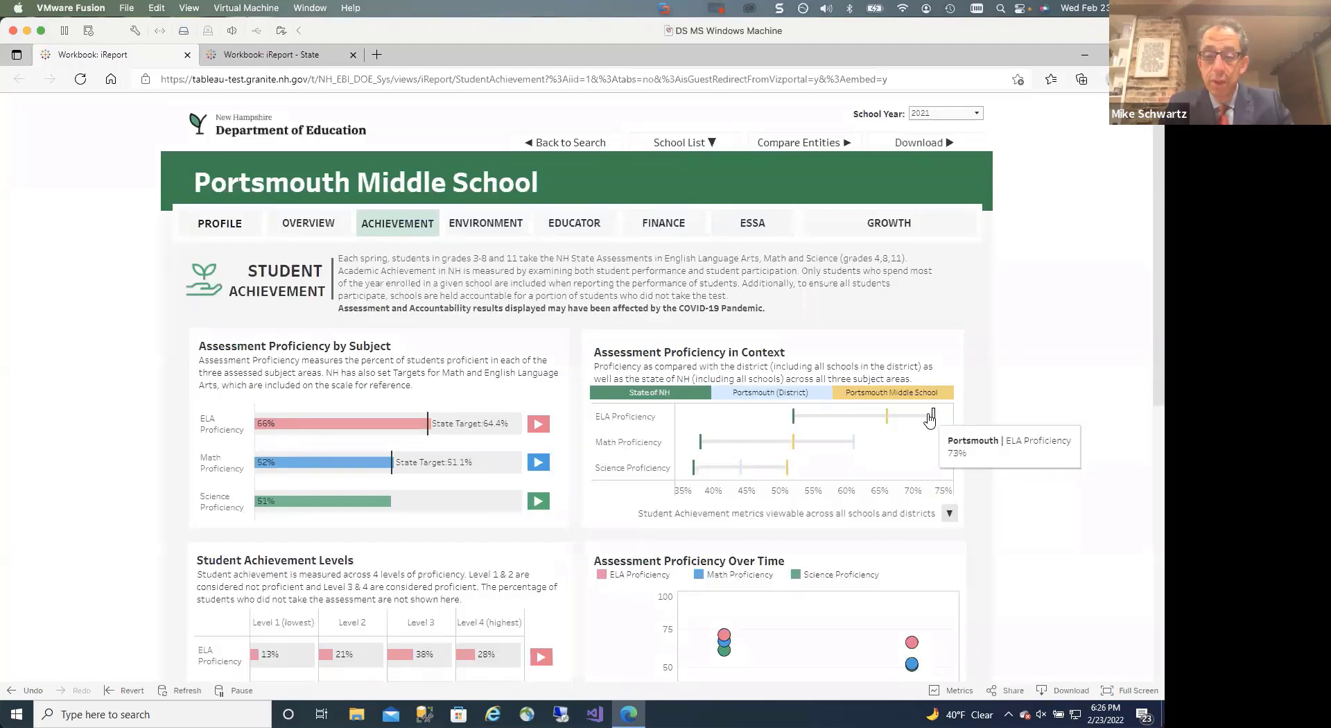
left_click(793, 418)
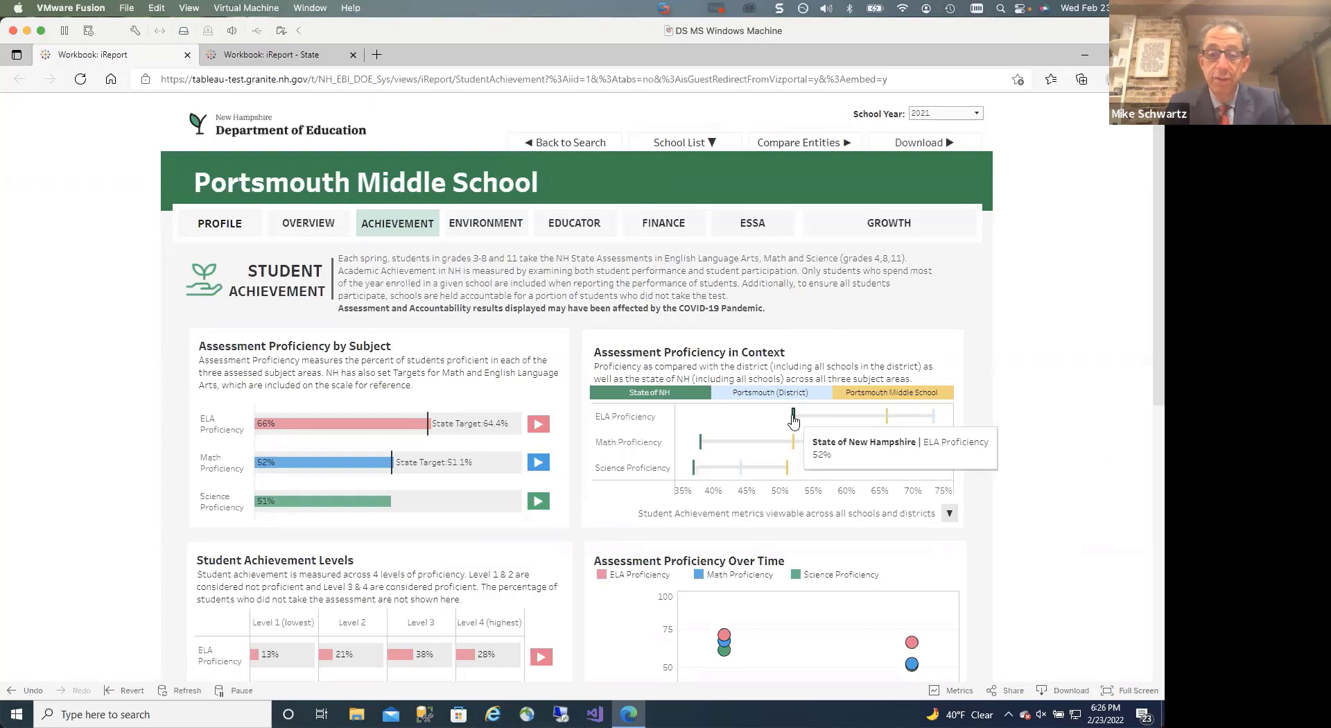
- Open the Educator page and examine the educator profile indicators, their context comparison and the figures over time
left_click(574, 222)
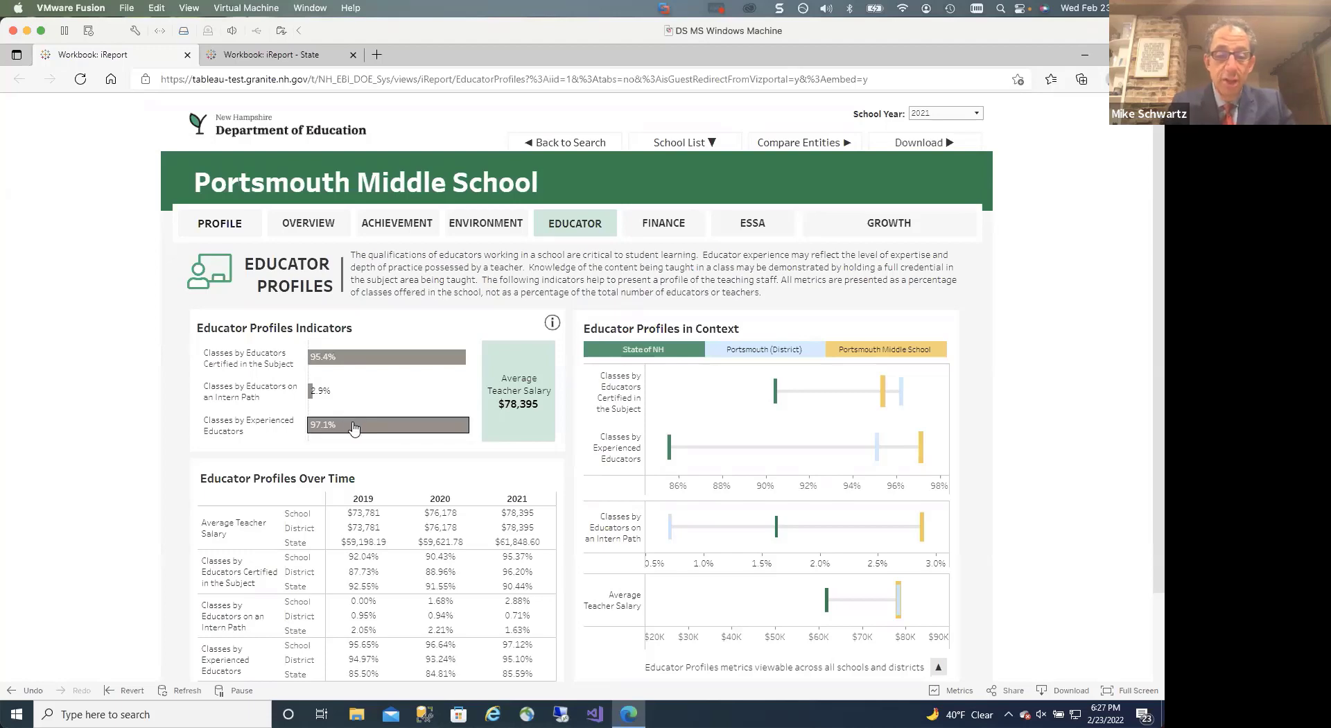
scroll(353, 428, "down", 3)
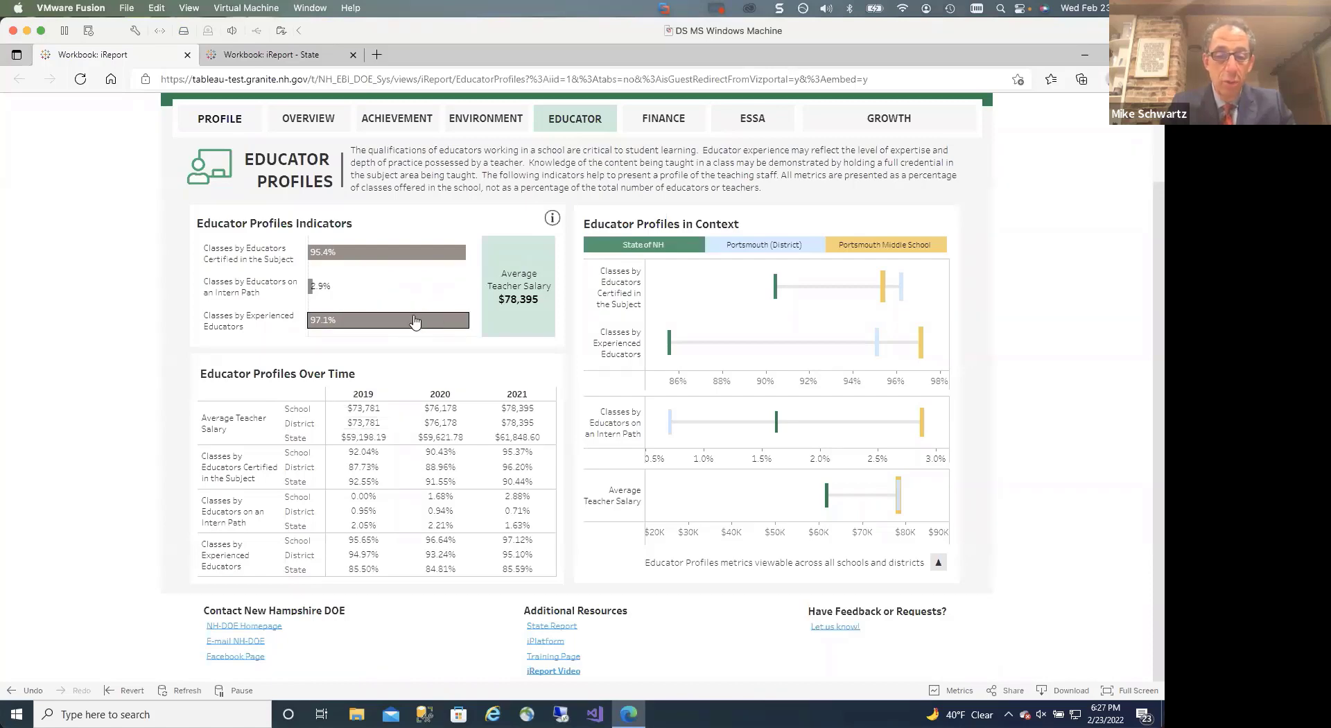
- Compare the average teacher salary of the State of New Hampshire and the Portsmouth entities in the educator context chart and yearly table
scroll(414, 321, "up", 3)
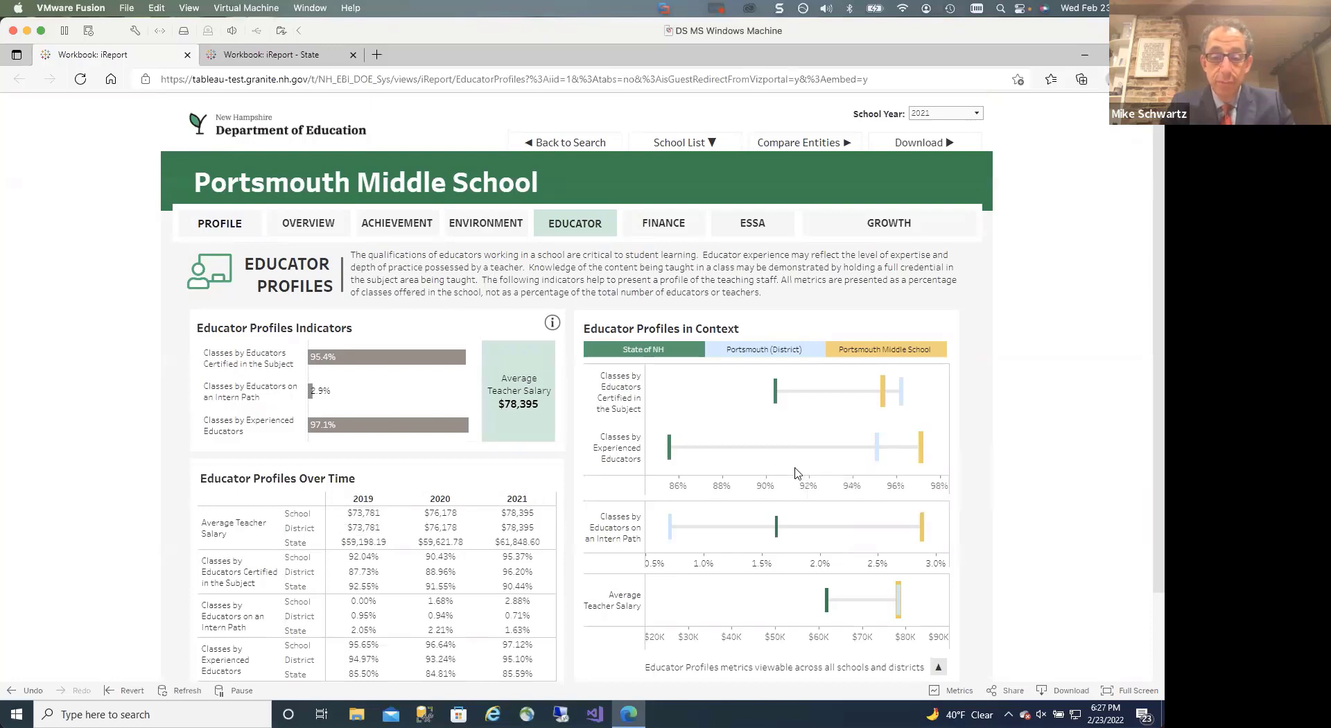
scroll(792, 478, "down", 1)
mouse_move(828, 520)
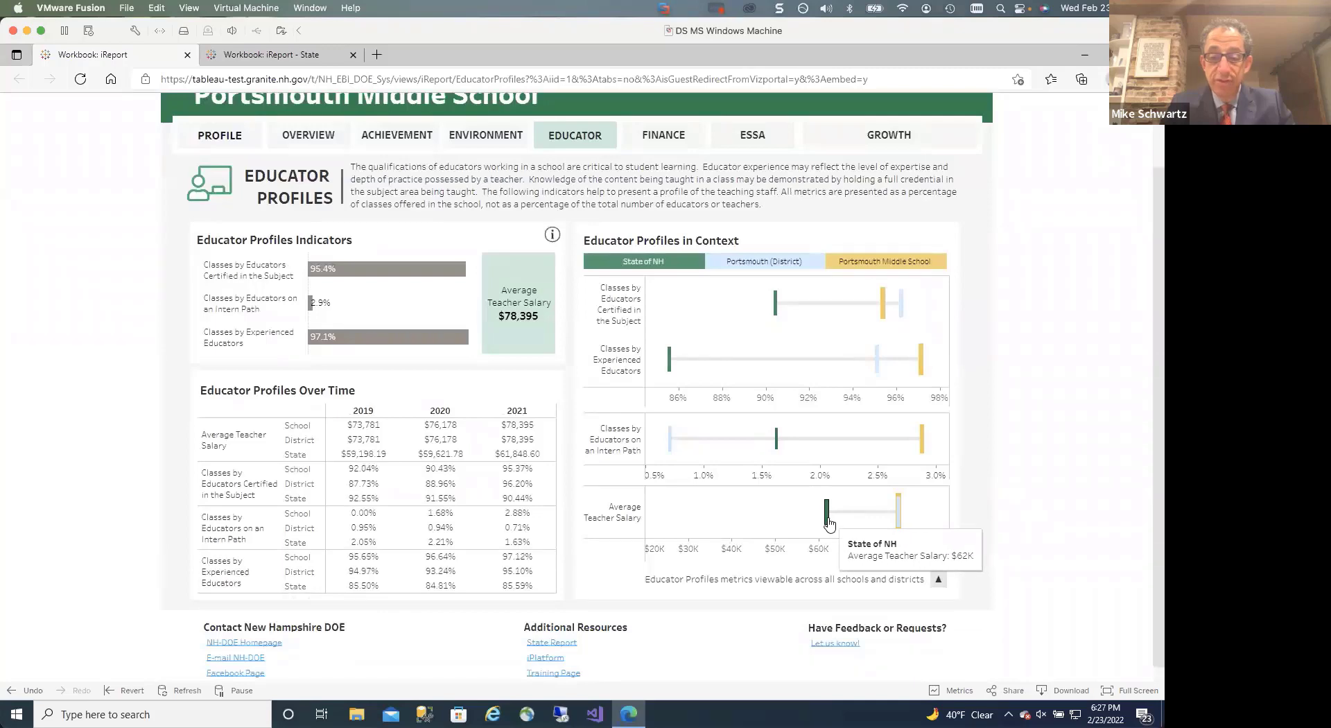
mouse_move(896, 521)
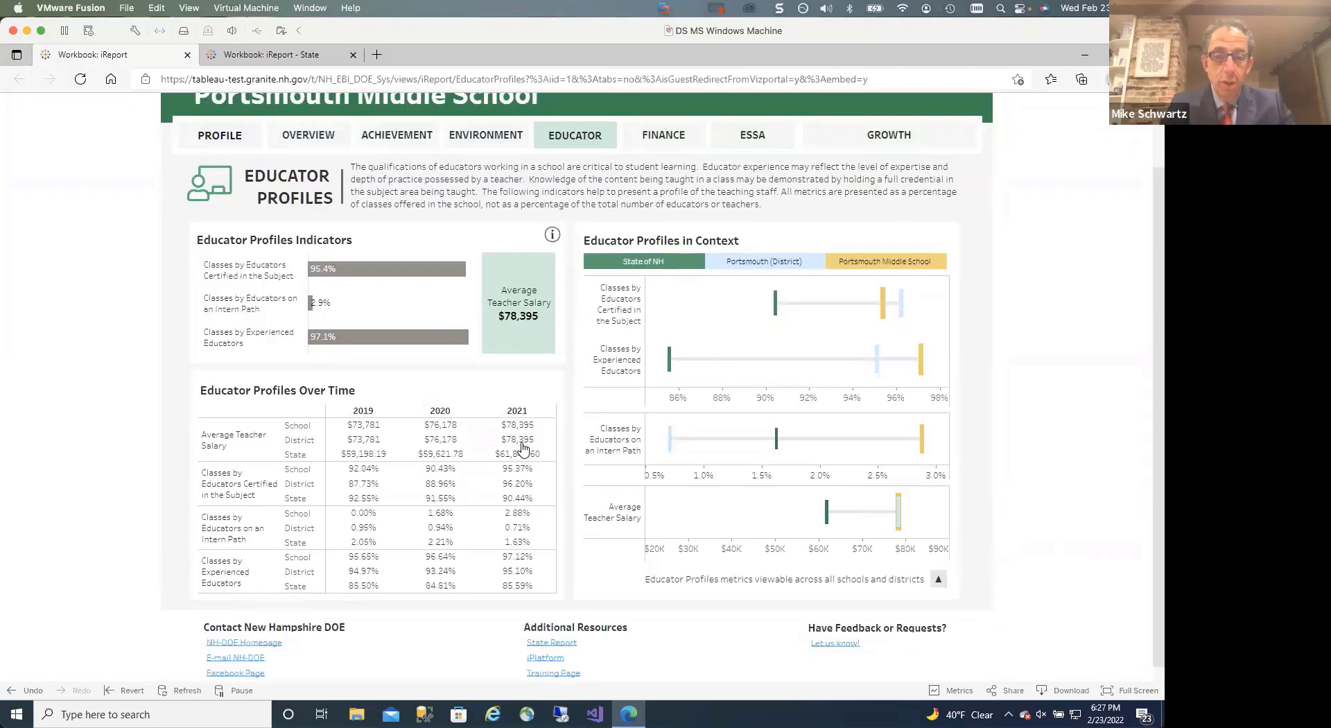
scroll(523, 449, "up", 2)
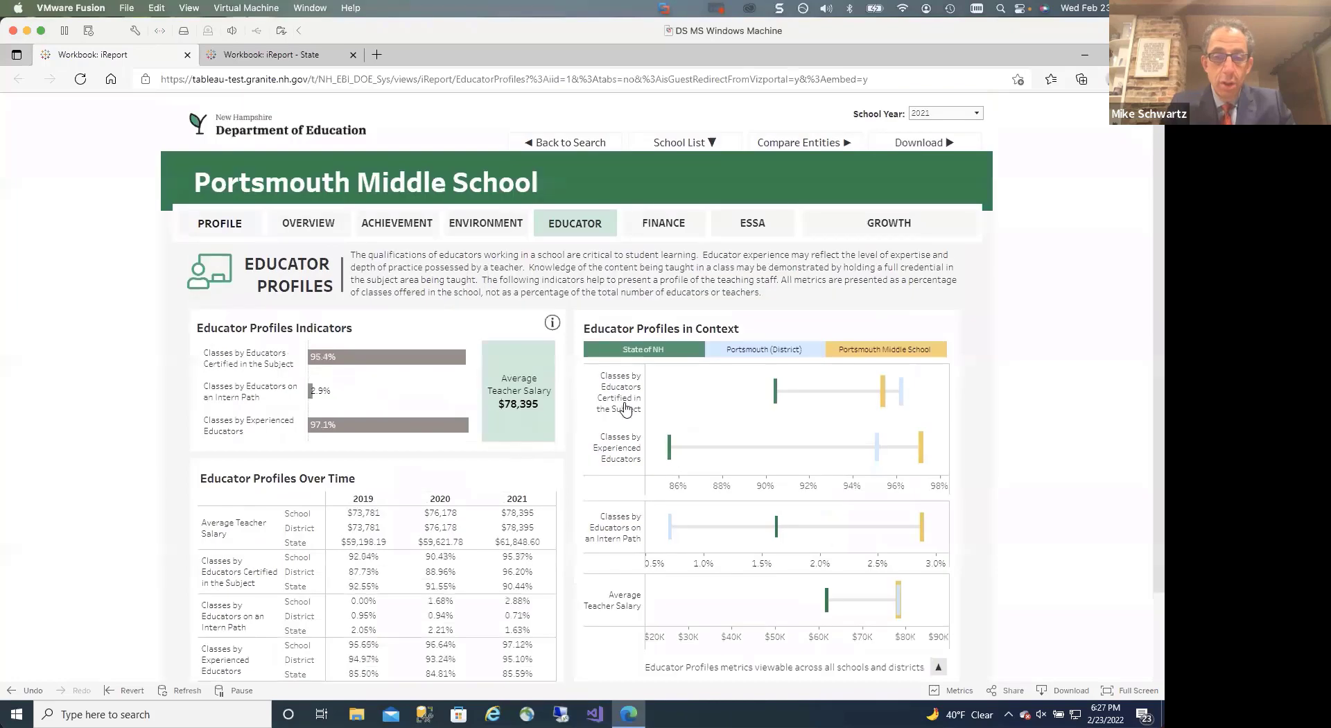
- Open the school's Finance page for school year 2020 and inspect its total expenditures
left_click(665, 225)
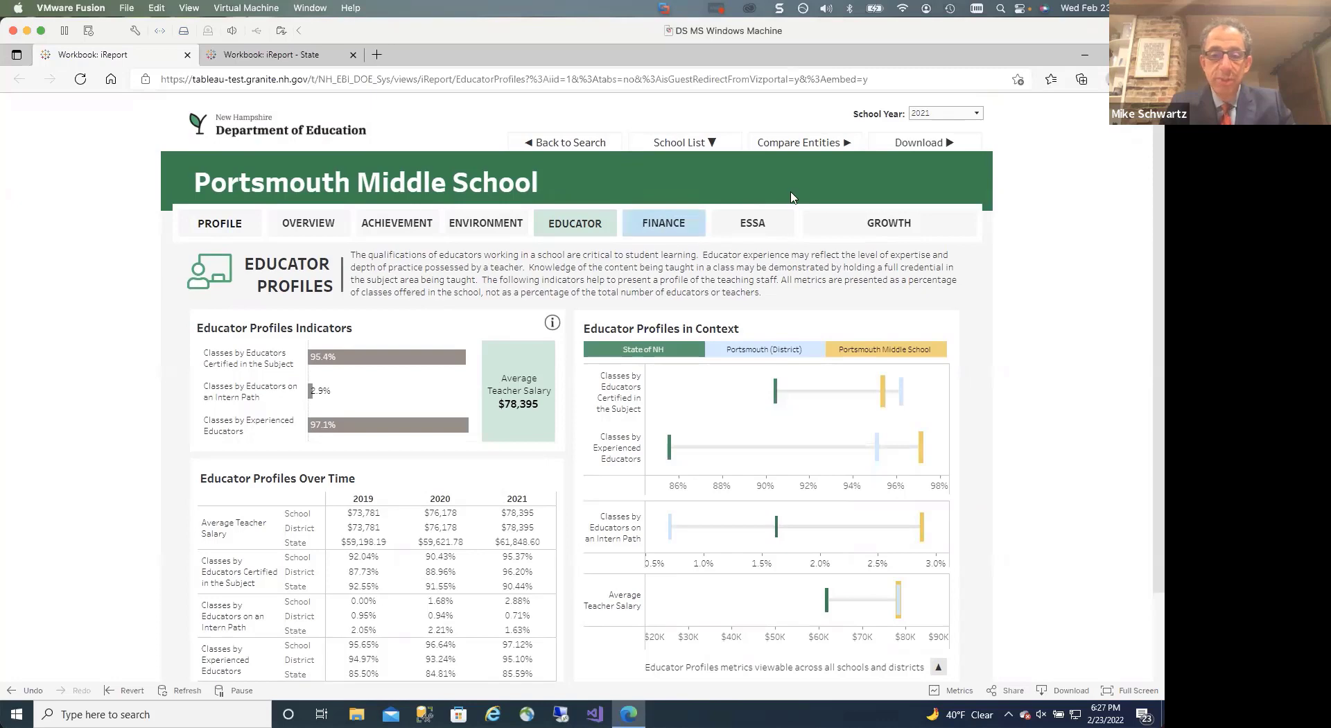
left_click(663, 225)
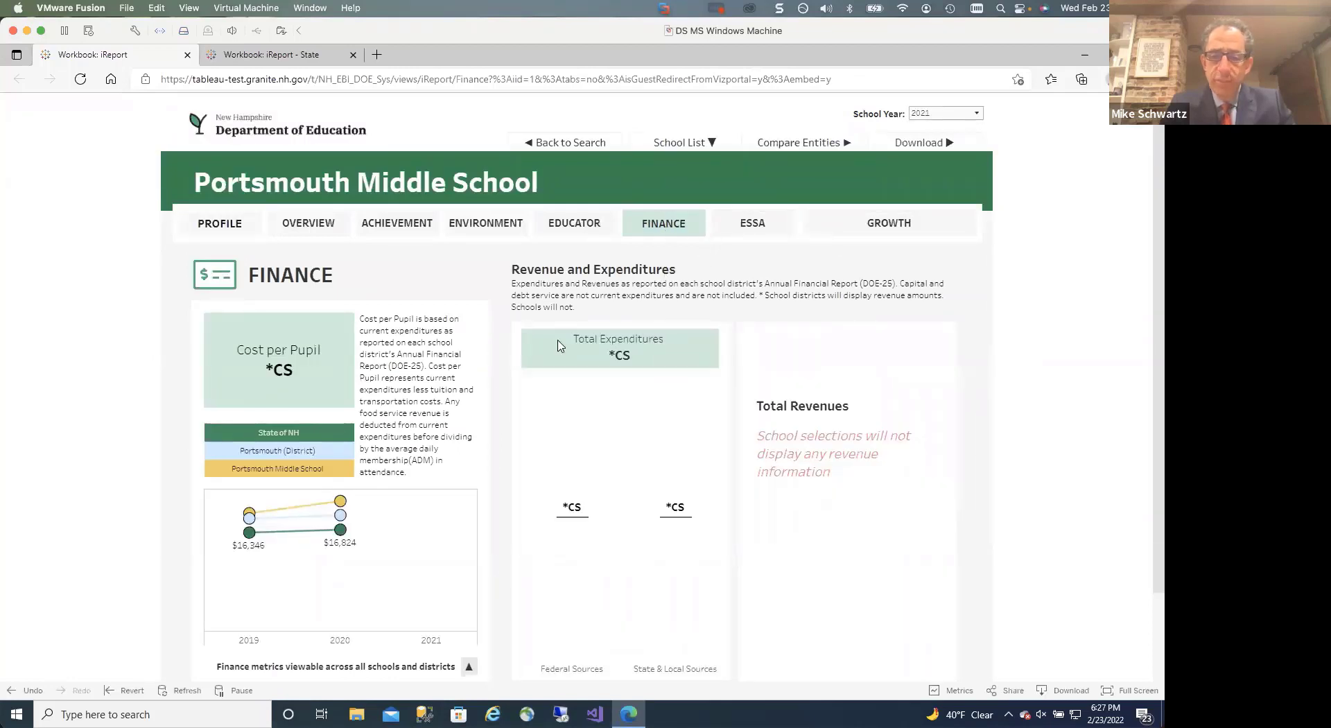
mouse_move(643, 334)
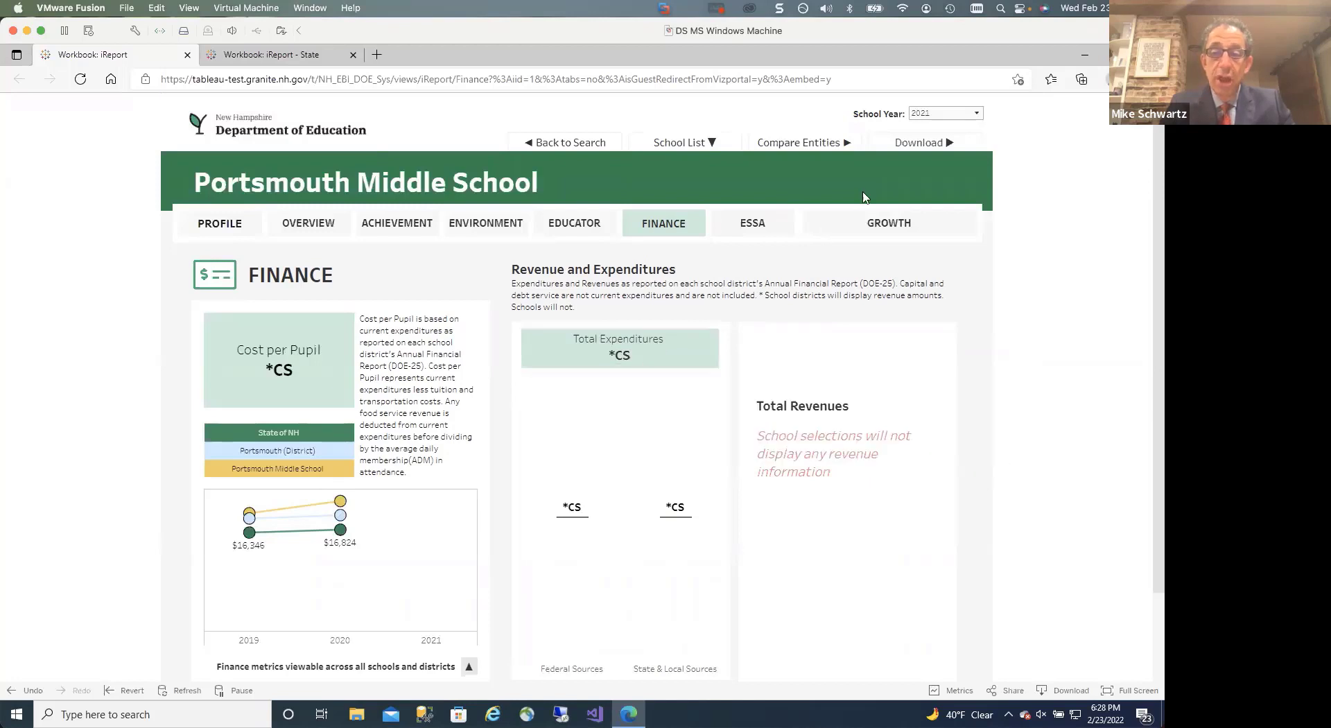
left_click(937, 122)
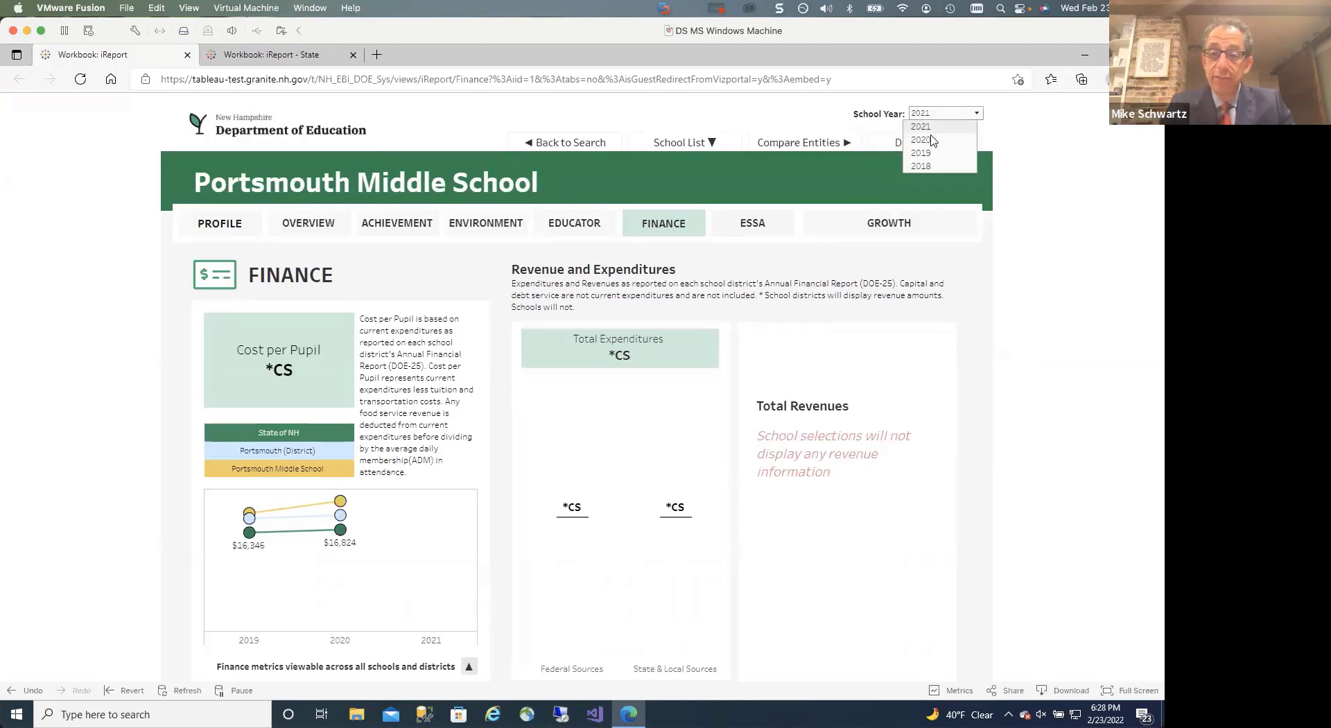
left_click(928, 139)
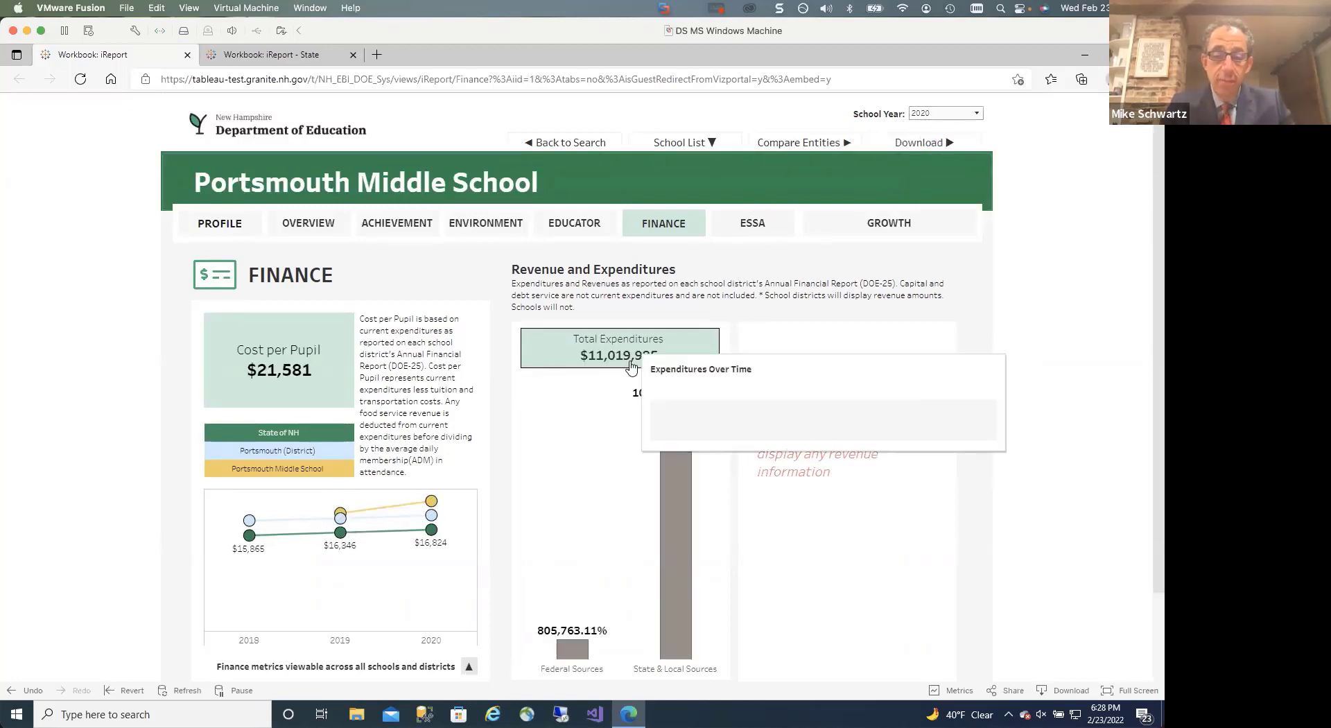
mouse_move(680, 355)
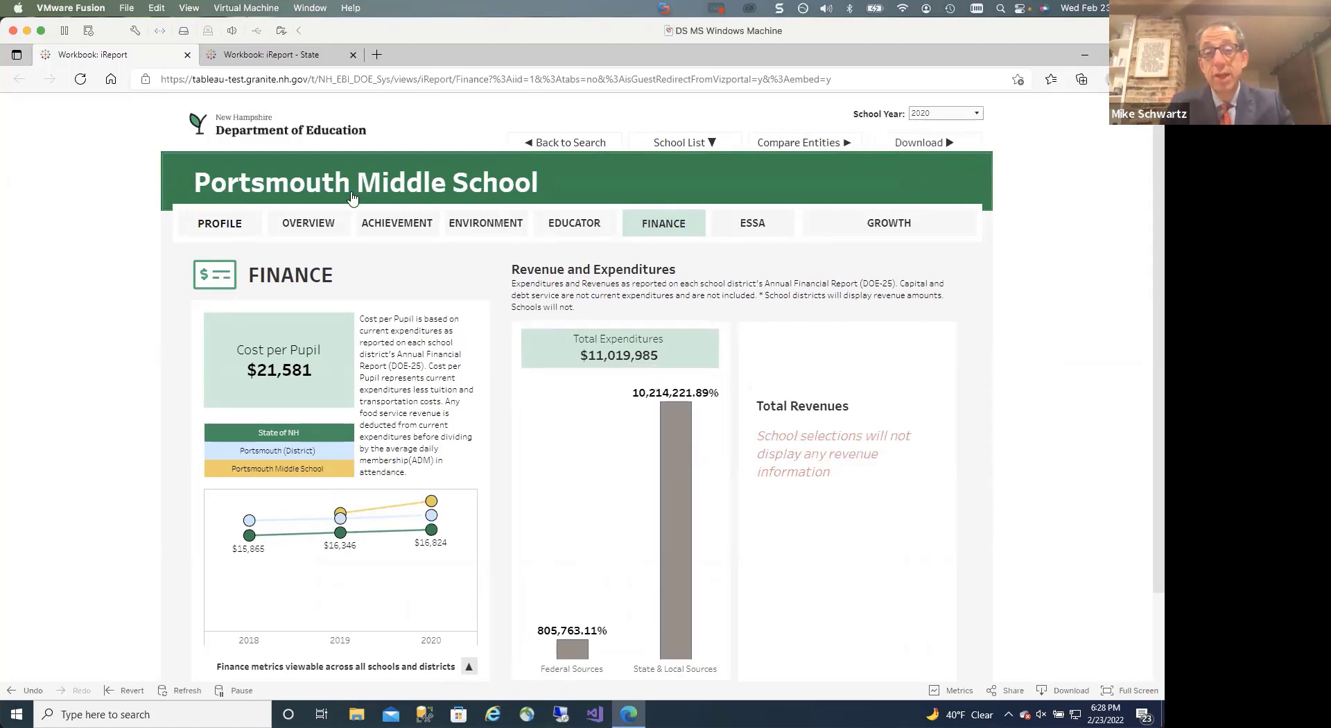
mouse_move(587, 367)
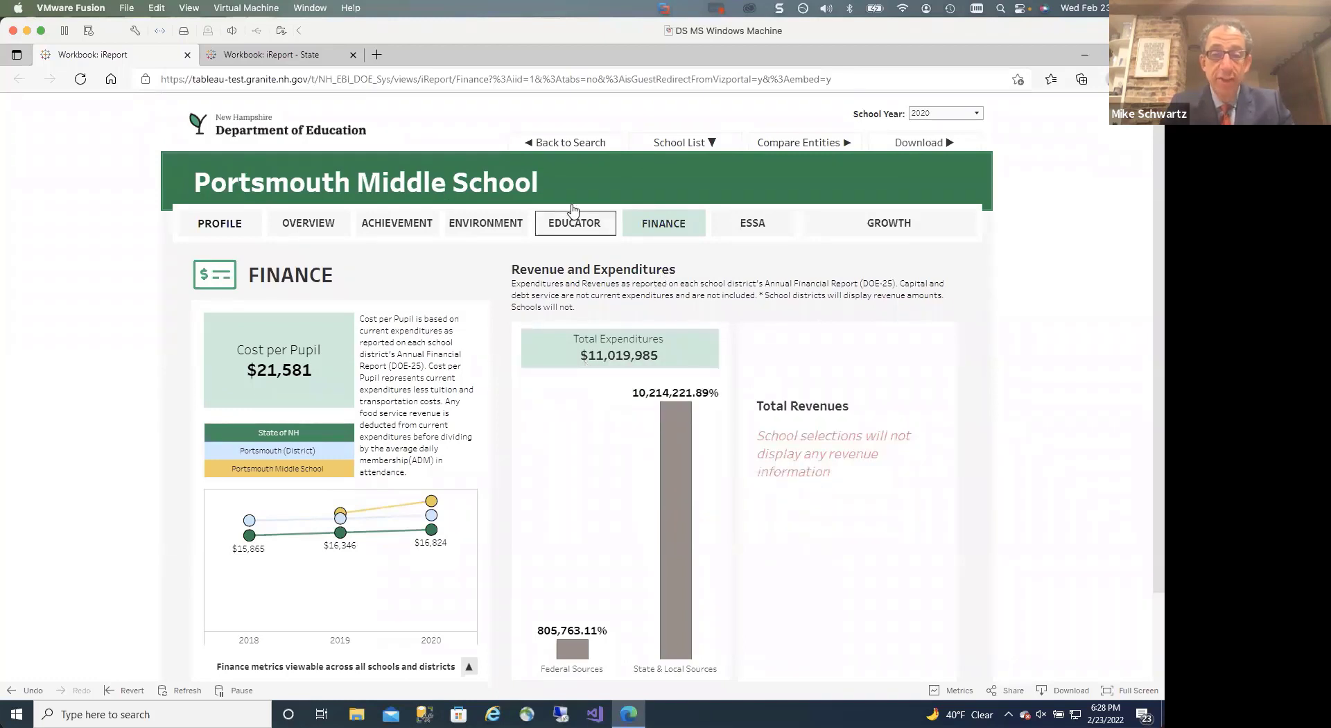
mouse_move(626, 357)
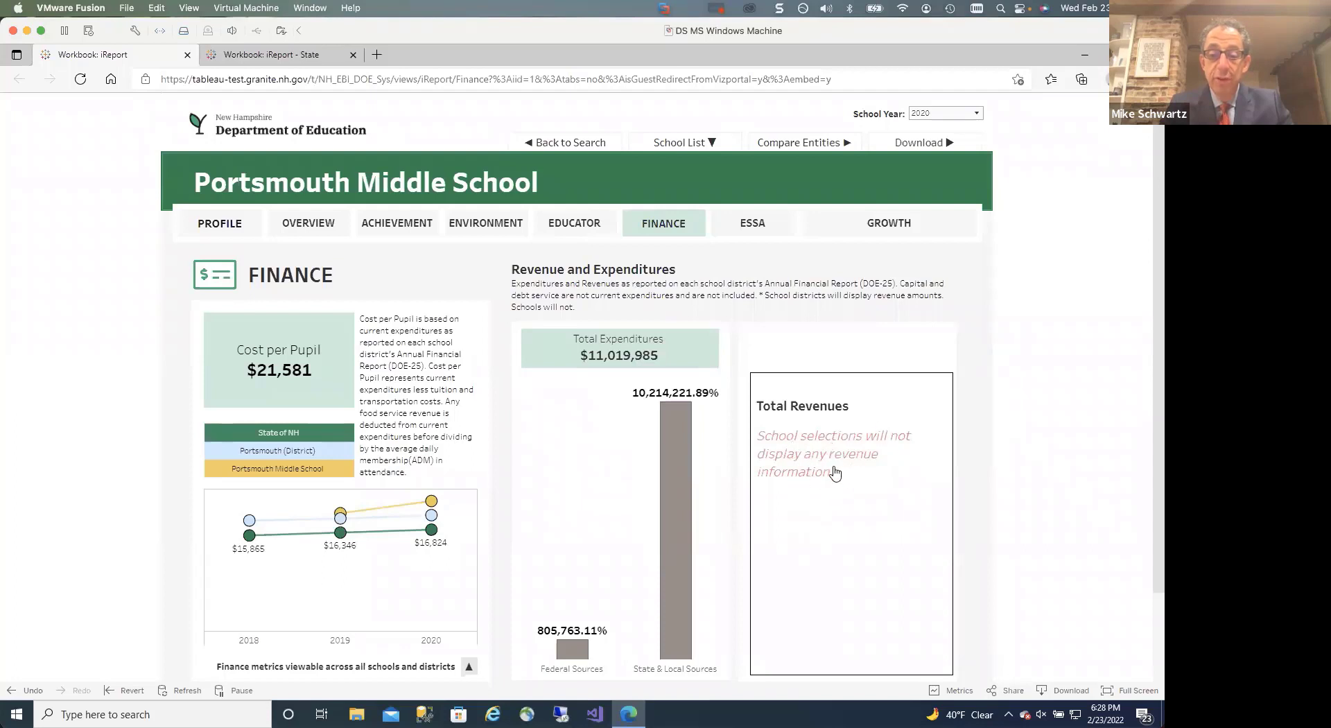
- Switch the Finance page to Portsmouth (District) and review its cost per pupil, expenditures and revenues
left_click(700, 140)
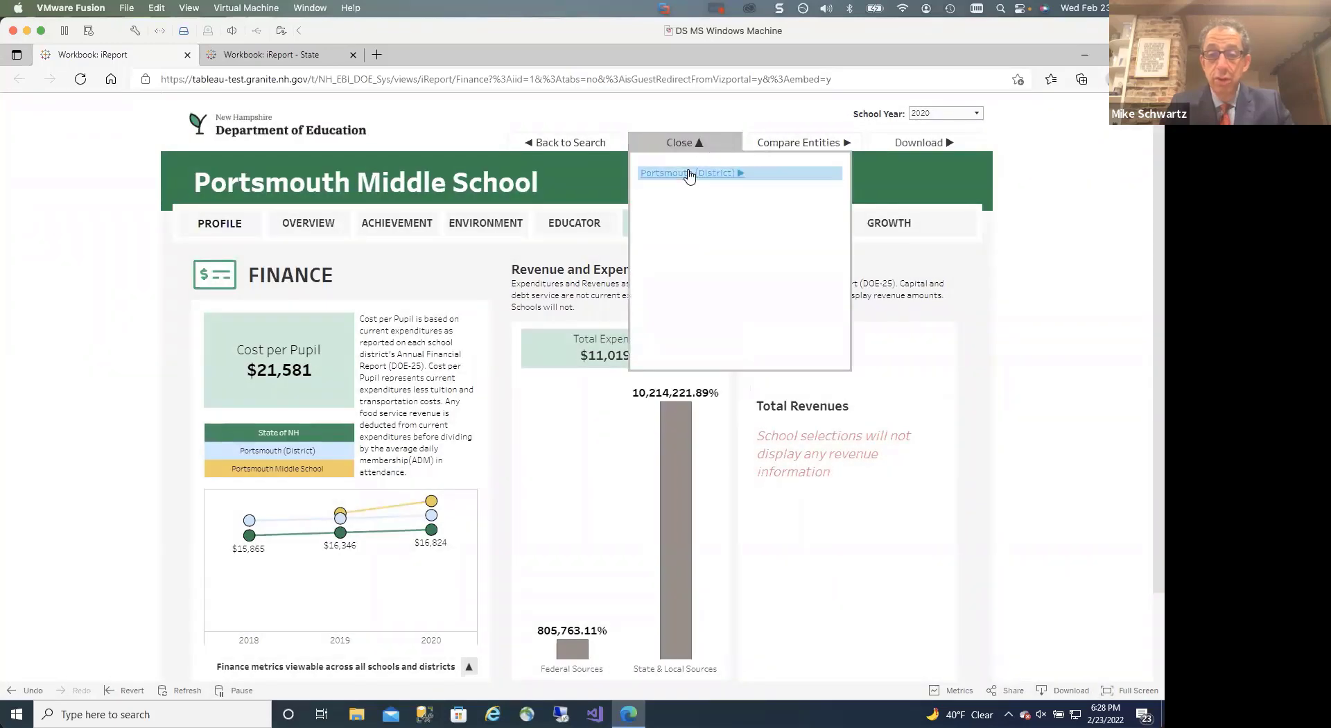
left_click(688, 173)
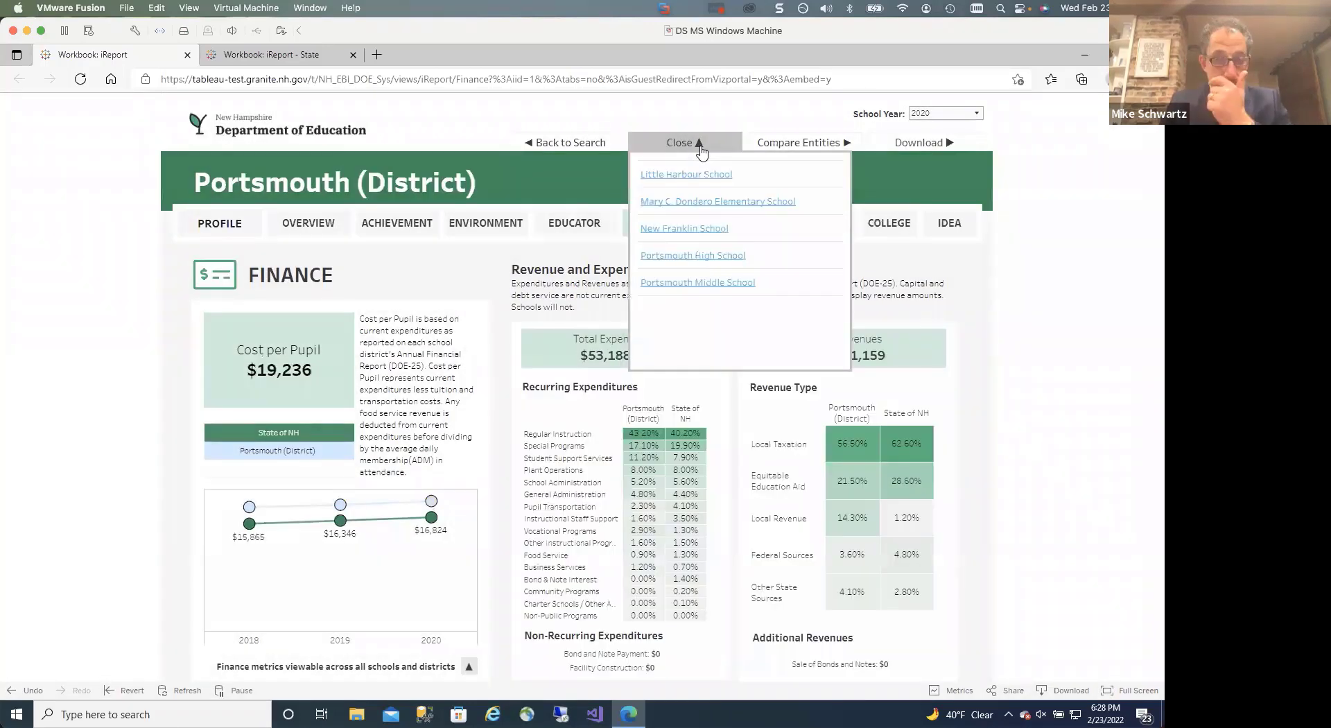
left_click(700, 145)
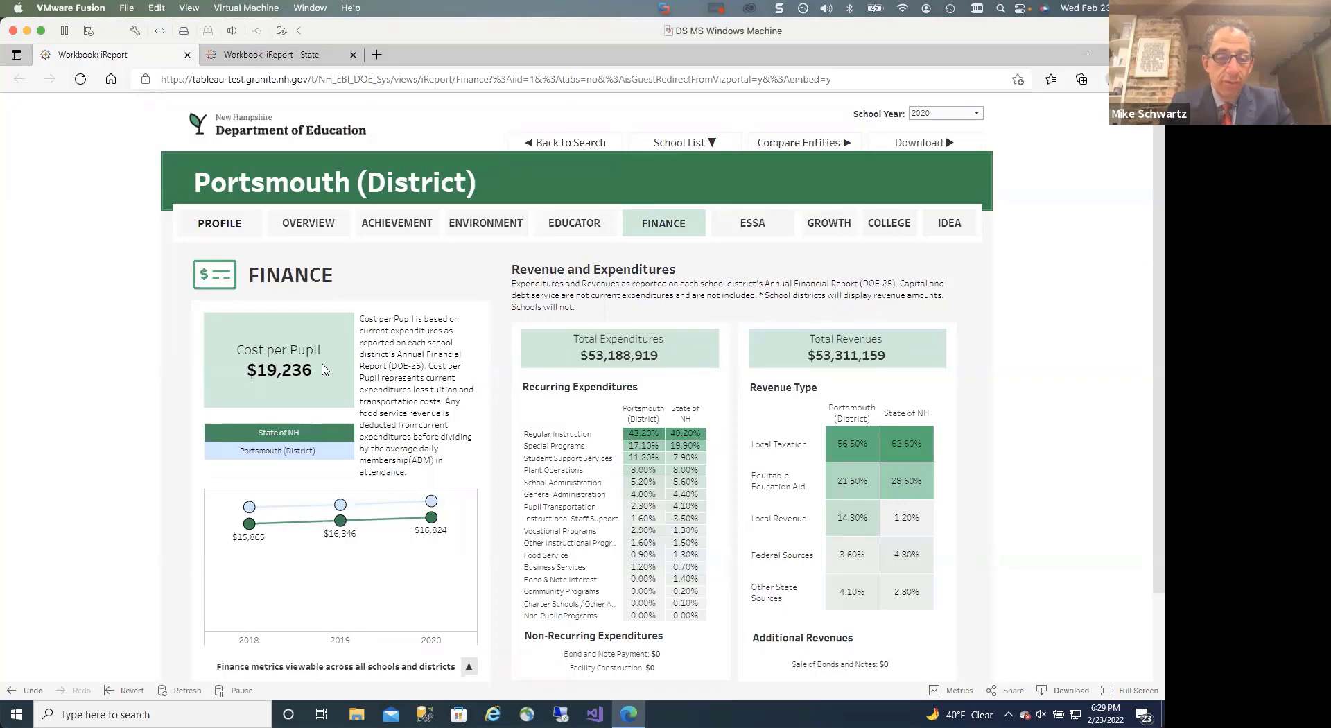
scroll(324, 368, "down", 3)
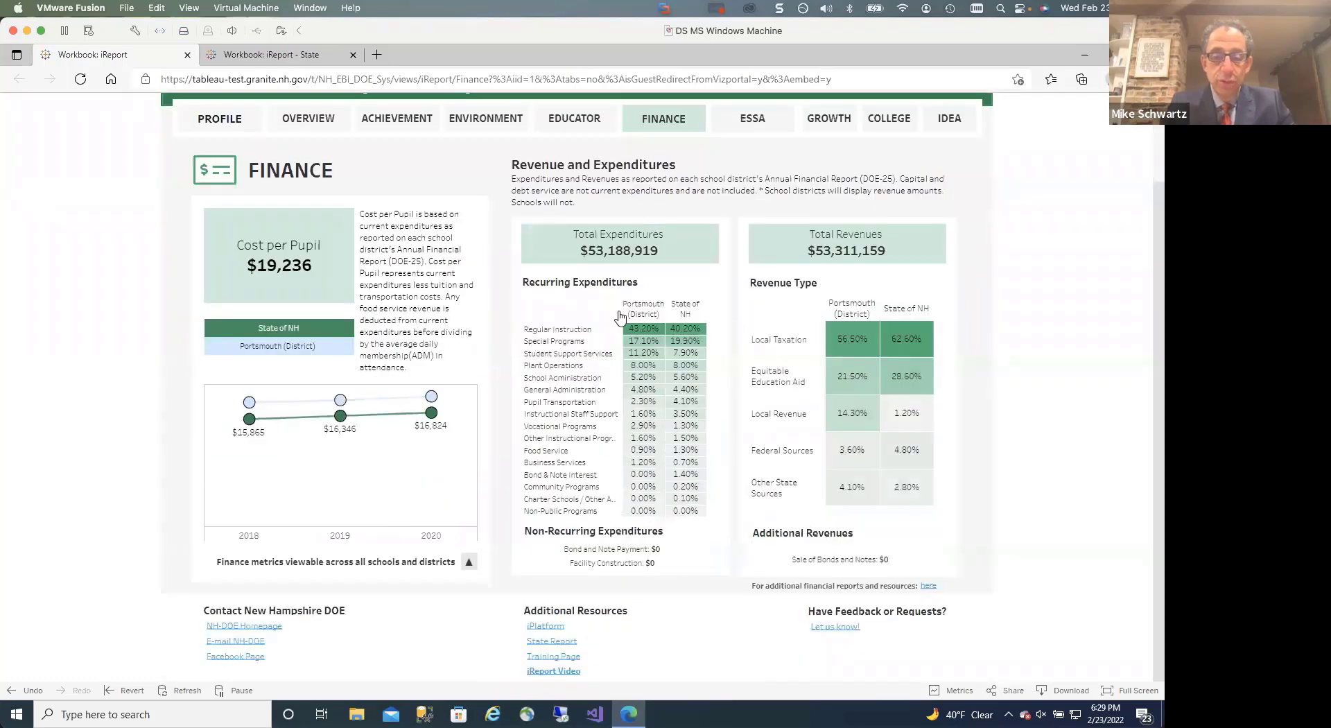
scroll(619, 317, "up", 3)
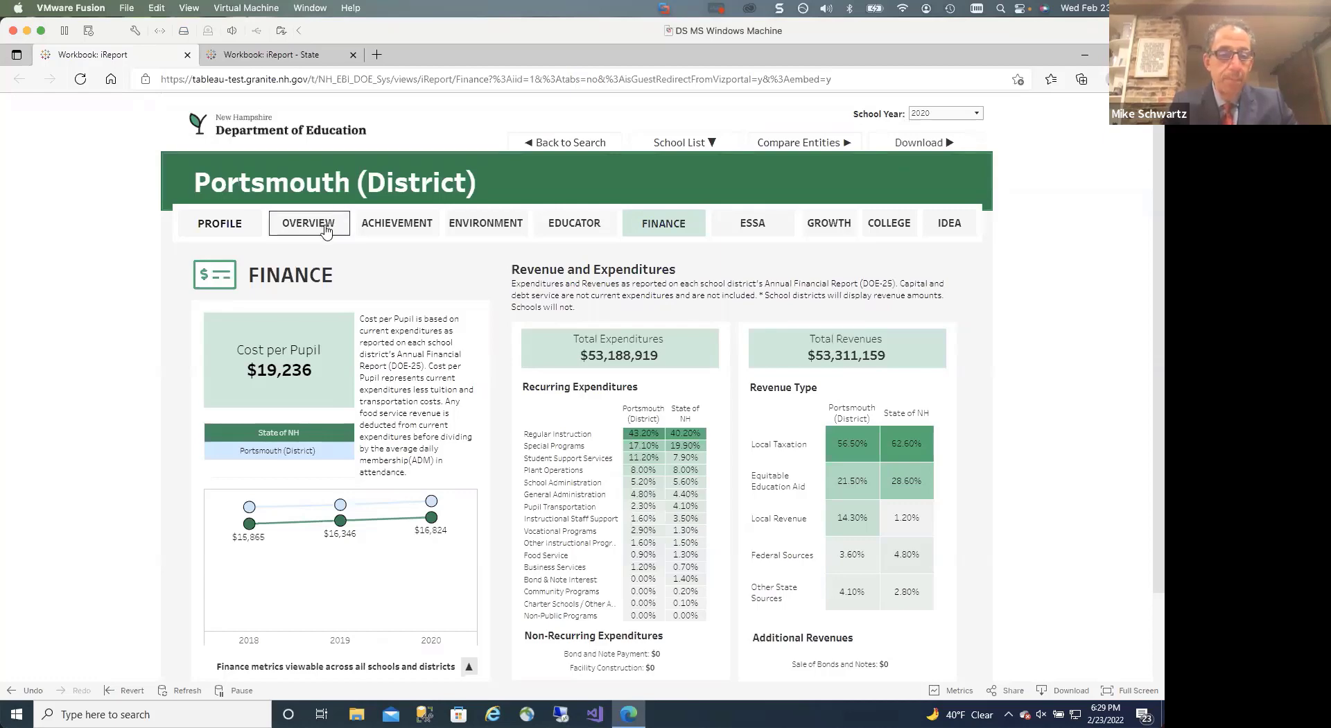
scroll(370, 316, "down", 2)
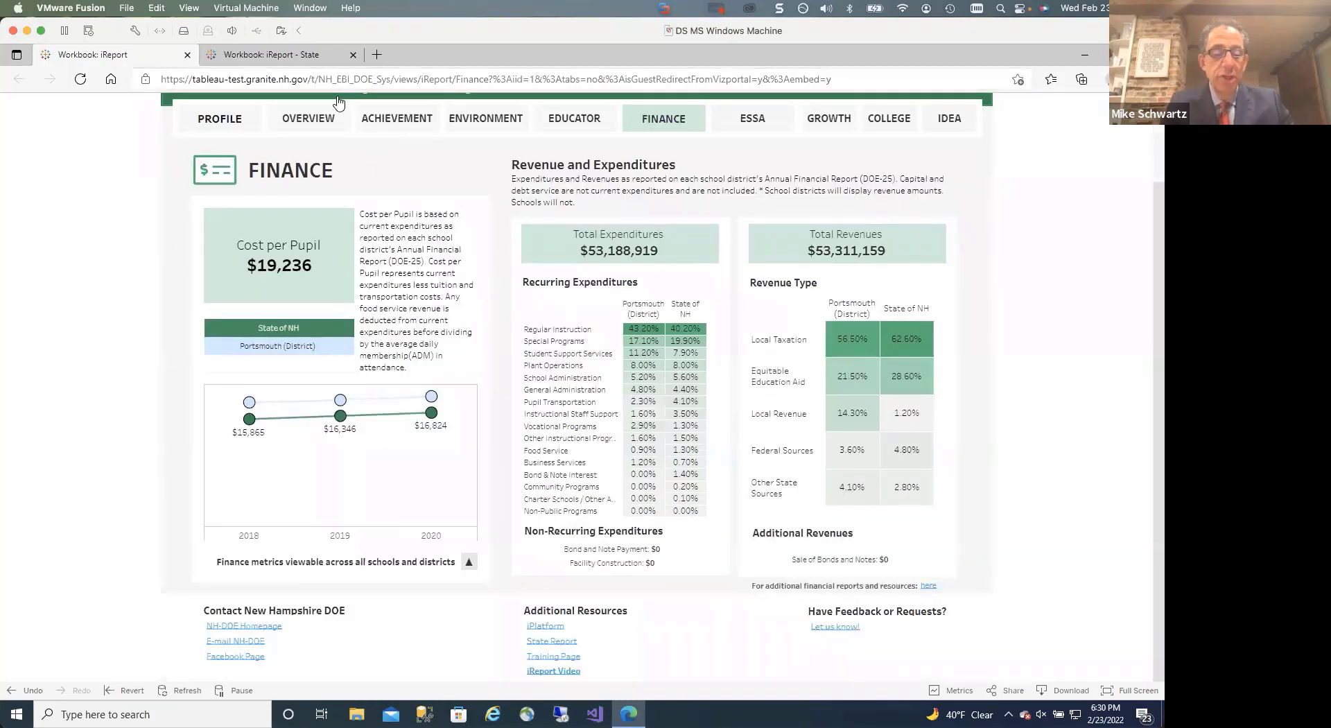
- Switch to Chrome to look at the iExplore entry on the iPlatform page, and return to the iReport finance dashboard
key("super+Tab")
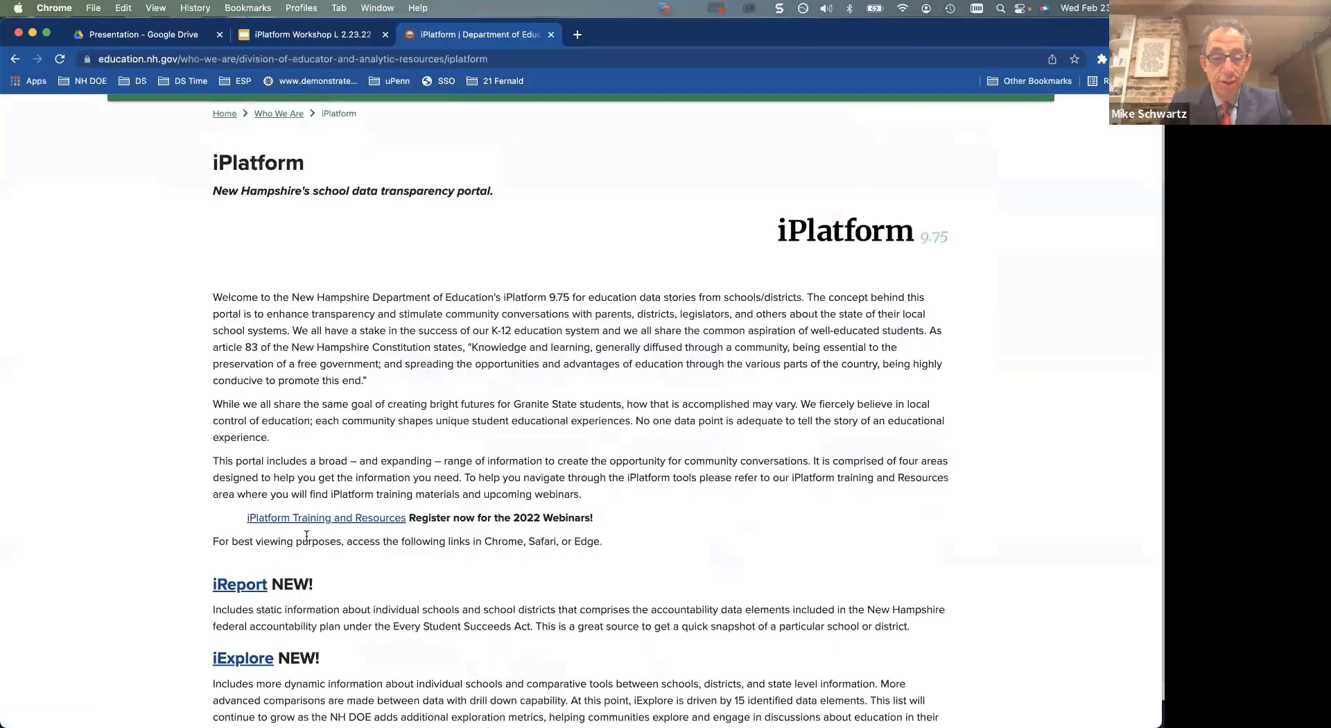
scroll(307, 539, "down", 3)
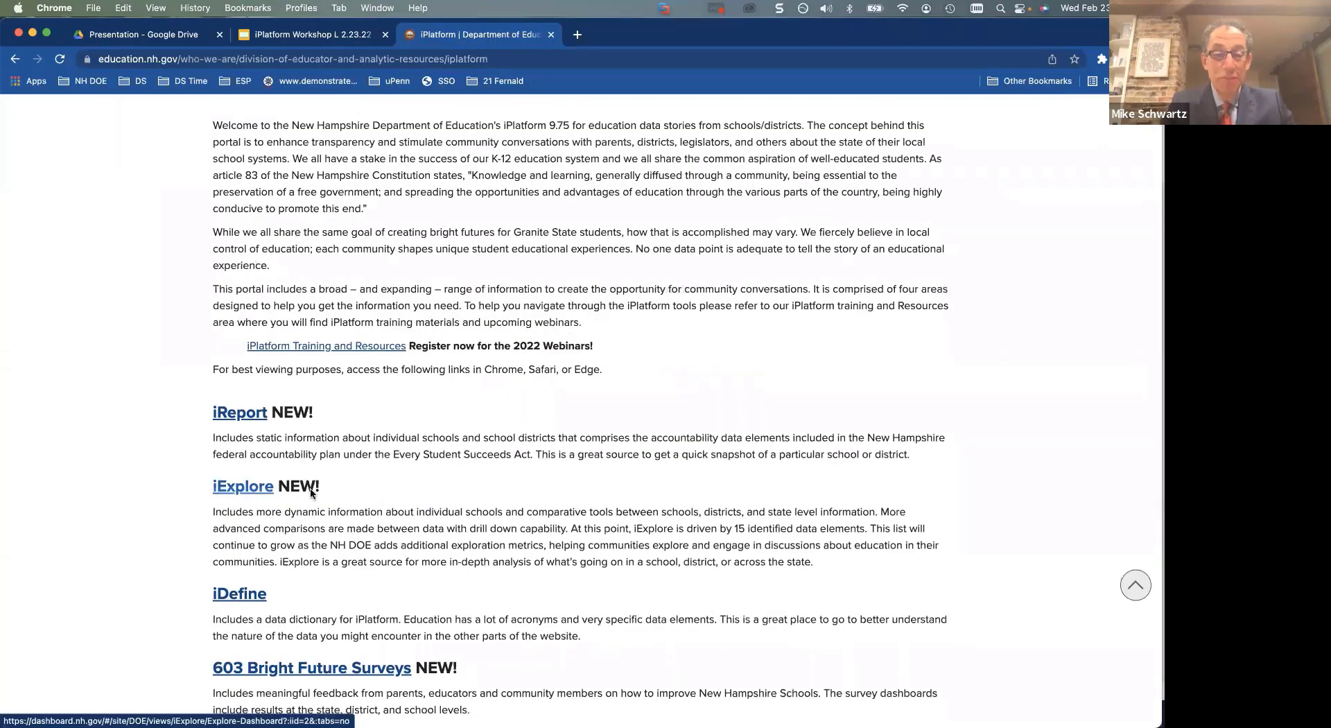
key("super+Tab")
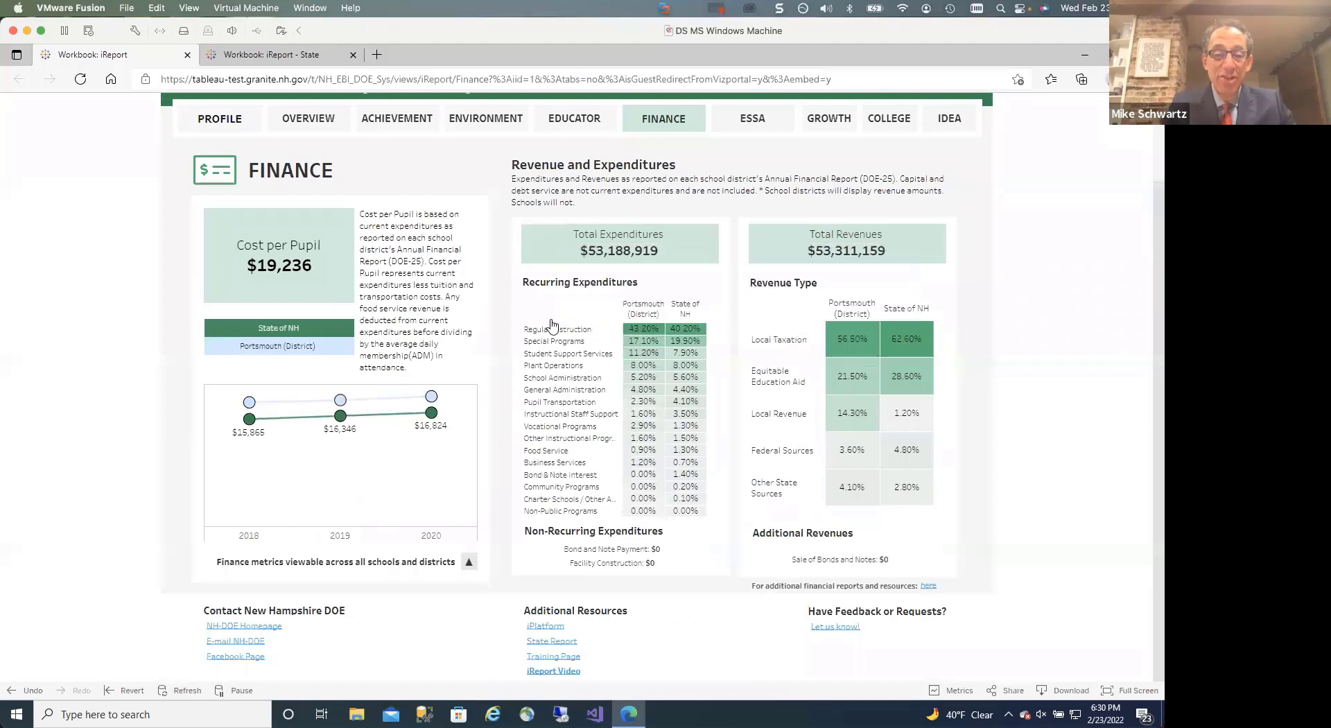
- Open the Average Cost Per Pupil metric in iExplore from the finance metrics and set its year to 2020
left_click(468, 561)
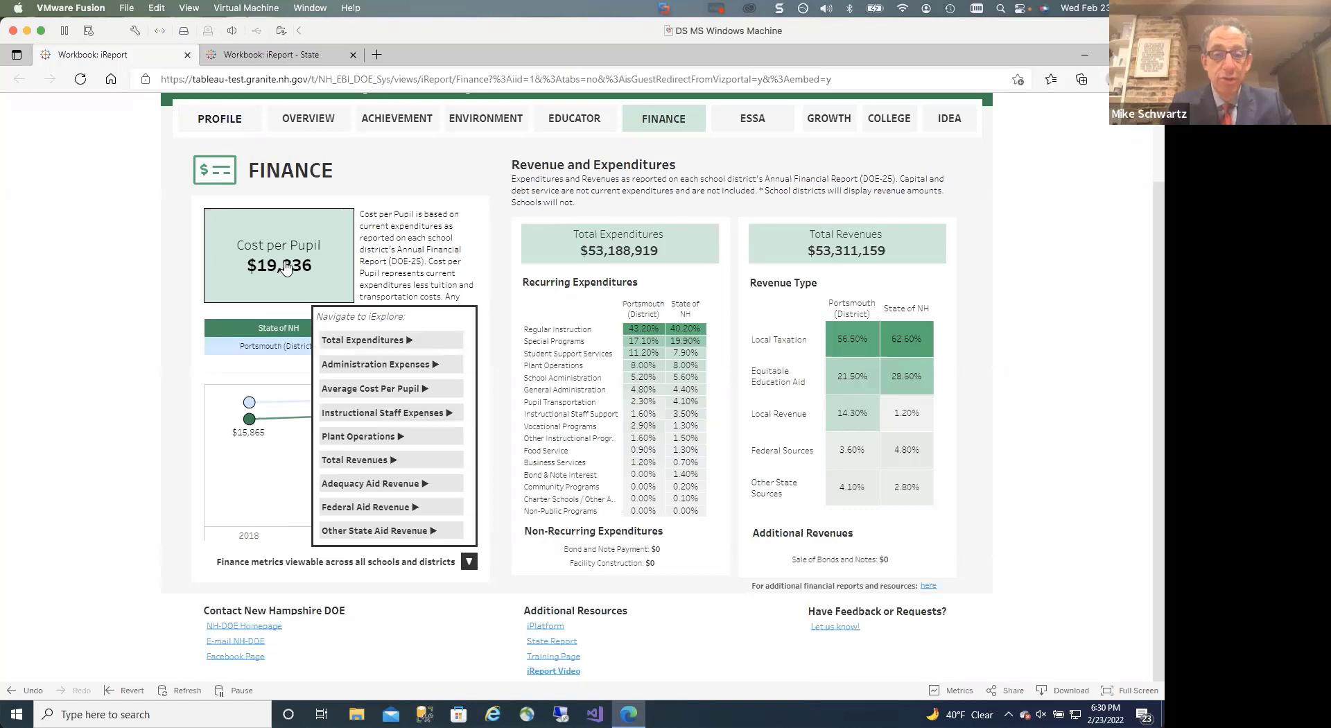
left_click(397, 390)
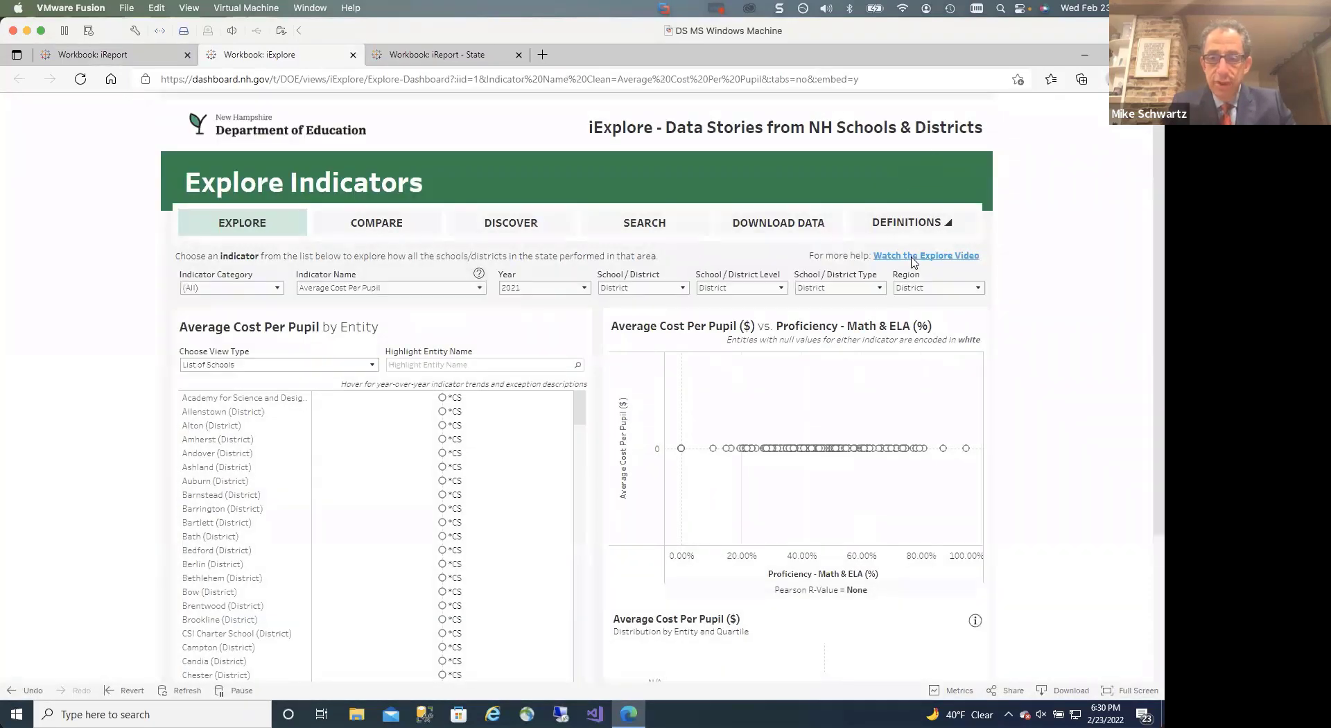
left_click(555, 290)
left_click(511, 317)
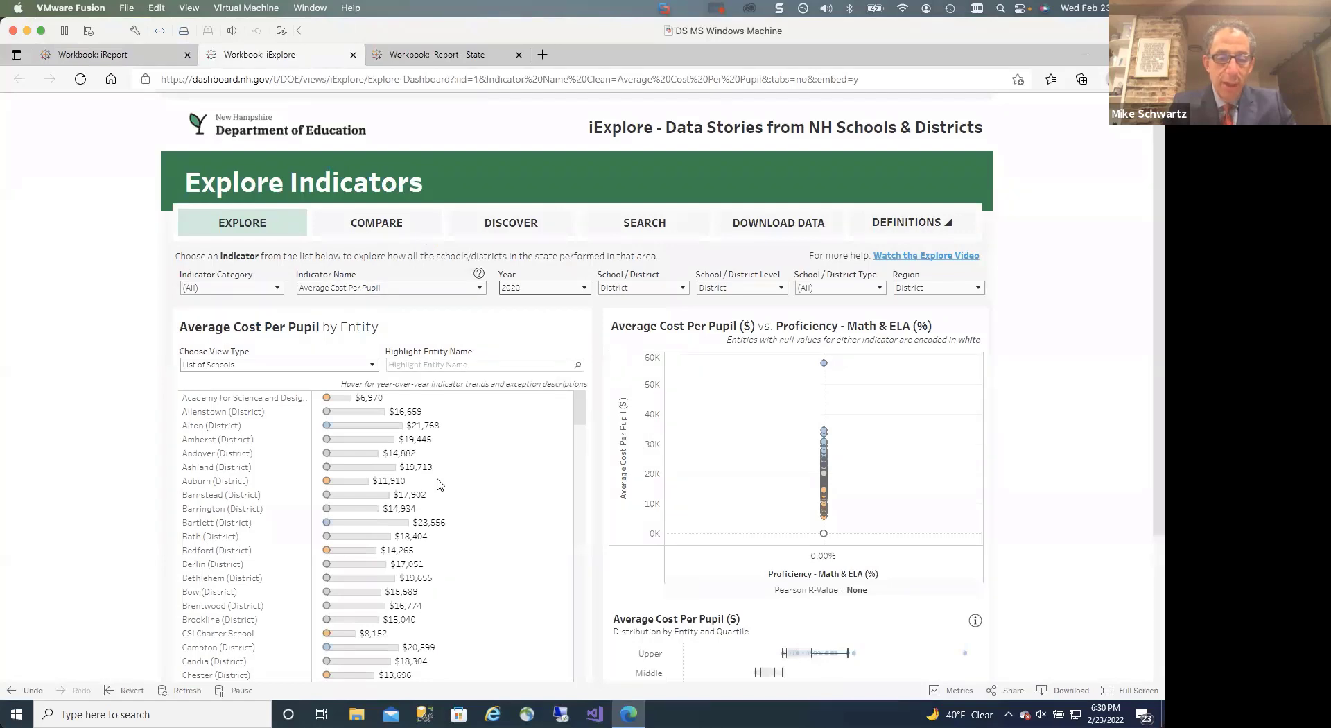
- Browse the list of average cost per pupil by district
scroll(439, 484, "down", 5)
scroll(439, 483, "down", 10)
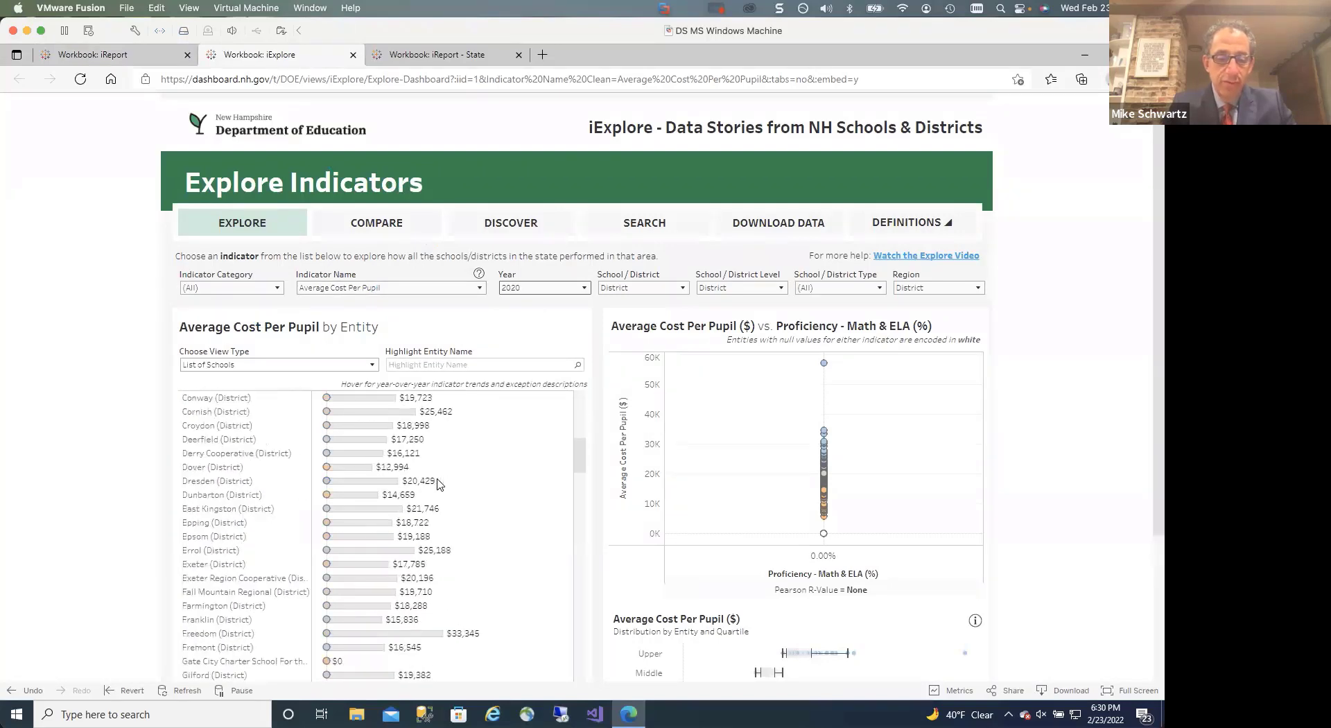
scroll(439, 483, "down", 7)
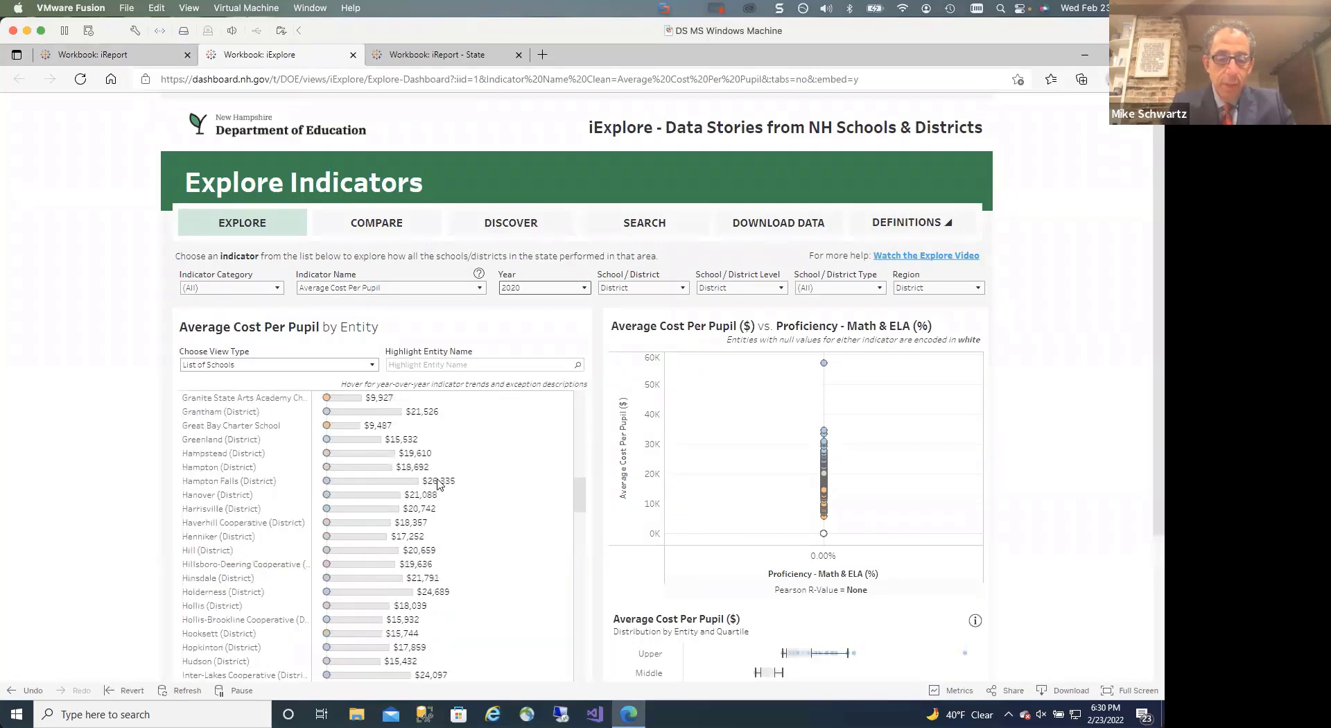
scroll(438, 483, "up", 20)
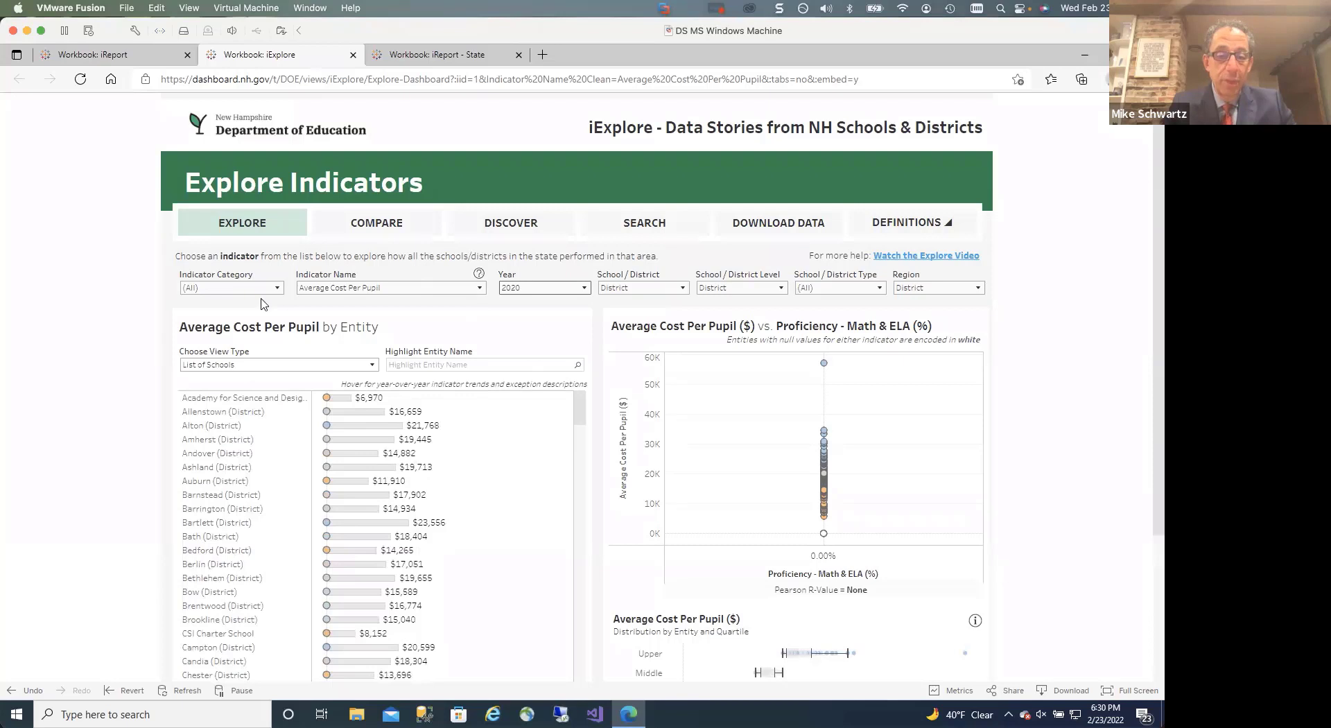
left_click(407, 289)
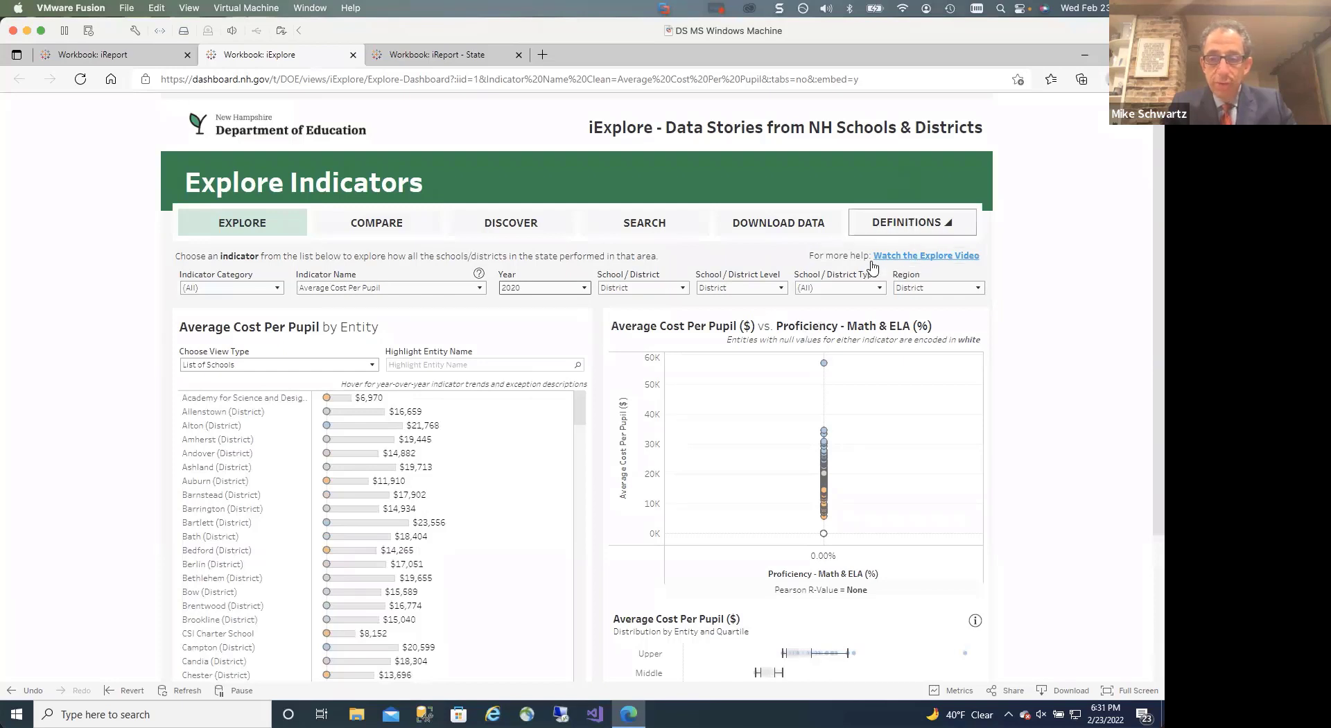
- Set the year to 2019 and examine outlying and null-value districts in the cost per pupil versus Math & ELA proficiency scatter plot
left_click(526, 292)
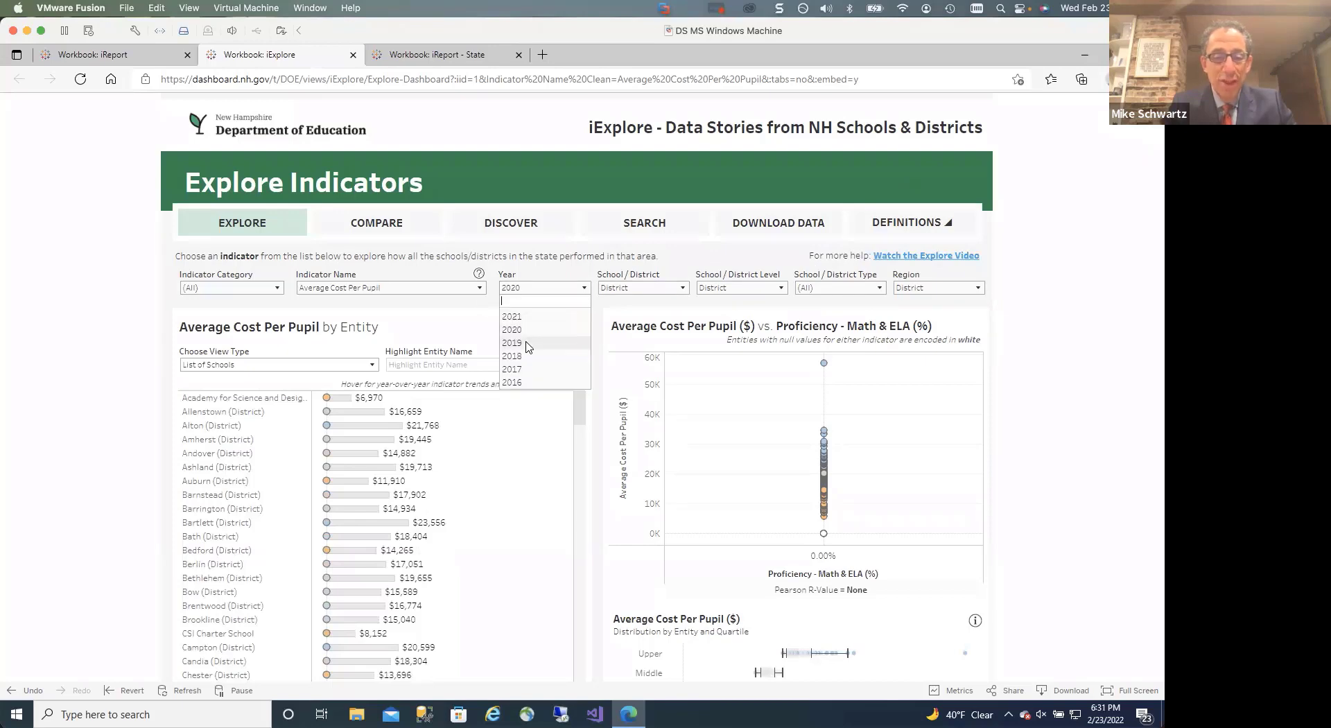
left_click(525, 341)
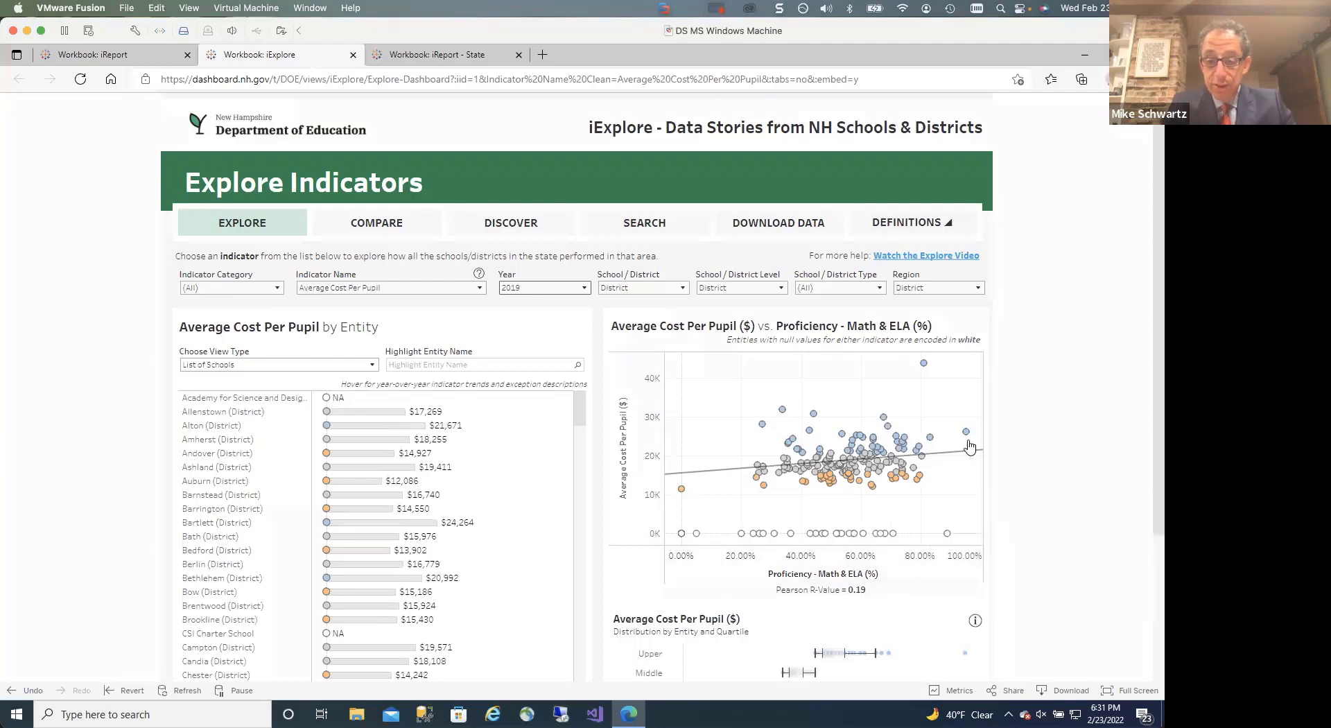
mouse_move(969, 447)
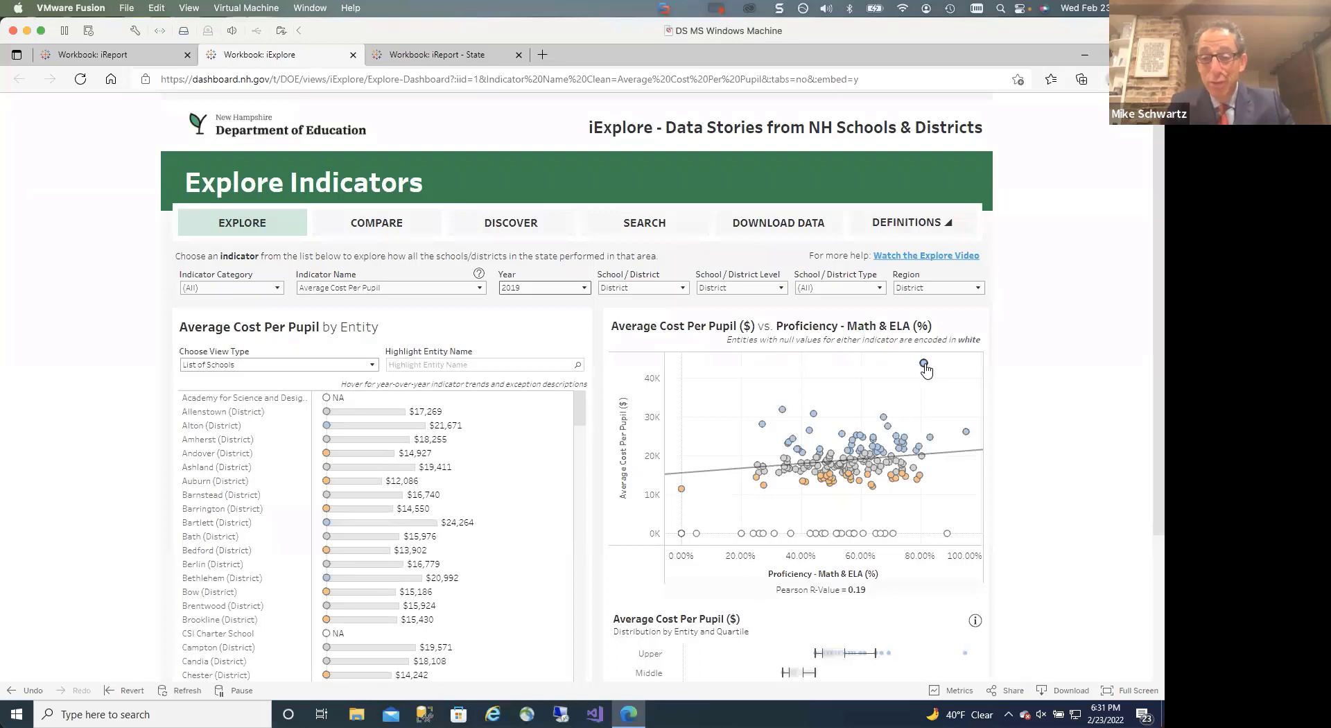
mouse_move(926, 370)
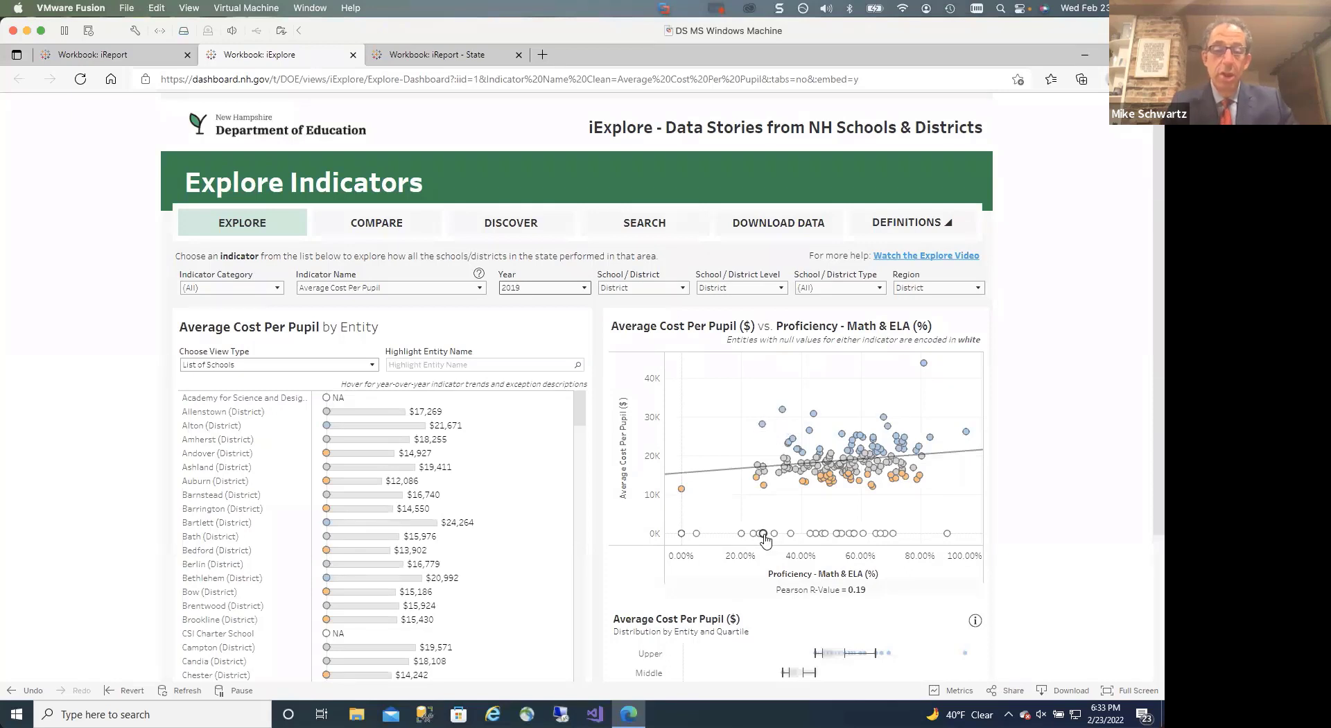
mouse_move(764, 539)
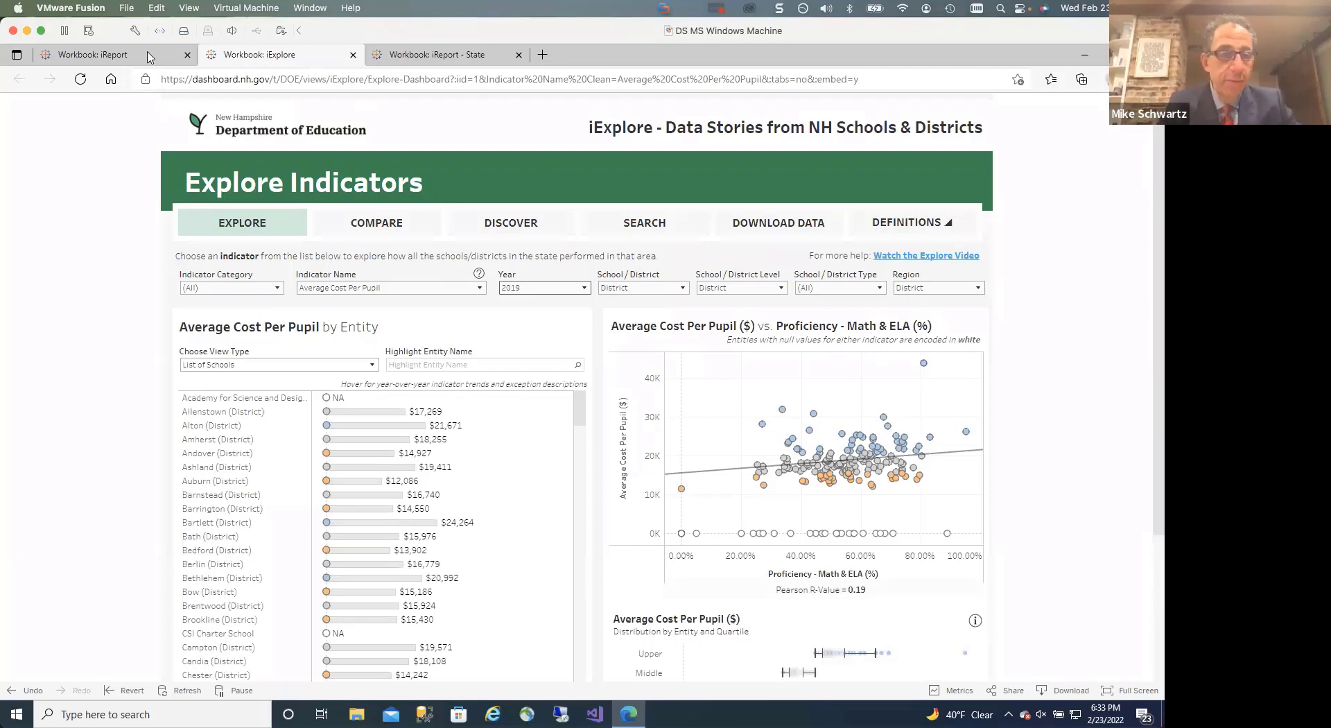
- Check the district's Finance page in the iReport workbook and return to the iExplore workbook
left_click(93, 54)
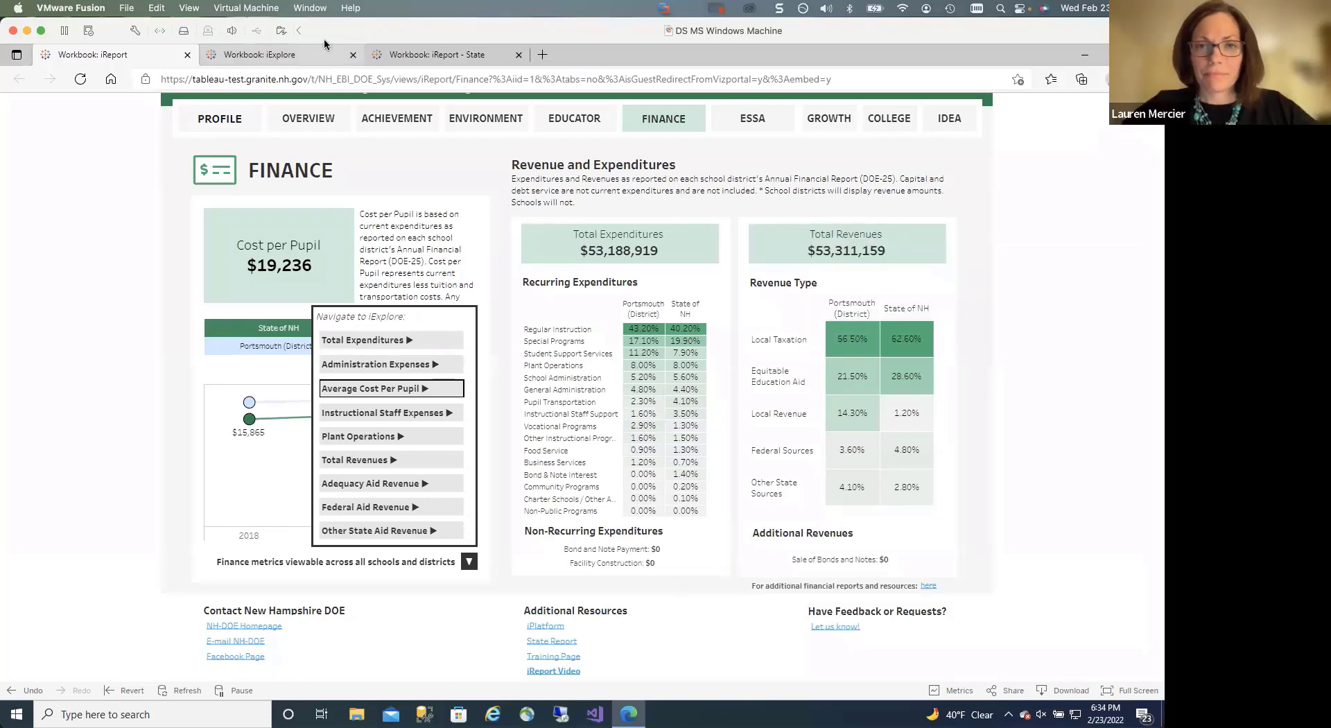
left_click(293, 60)
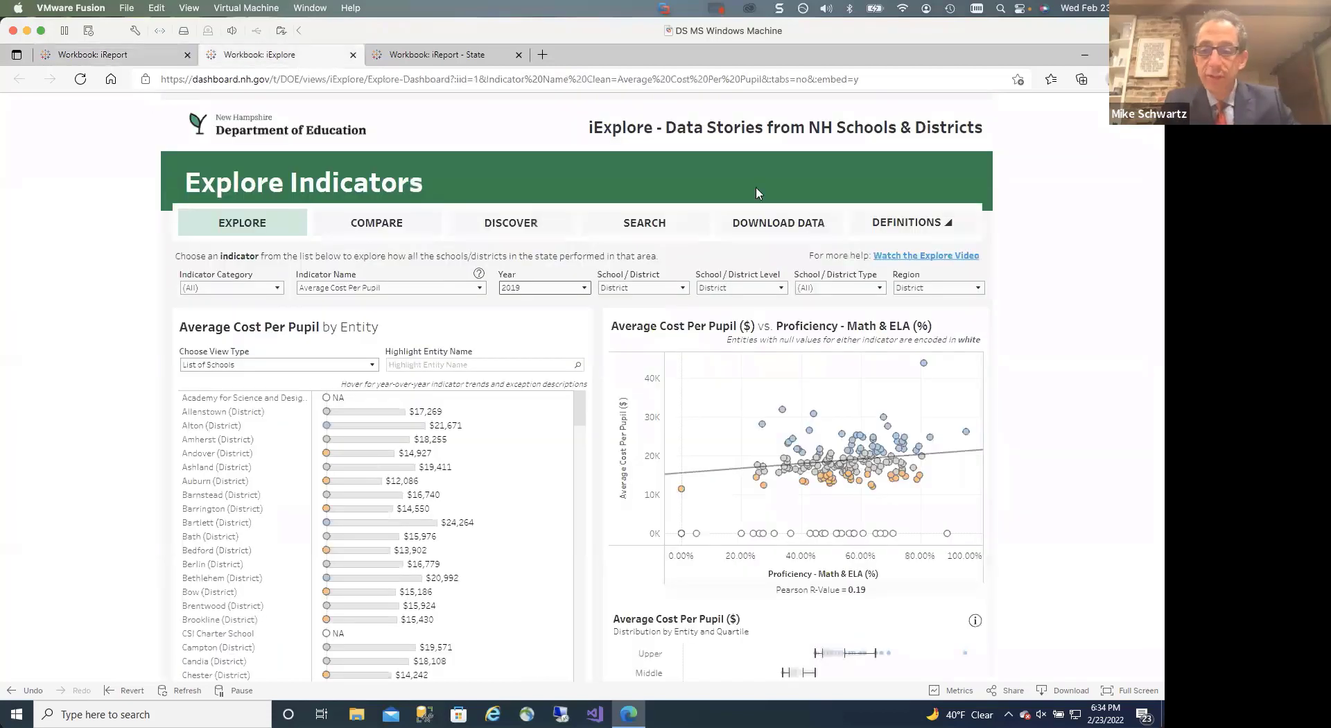
- Look up Average Cost Per Pupil in the full indicator data dictionary and return to iExplore, closing the definitions
left_click(916, 223)
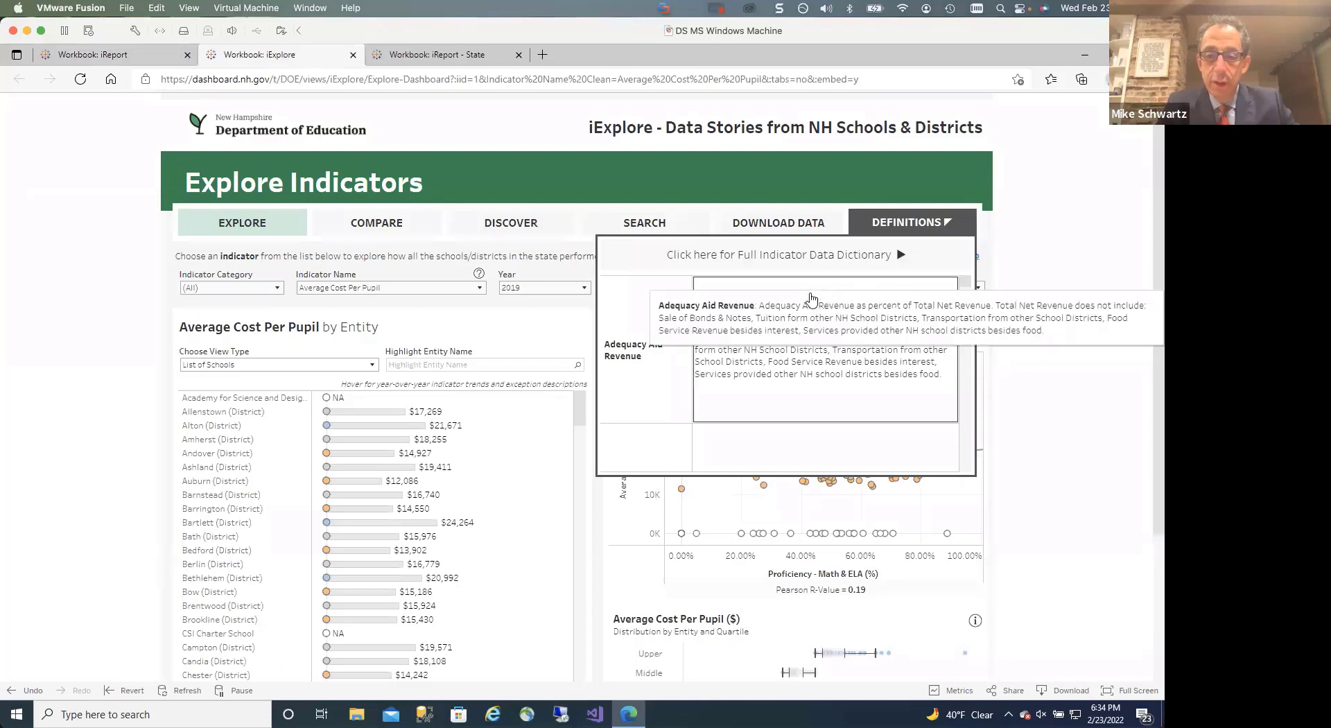
left_click(779, 257)
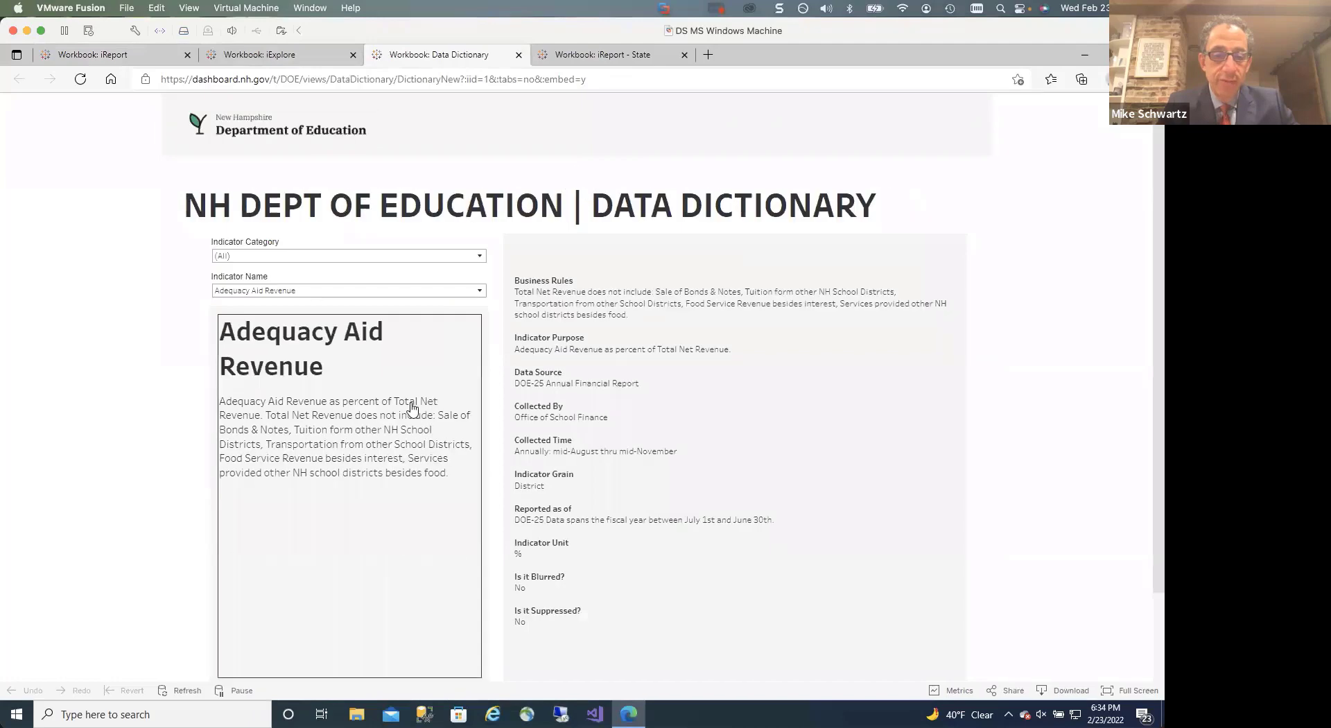
left_click(365, 291)
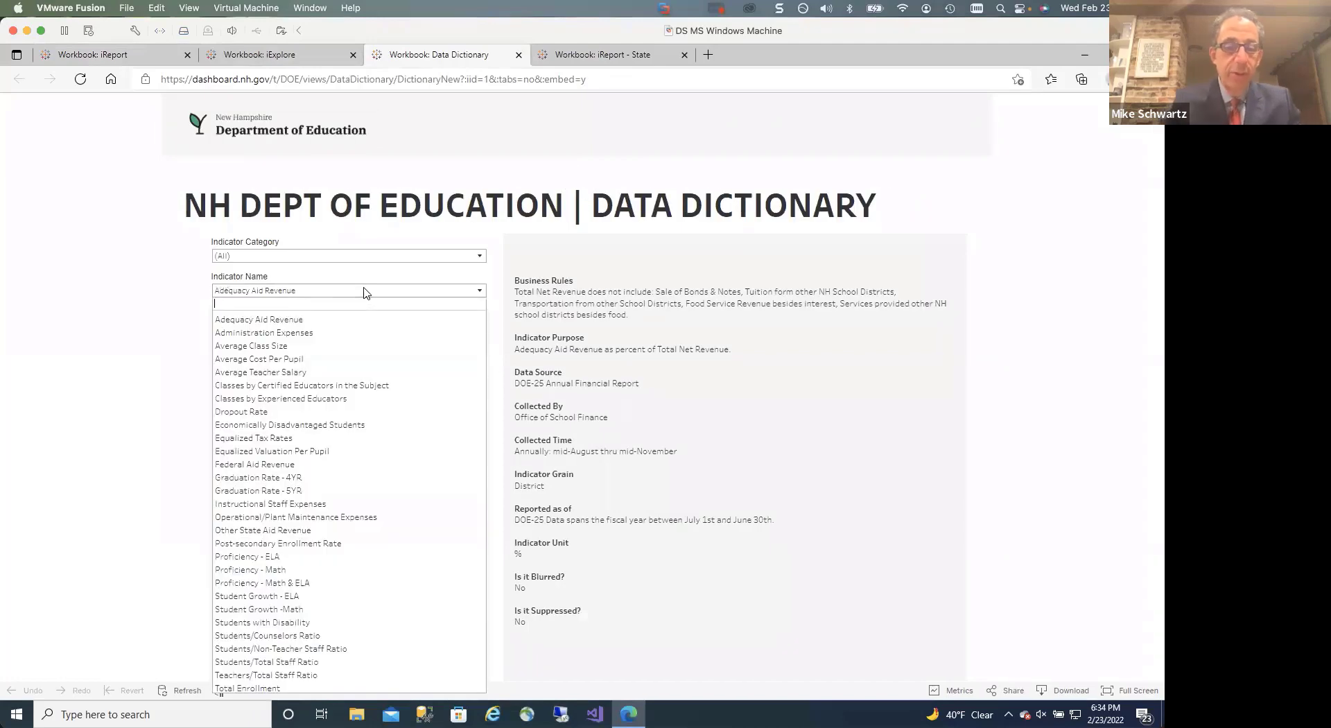
left_click(290, 358)
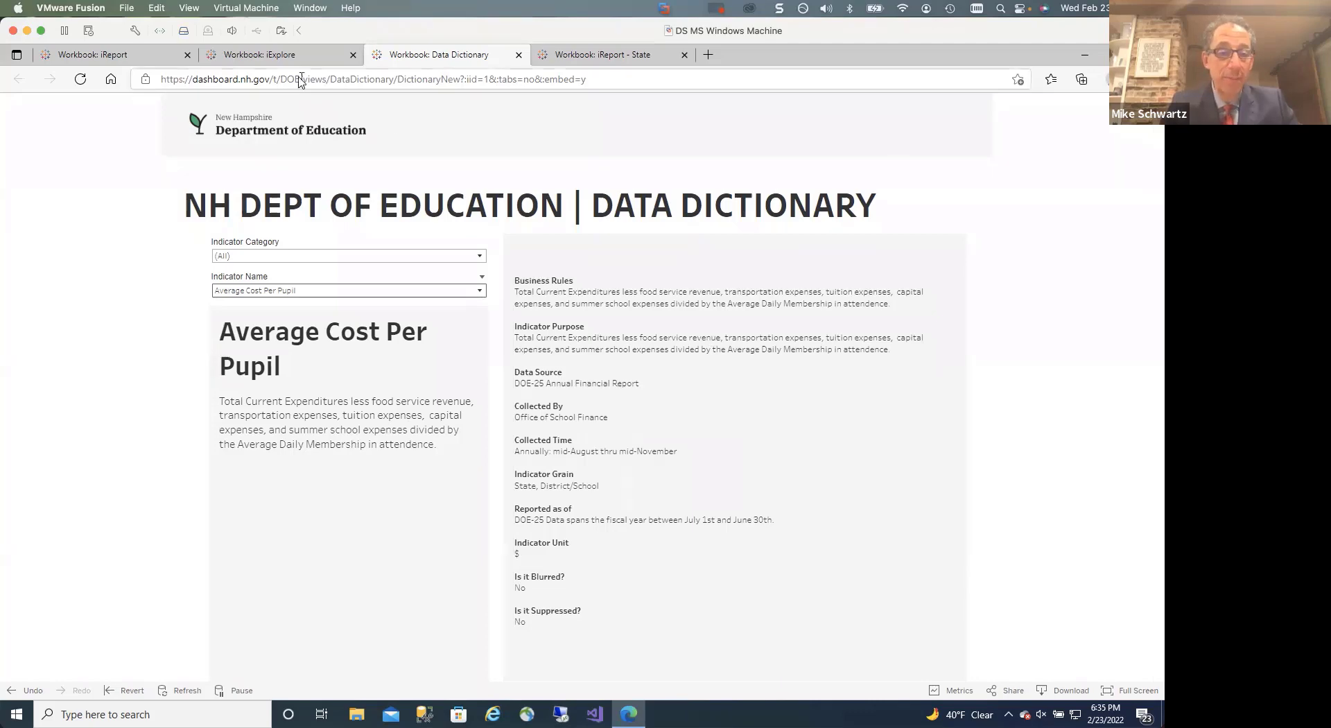
left_click(251, 56)
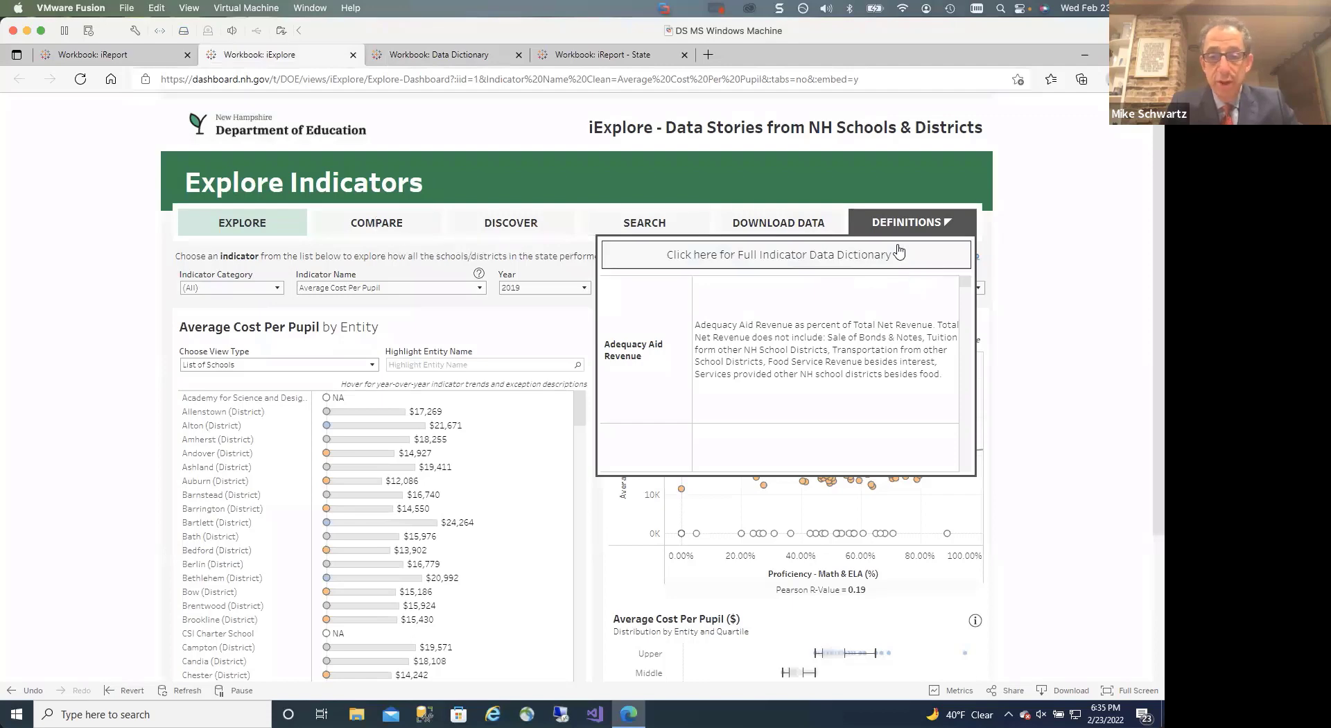
left_click(915, 223)
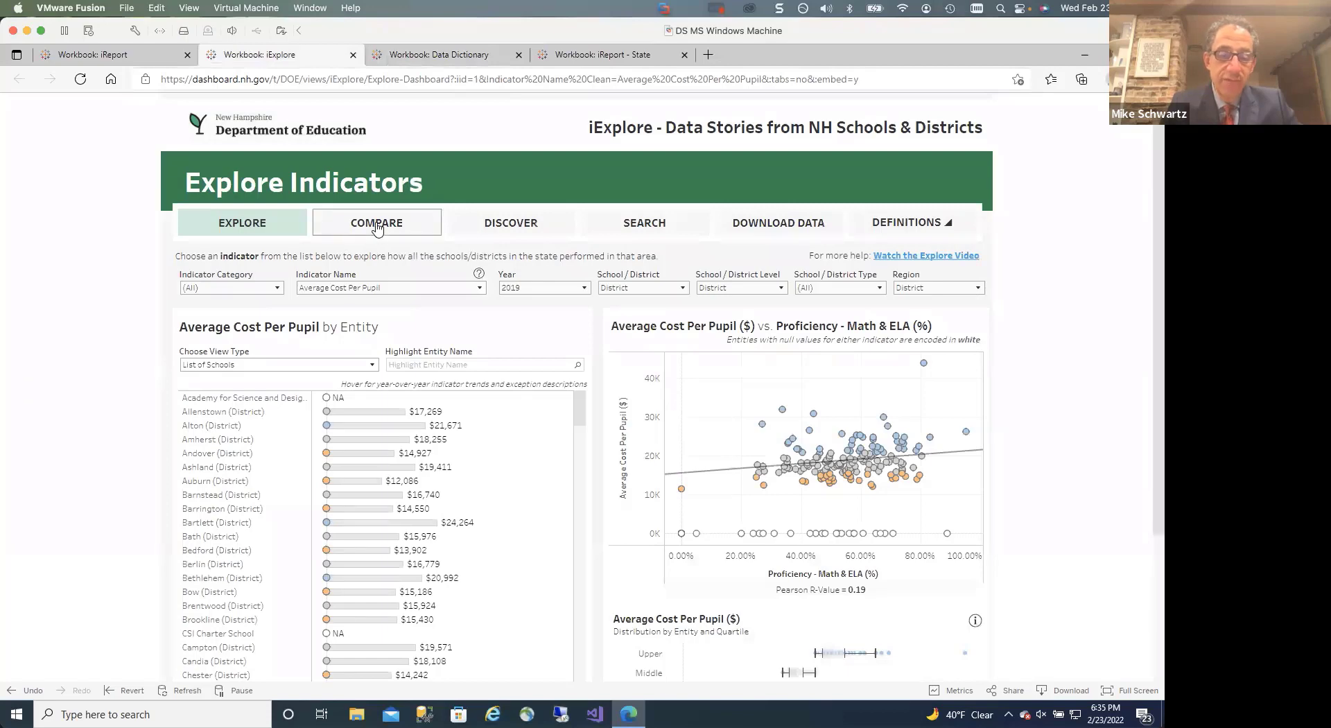
- Open the Discover view in iExplore and set the x-axis indicator to the finance metric Average Cost Per Pupil ($)
left_click(521, 223)
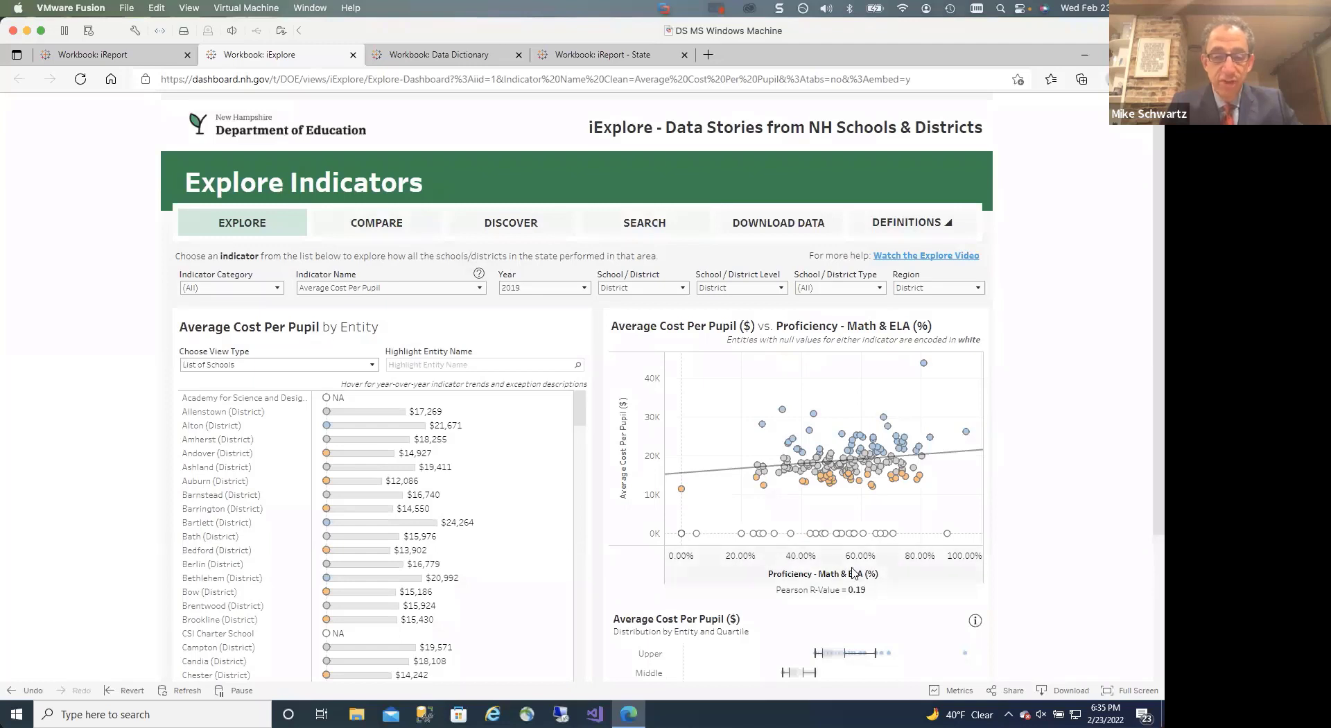
left_click(498, 223)
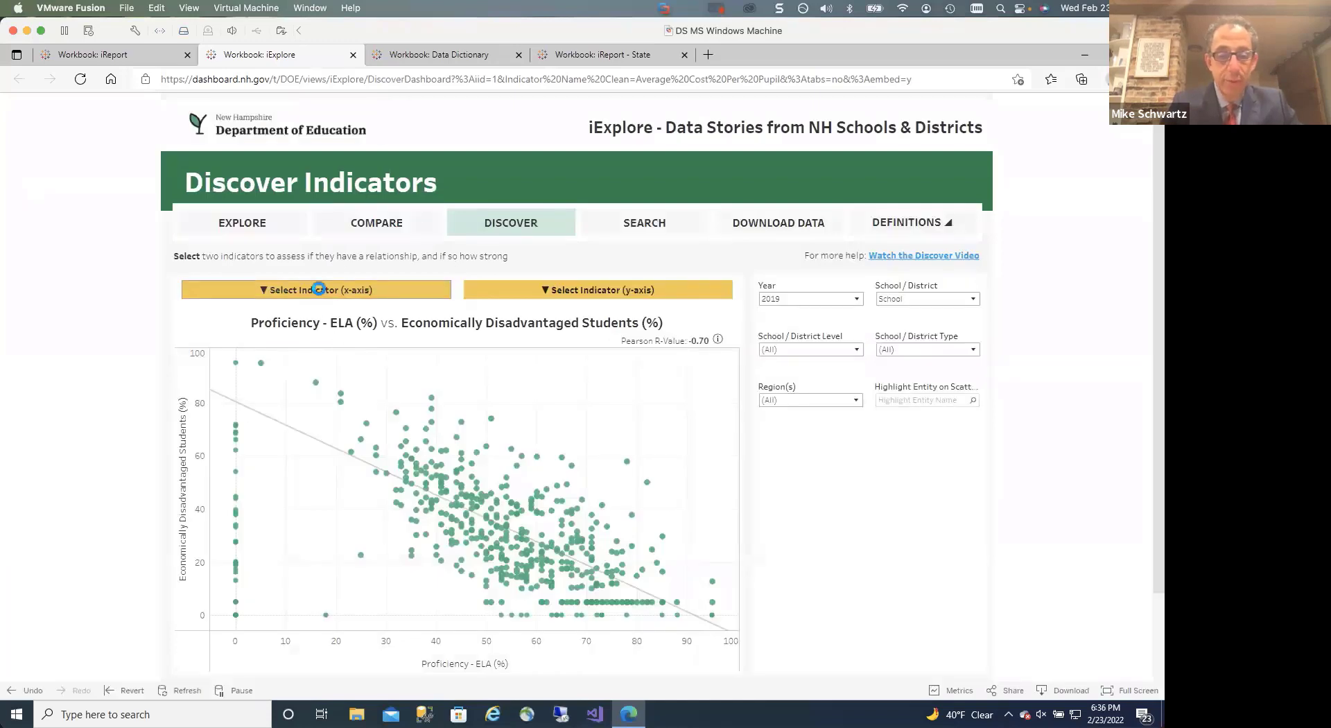
left_click(317, 295)
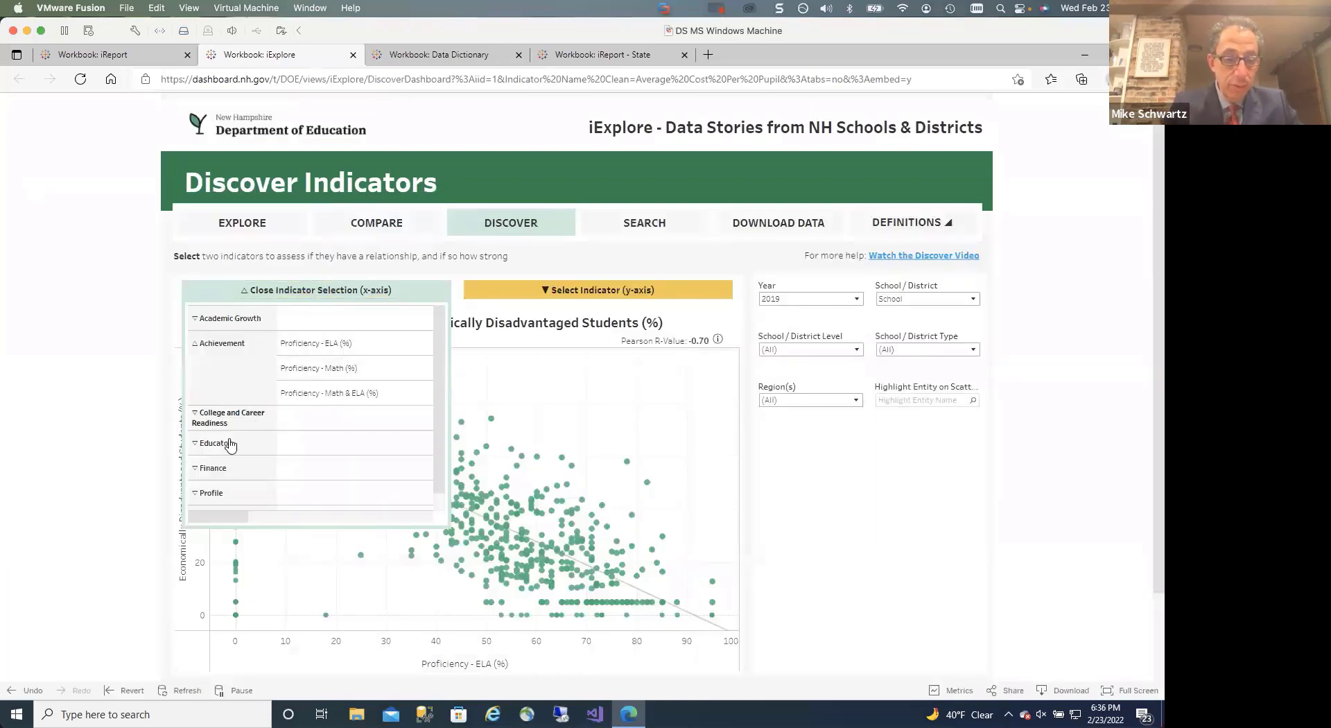
left_click(224, 467)
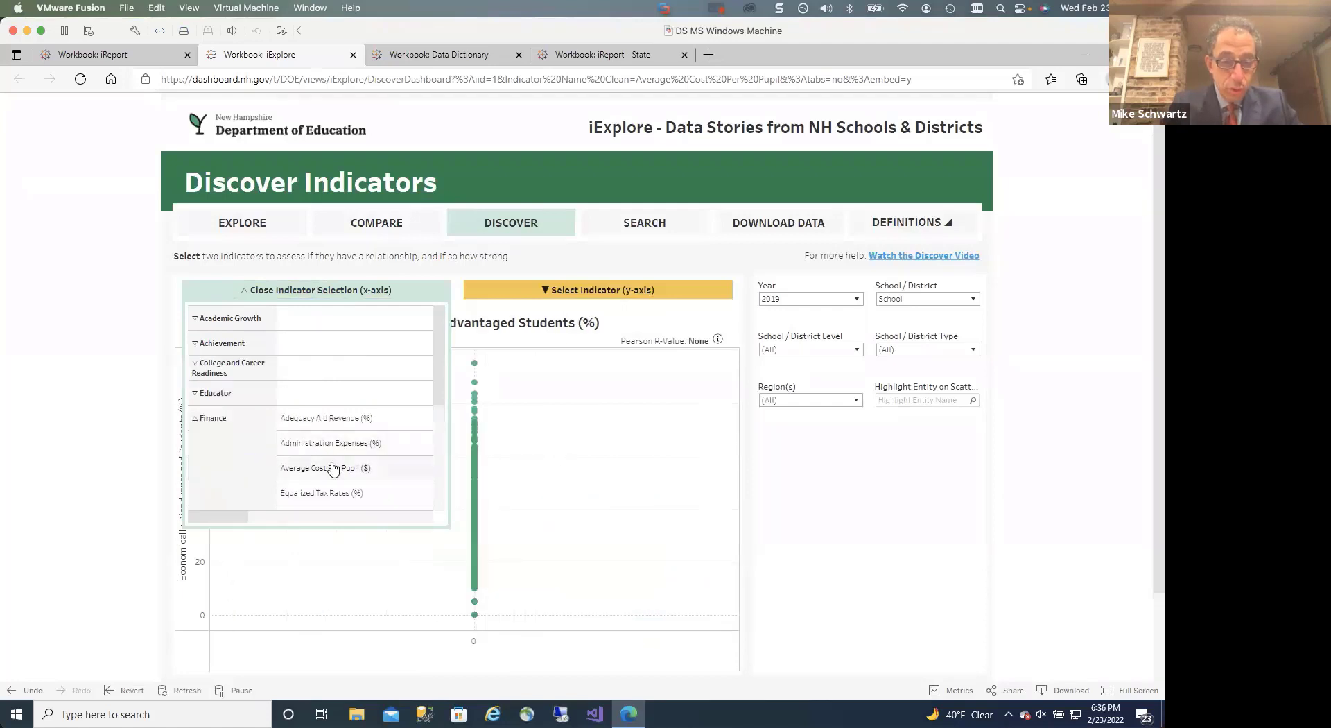
left_click(332, 468)
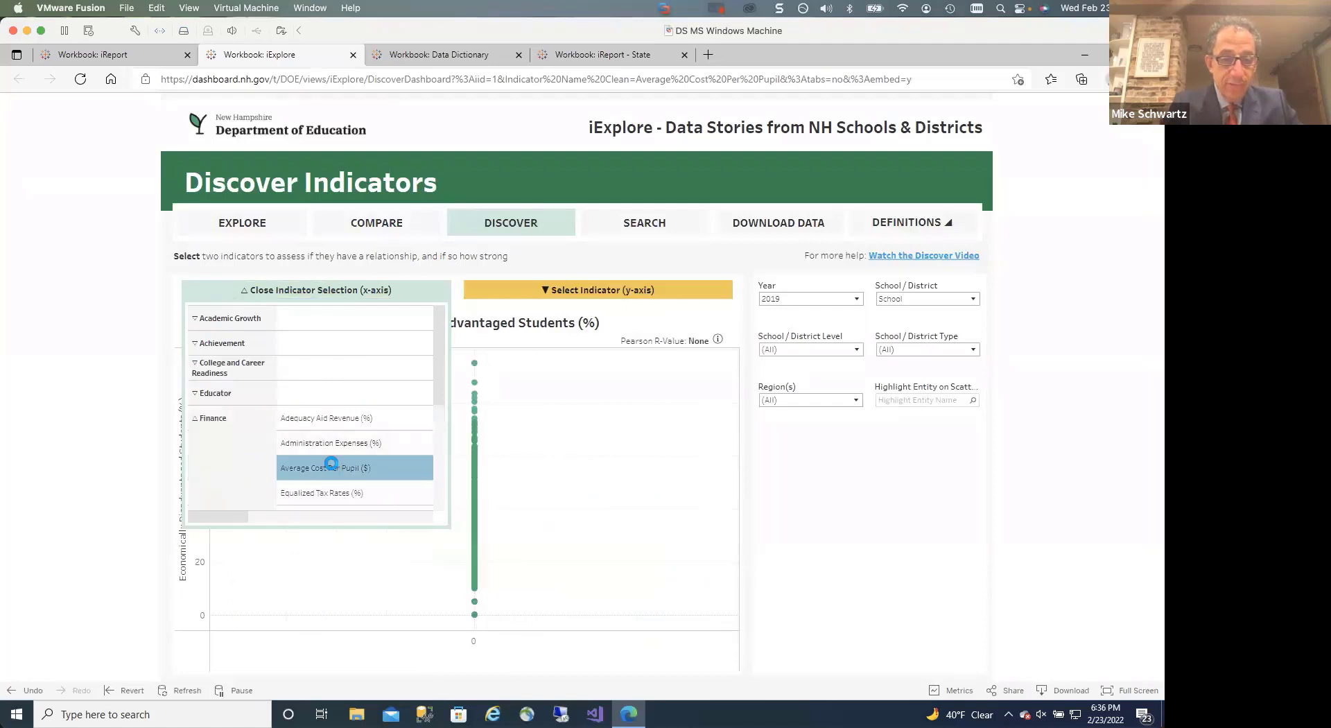
left_click(264, 291)
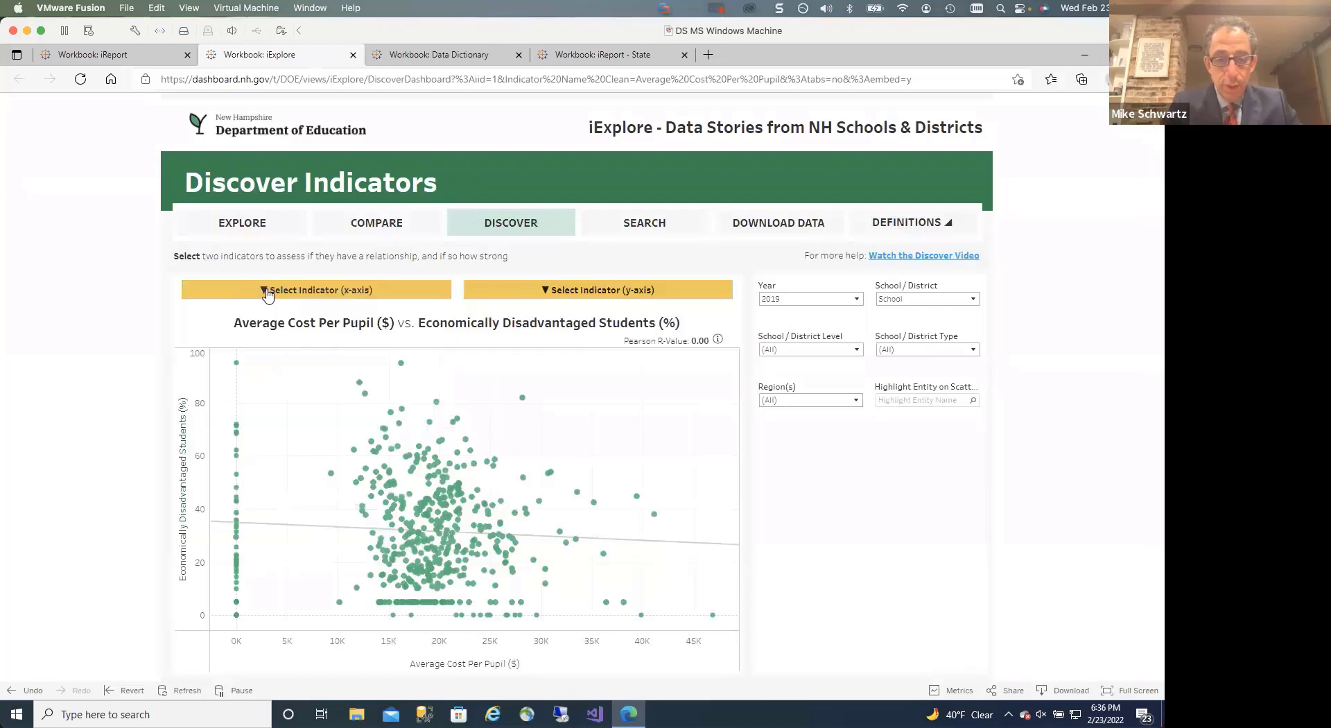
- Set the y-axis indicator to Classes by Experienced Educators (%) and inspect individual schools in the scatter plot
left_click(580, 292)
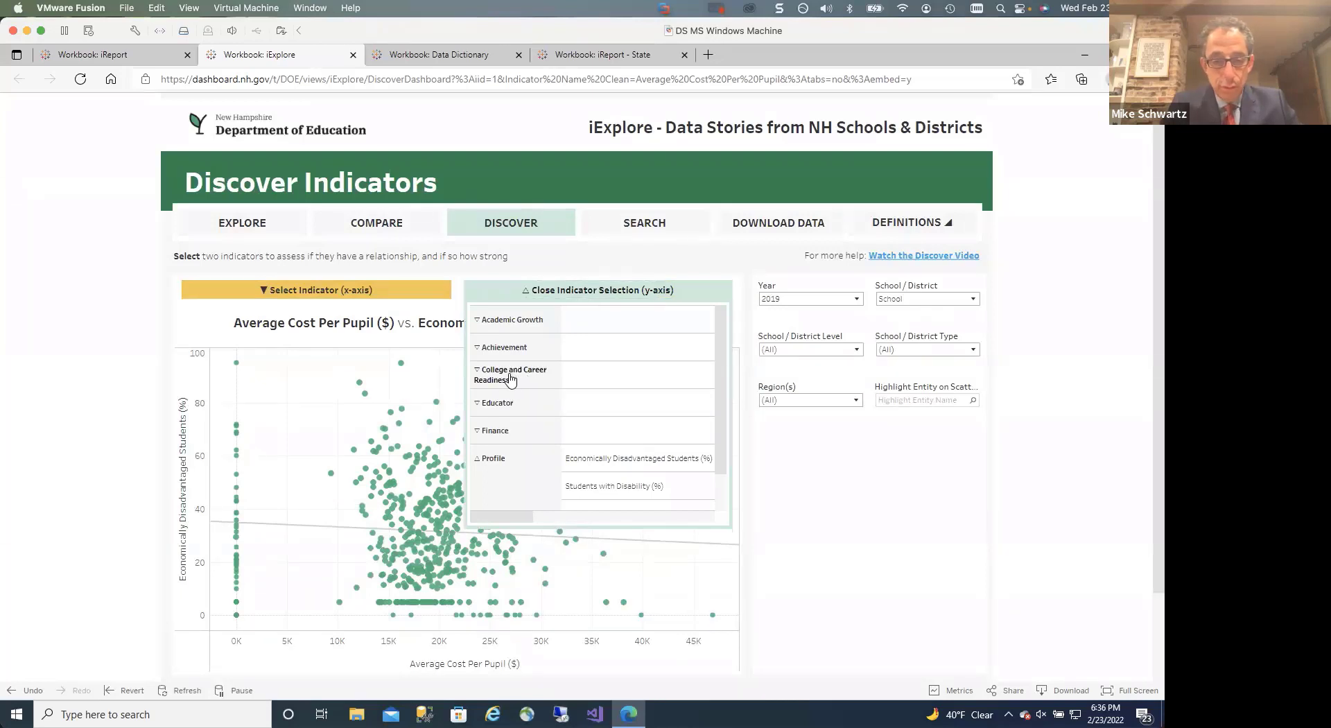
left_click(507, 398)
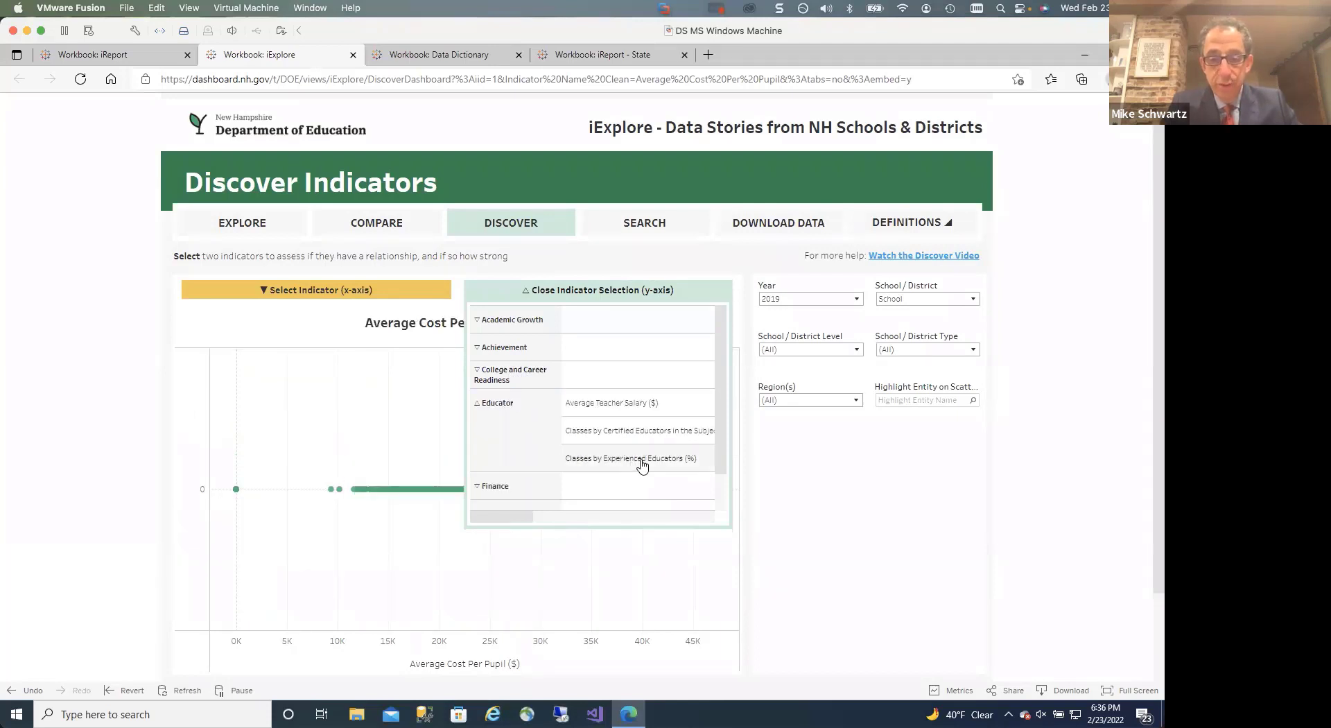
left_click(640, 459)
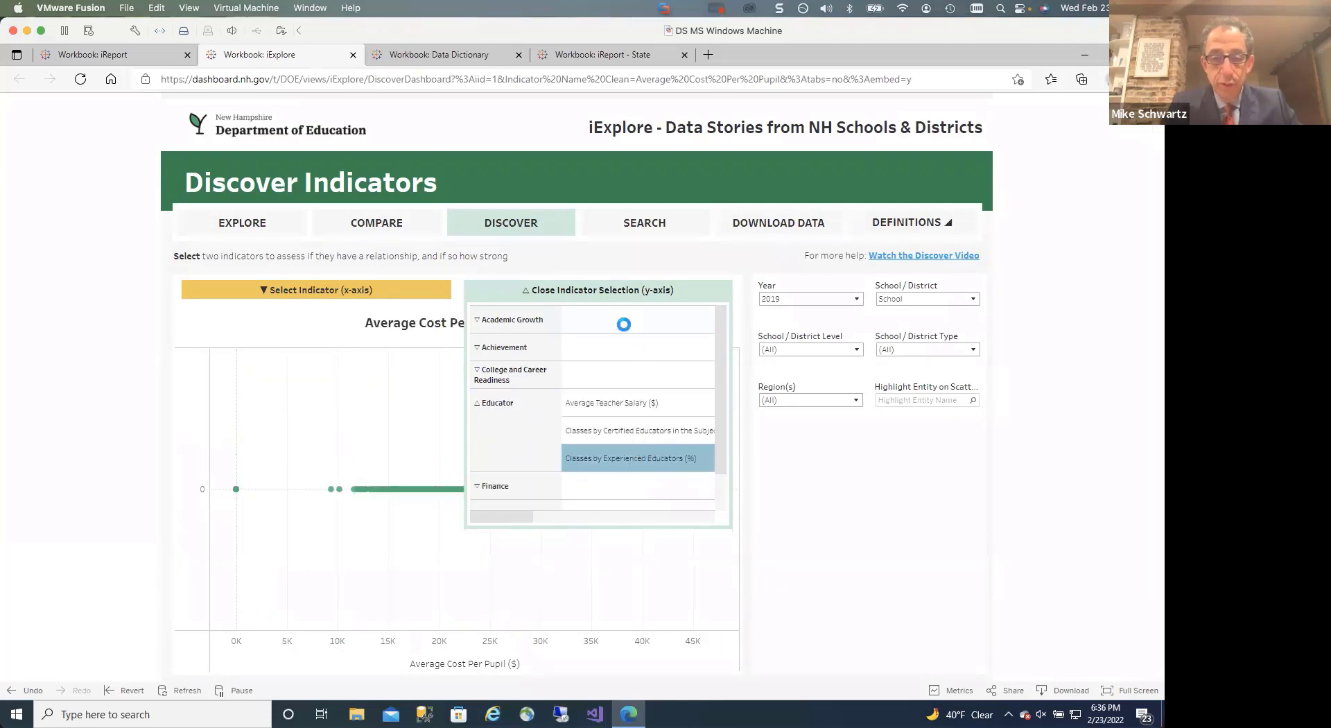
left_click(606, 287)
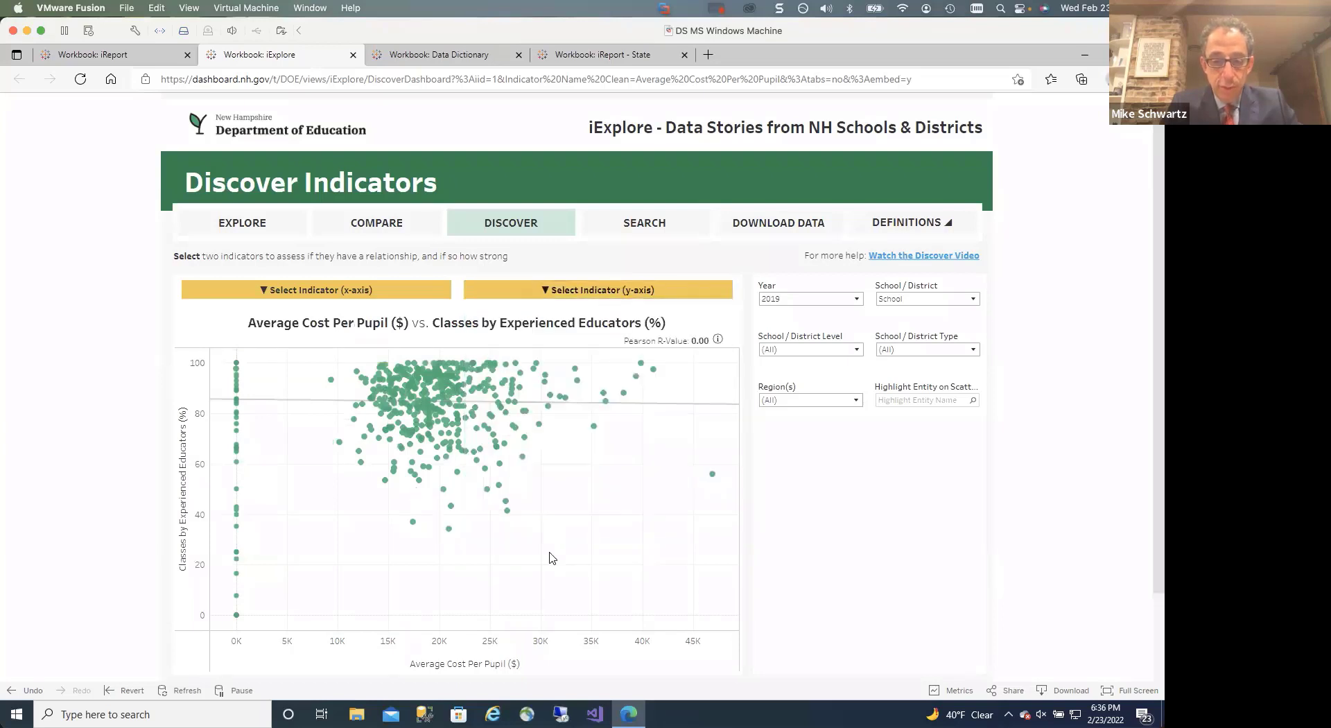
mouse_move(552, 557)
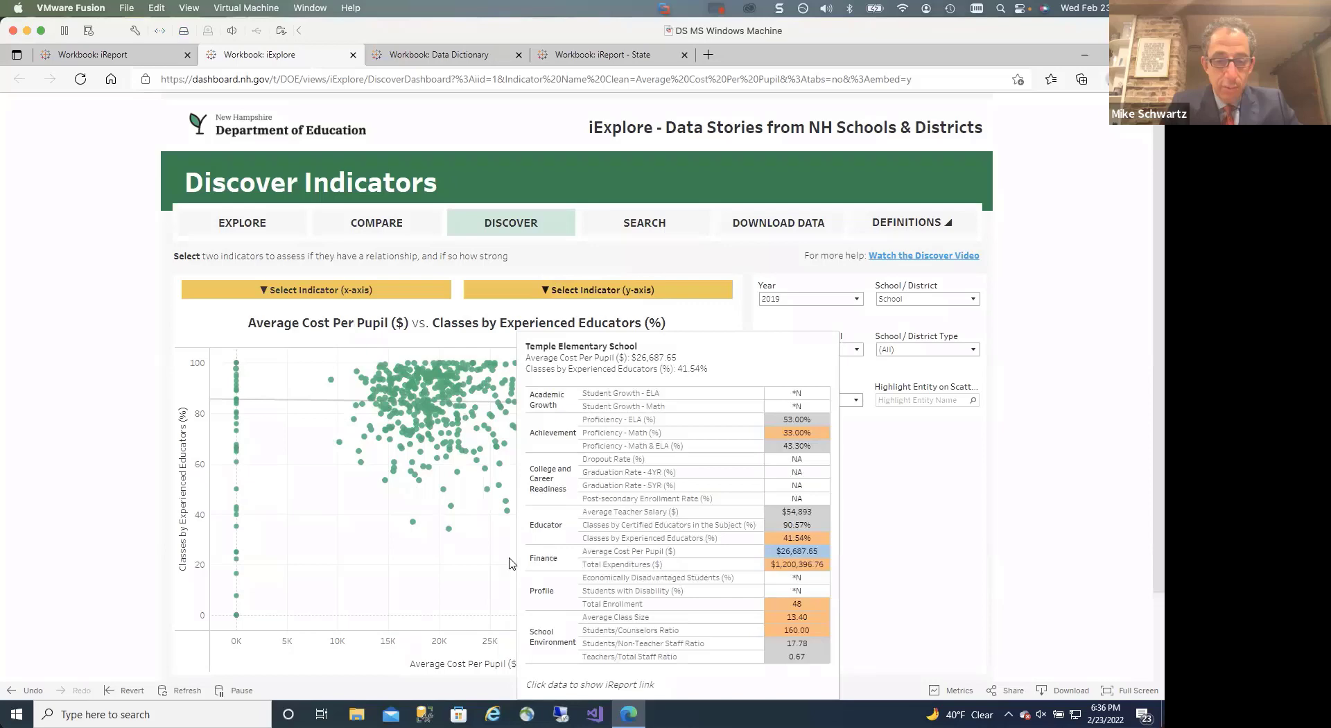
scroll(373, 574, "down", 2)
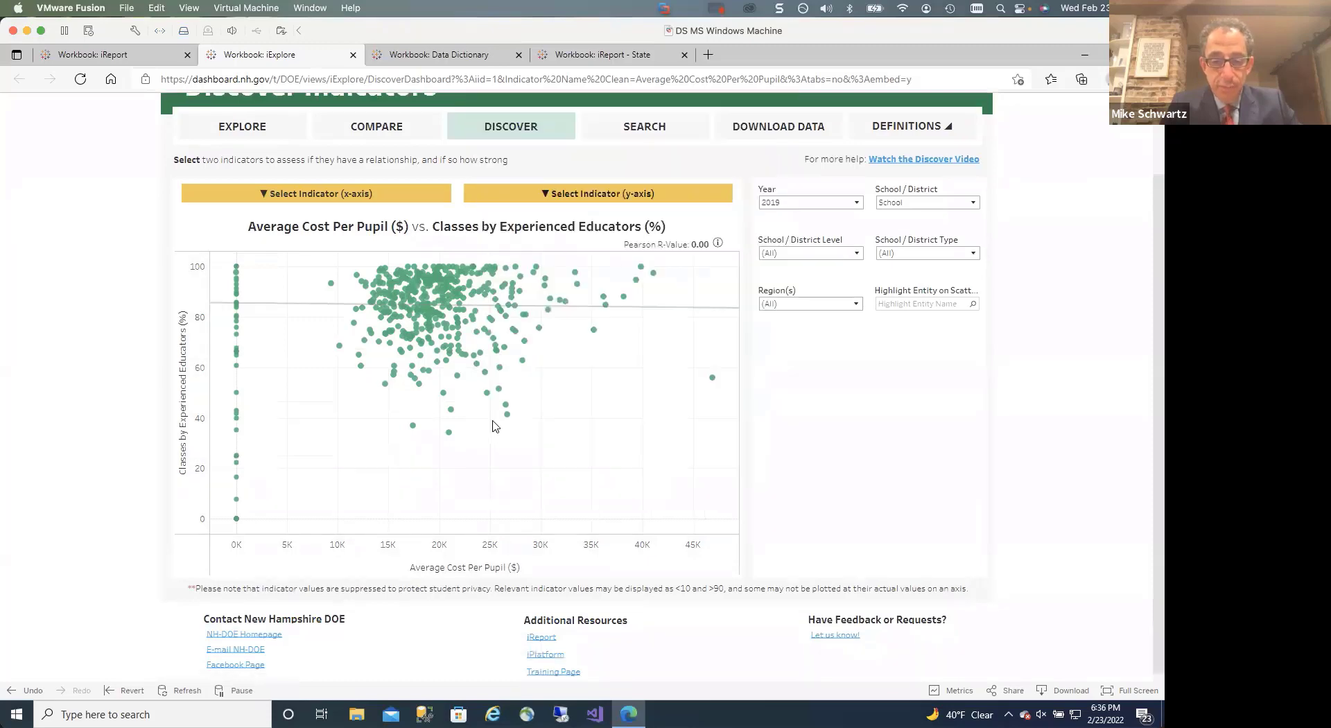
scroll(496, 426, "up", 2)
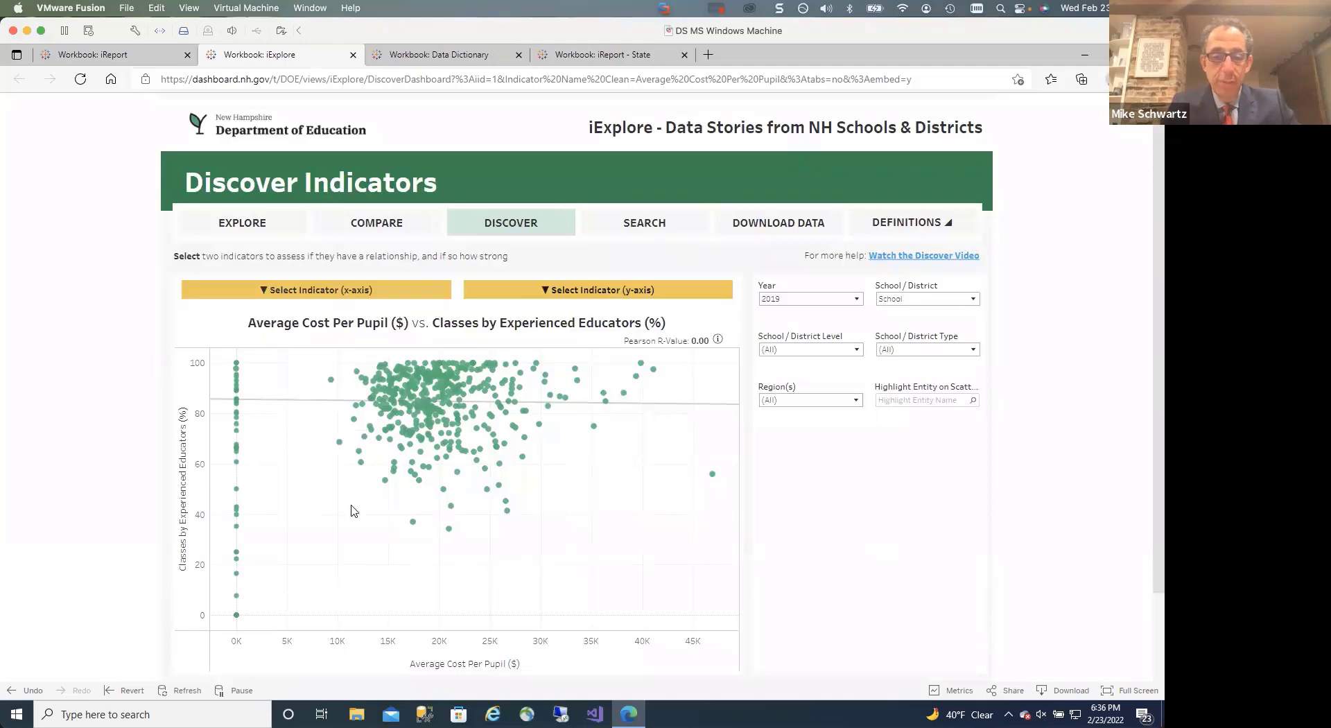
mouse_move(472, 504)
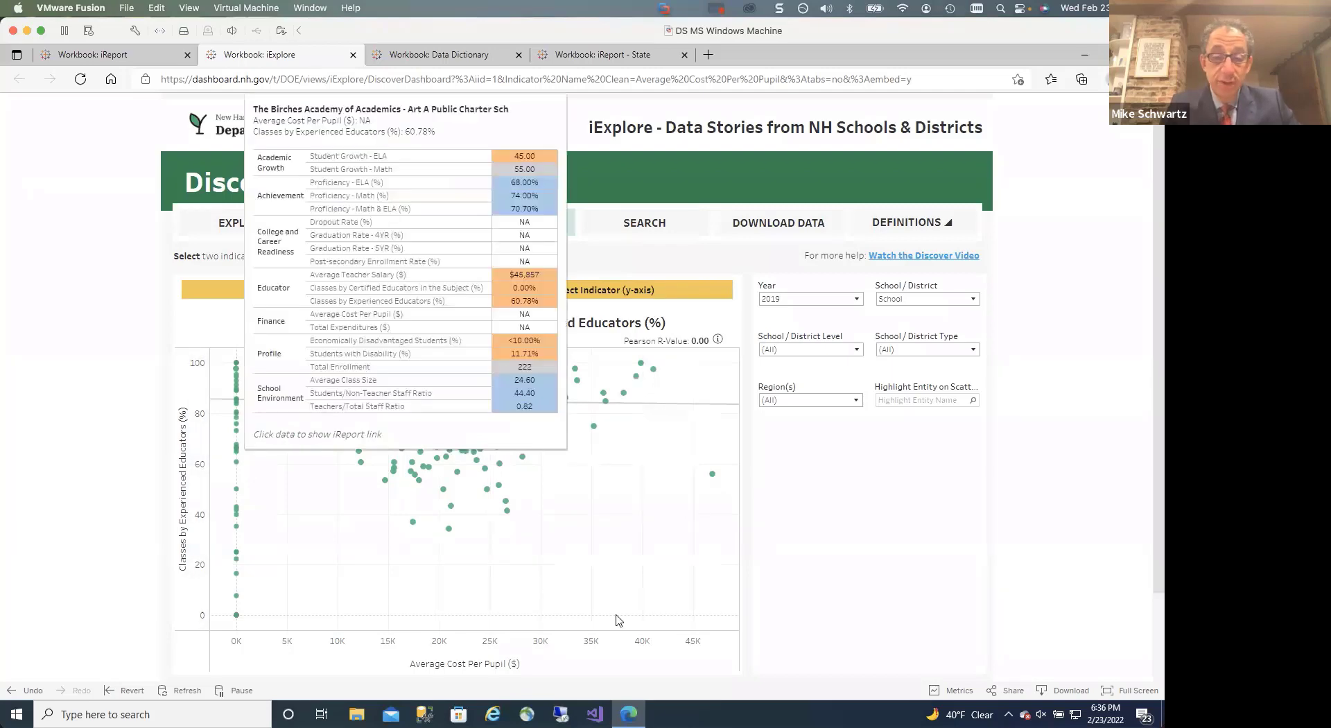
- View the indicator data download page, and switch to the iPlatform Workshop presentation in Chrome to show the Demo - Scenarios slide
left_click(777, 224)
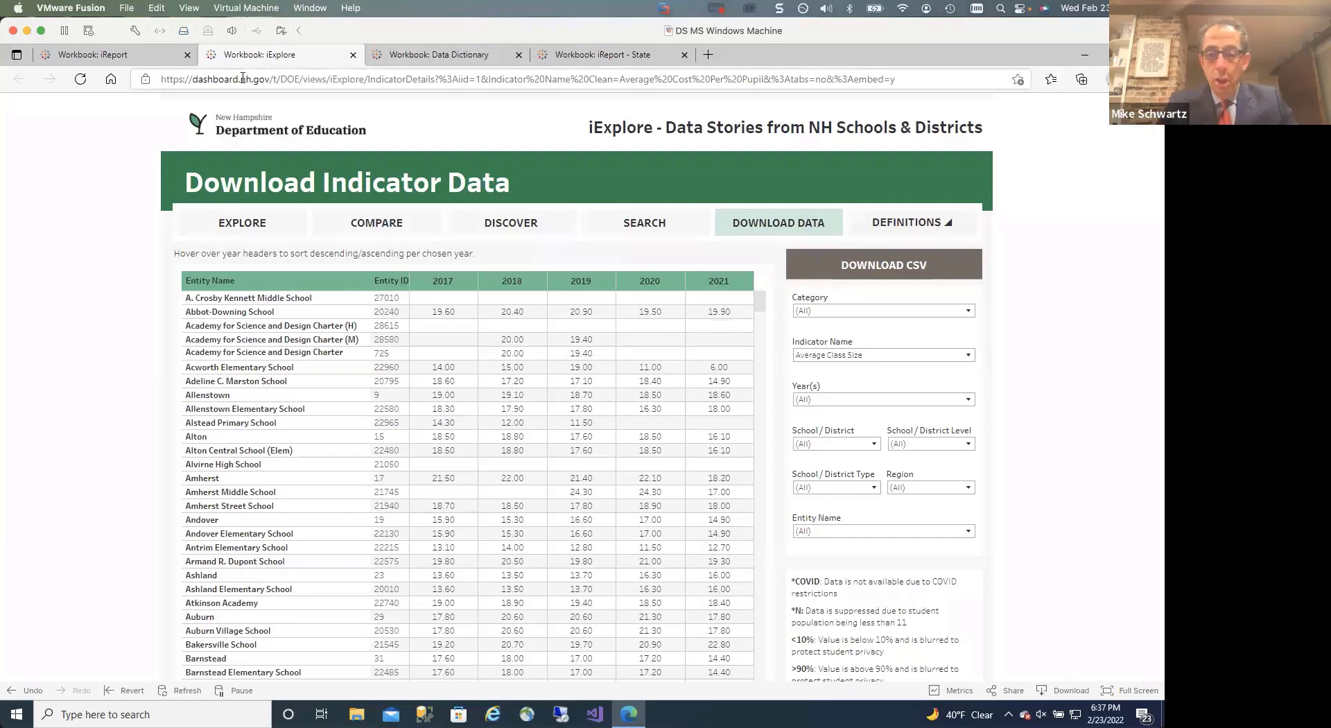
key("super+Tab")
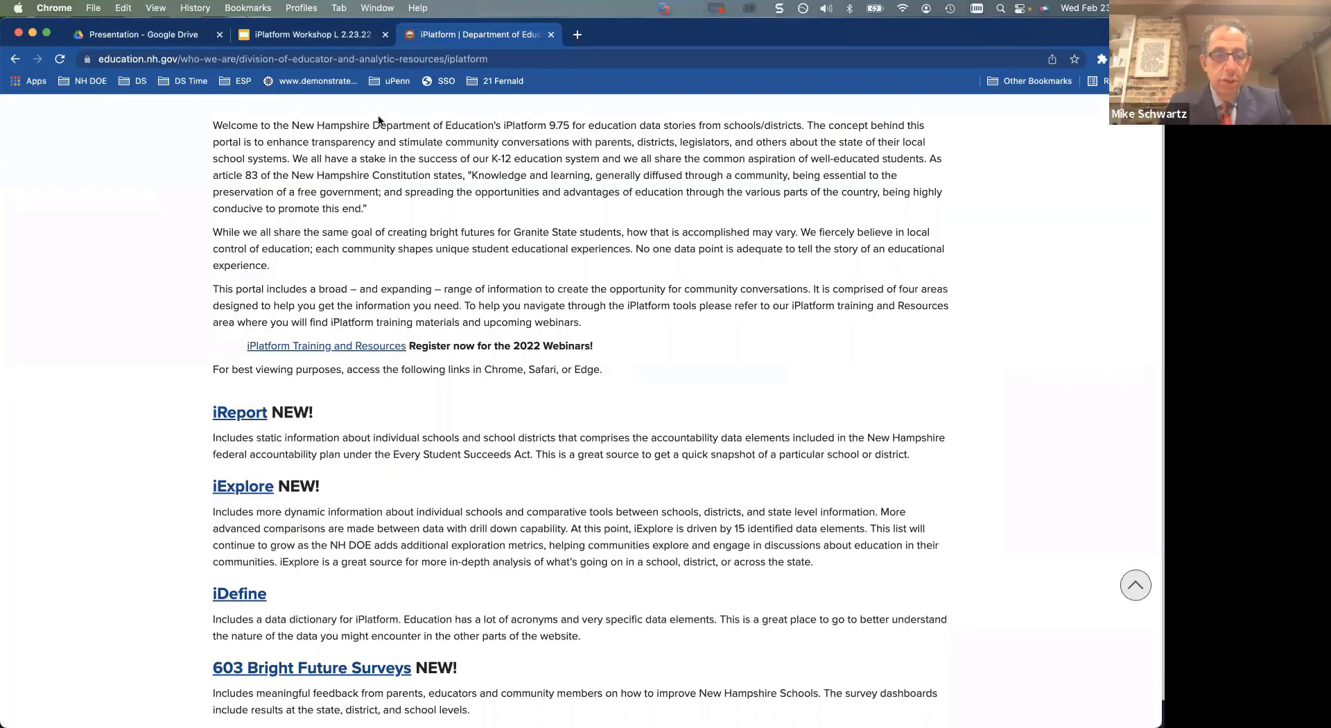
left_click(277, 38)
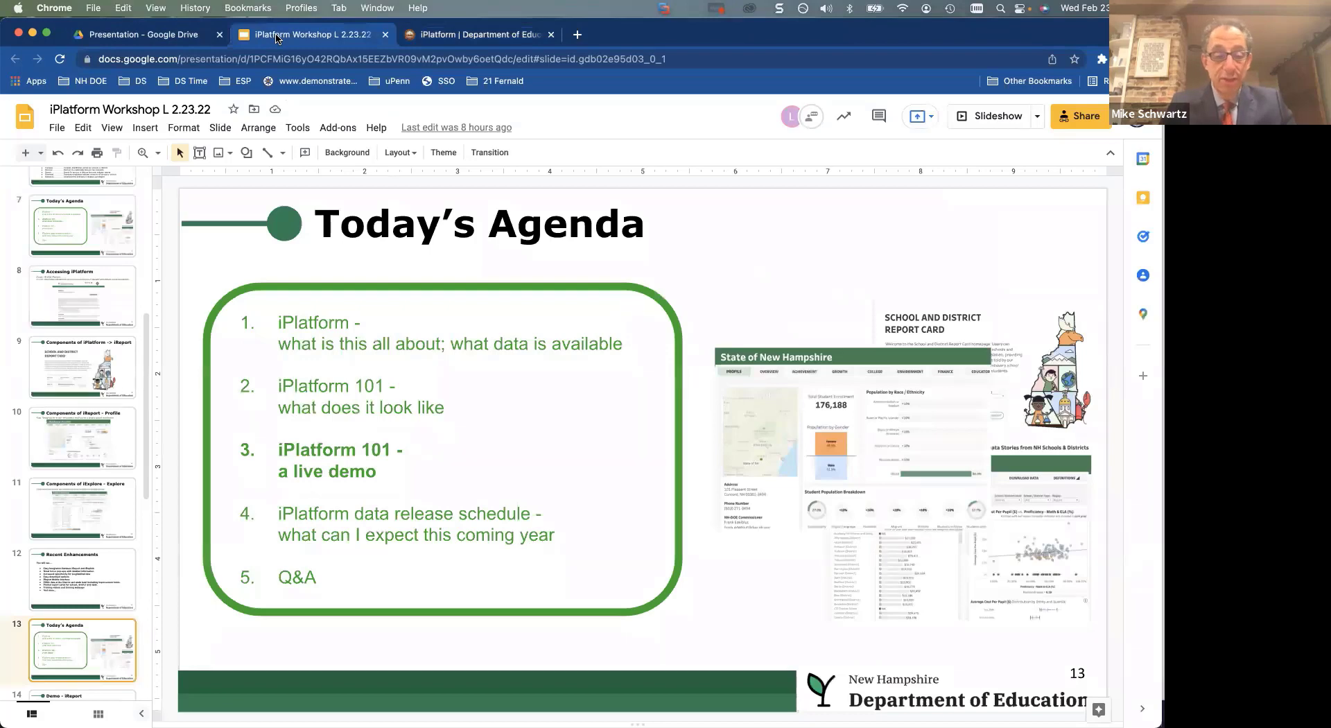
scroll(102, 476, "down", 3)
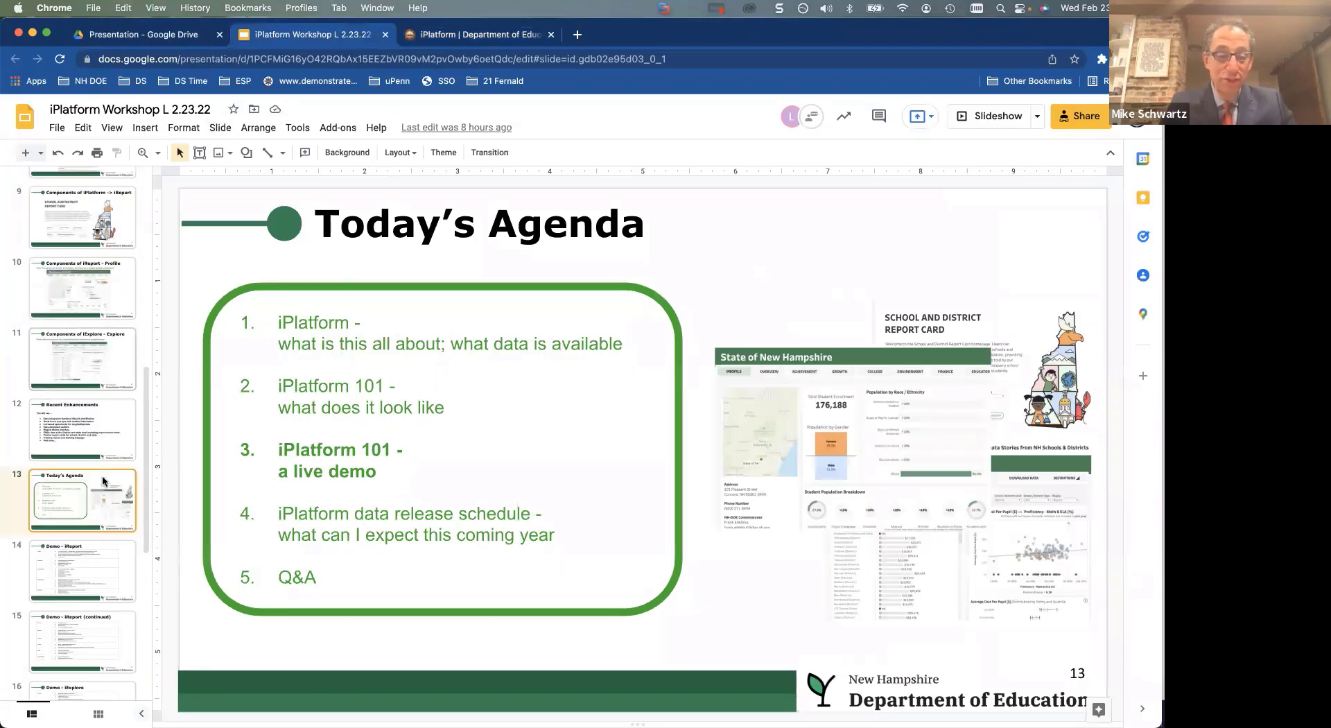
scroll(102, 479, "down", 5)
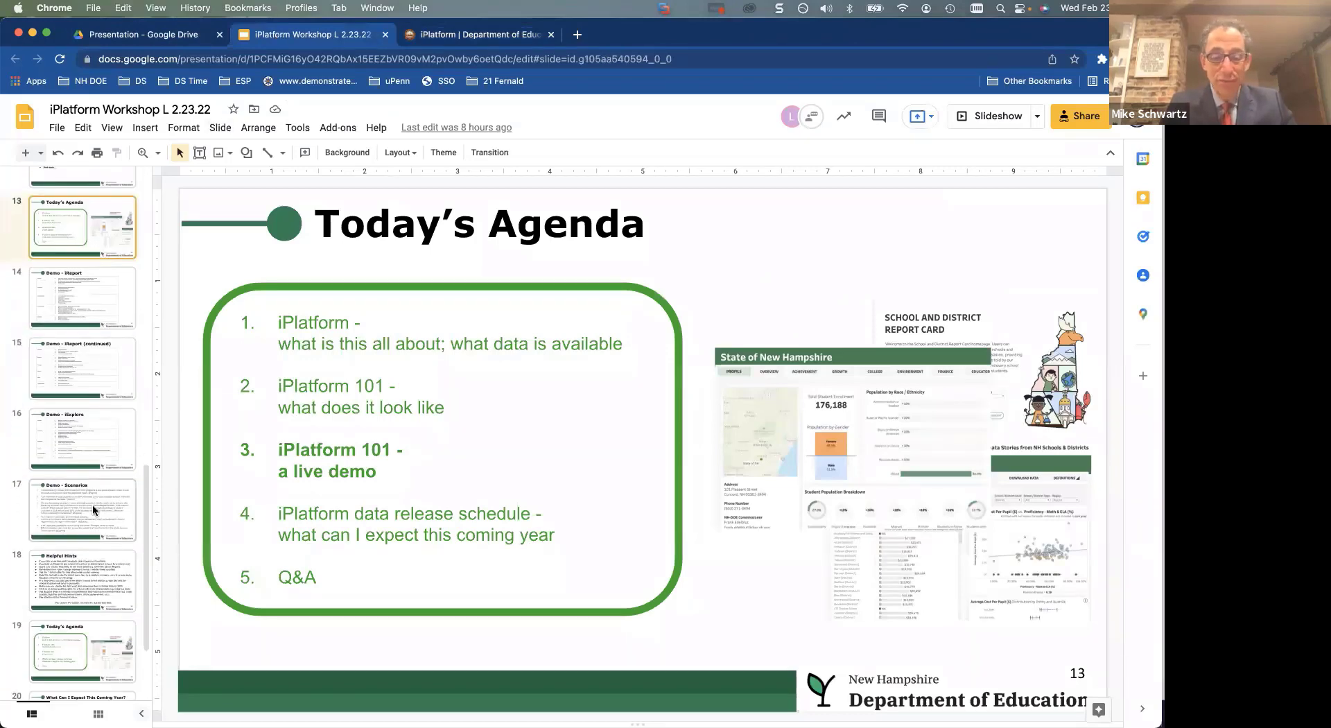
left_click(93, 510)
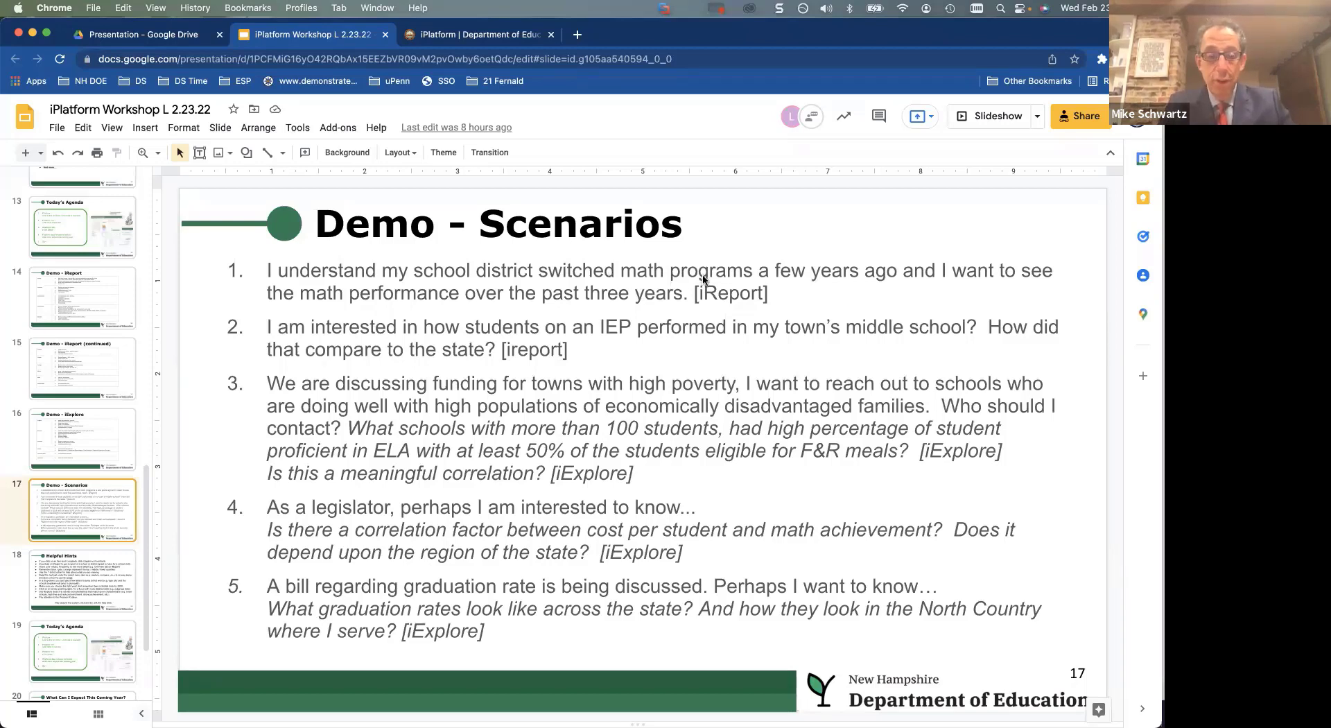
- Switch back to the iReport workbook in the Windows virtual machine and open the Portsmouth district's Achievement page
key("super+Tab")
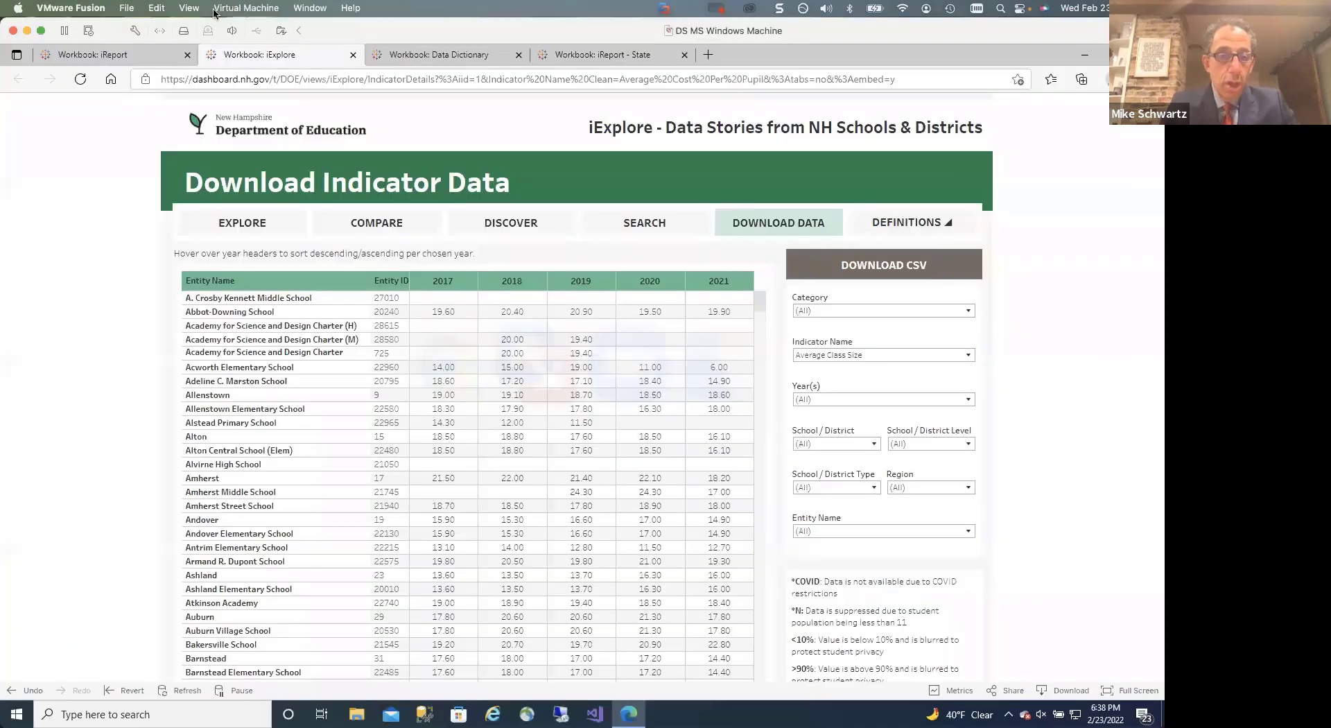
left_click(141, 59)
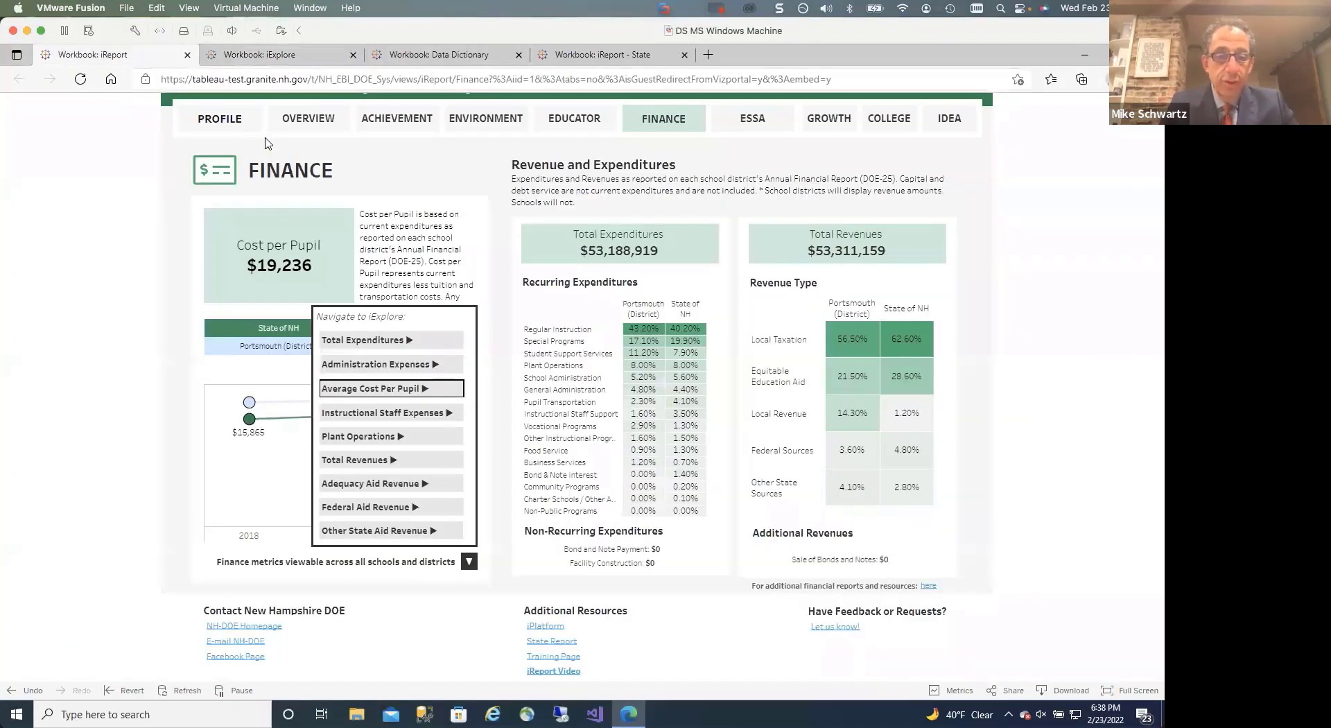
scroll(429, 239, "up", 2)
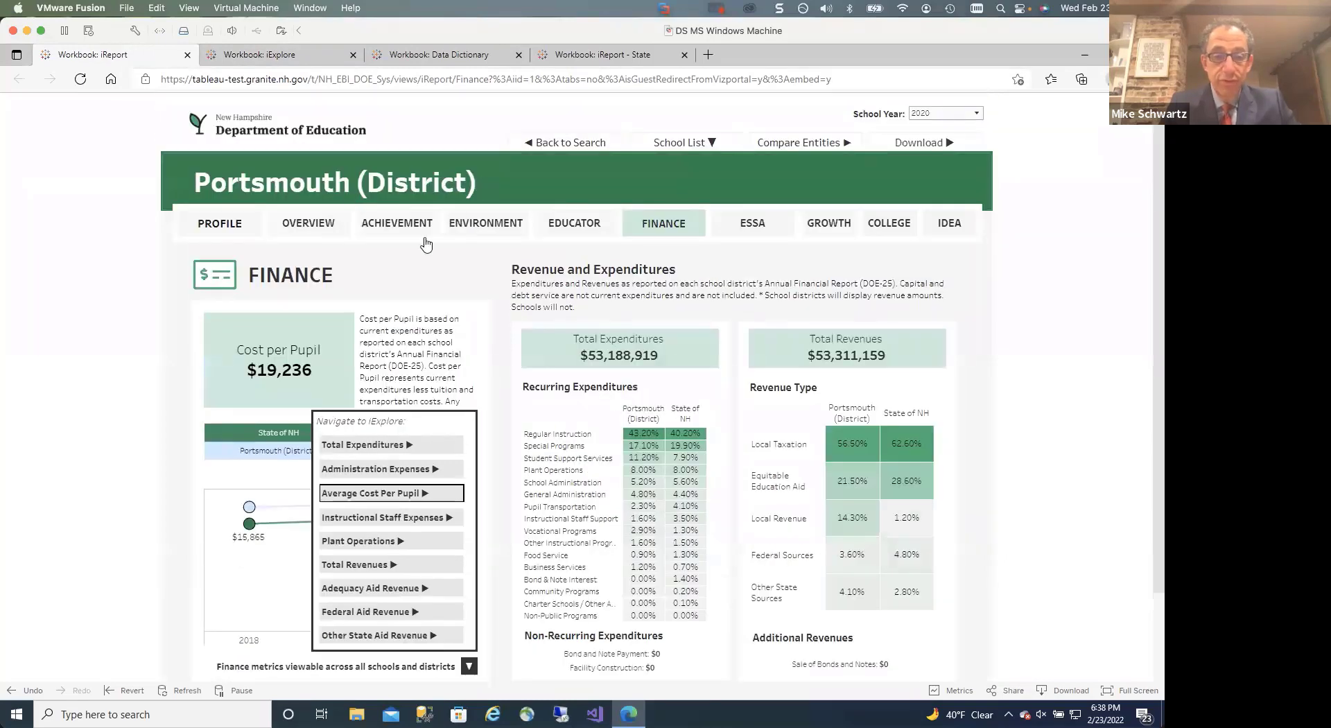
left_click(396, 225)
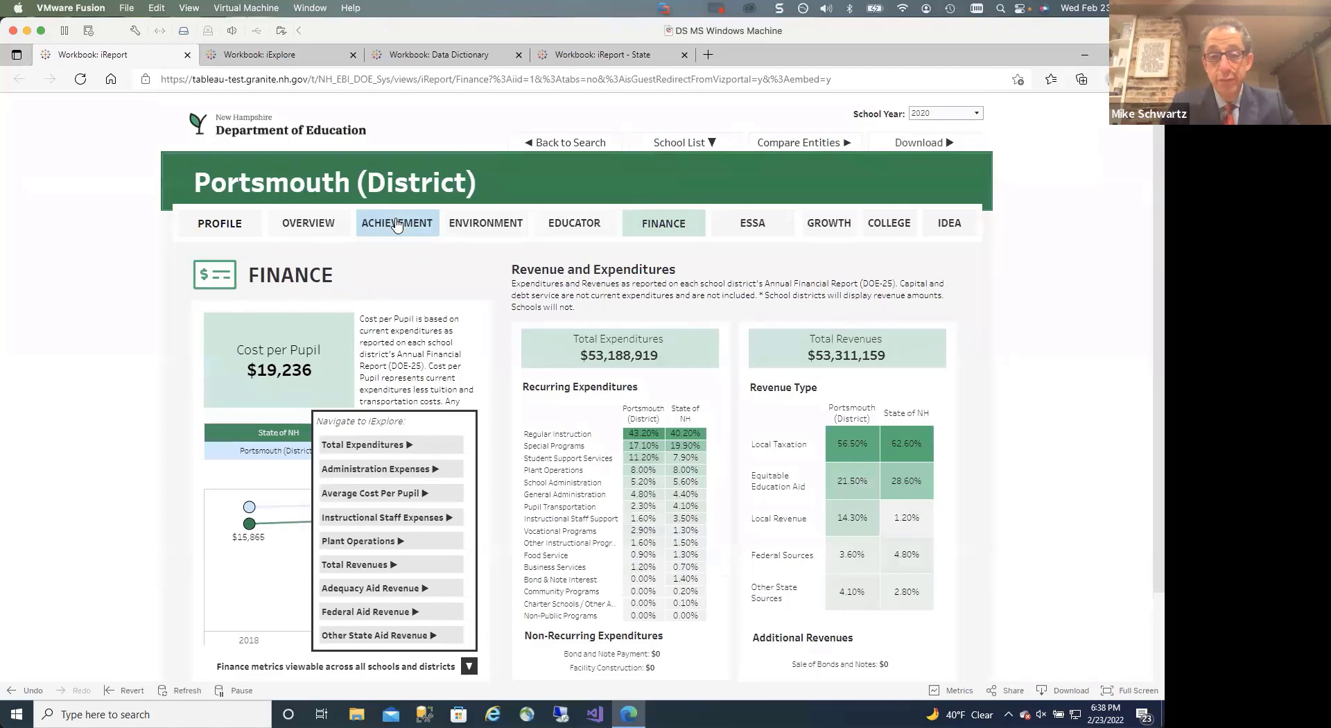
left_click(396, 225)
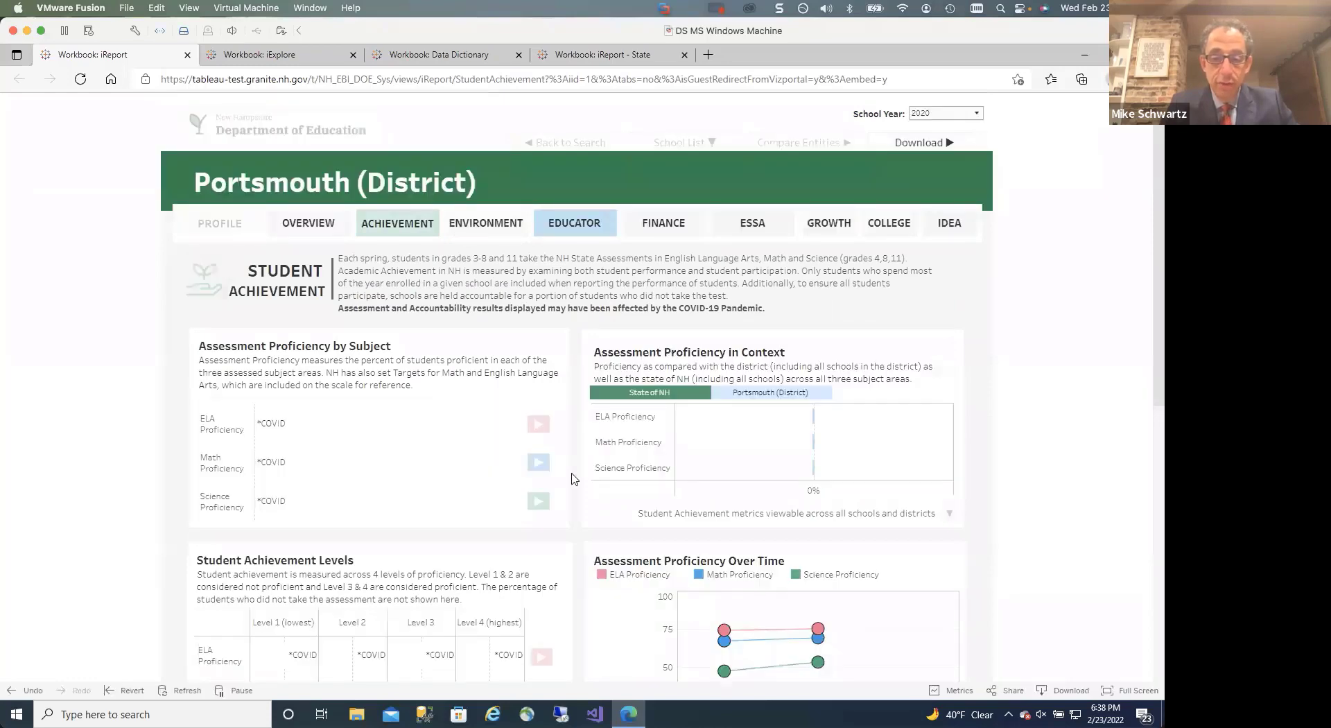
- Examine the district's math and science results in the Assessment Proficiency Over Time chart
scroll(572, 478, "down", 4)
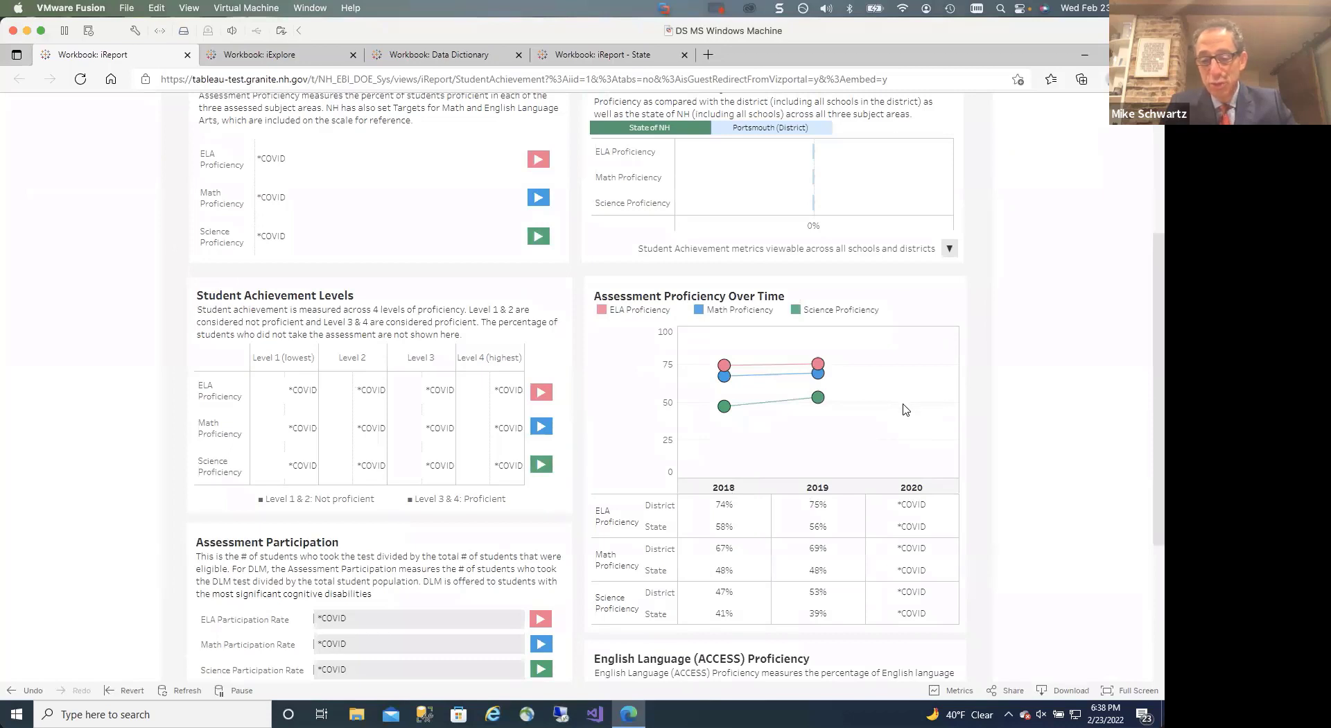
mouse_move(723, 405)
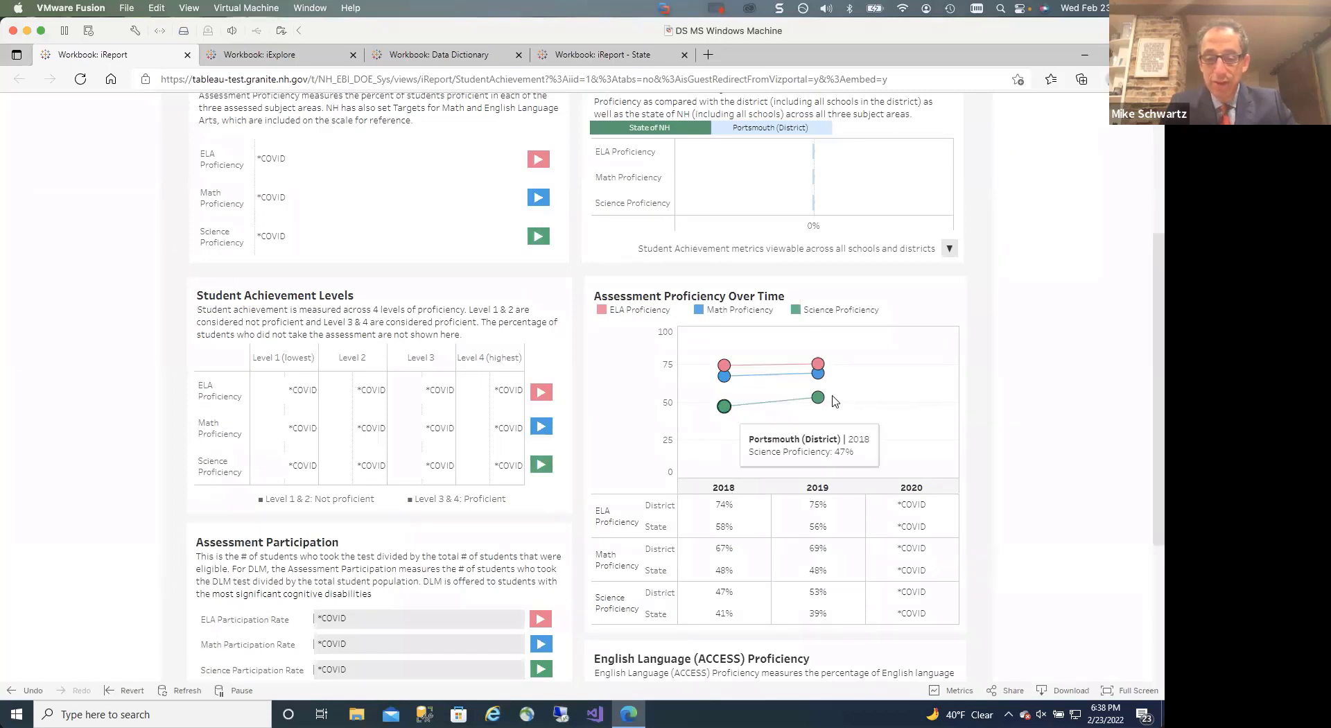
mouse_move(818, 375)
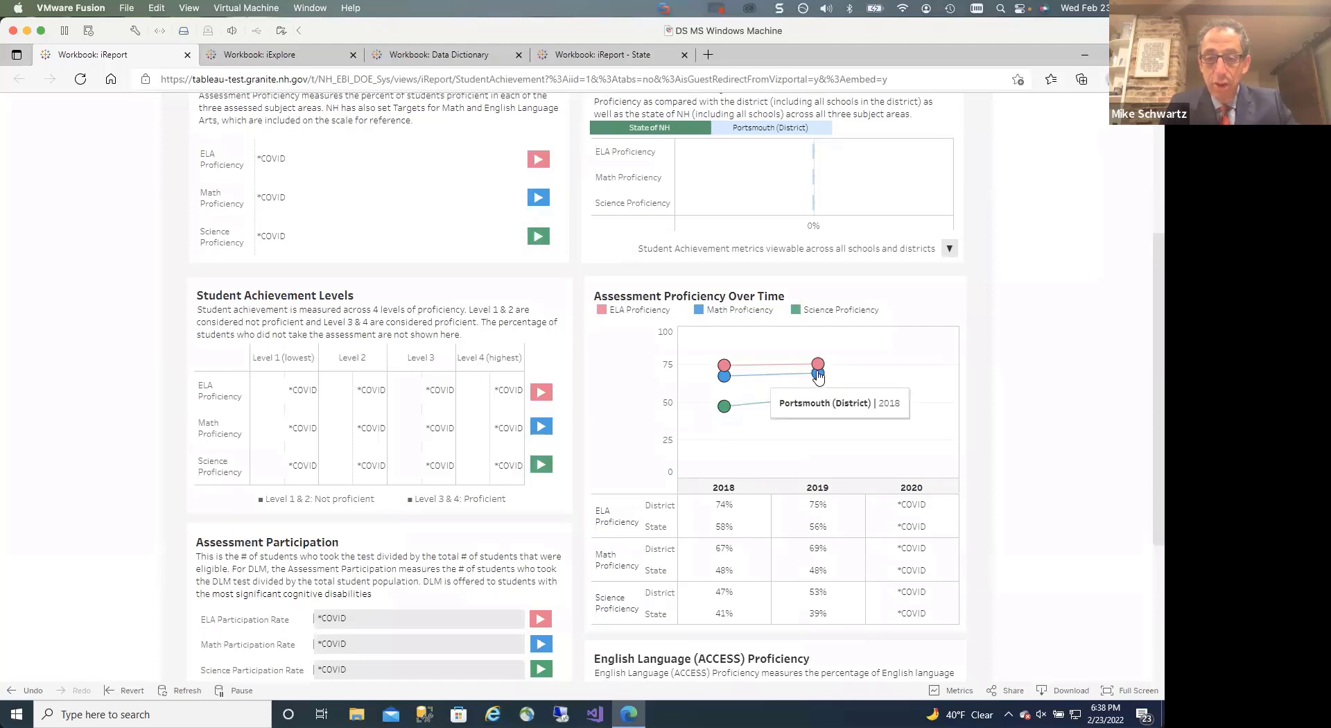
scroll(818, 375, "up", 4)
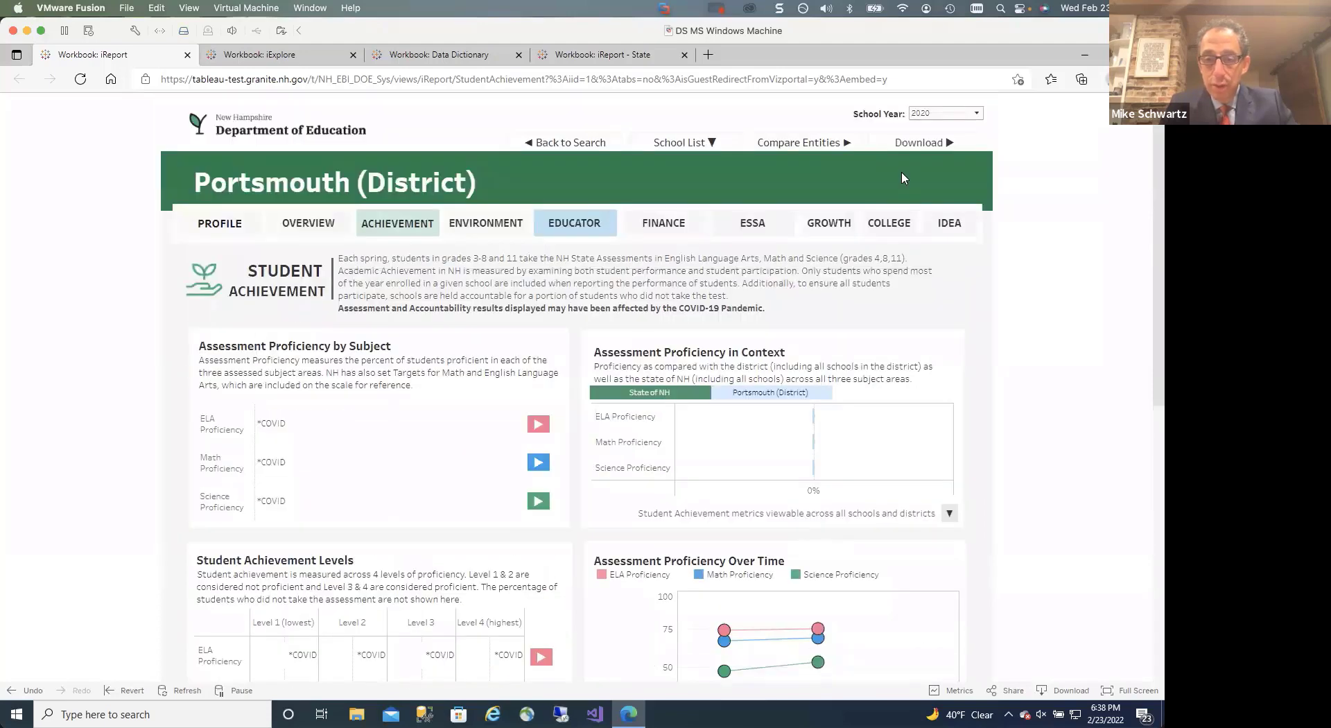
- Set the school year to 2021 and compare Portsmouth's math proficiency for 2019 and 2021 in the Assessment Proficiency Over Time chart
left_click(949, 113)
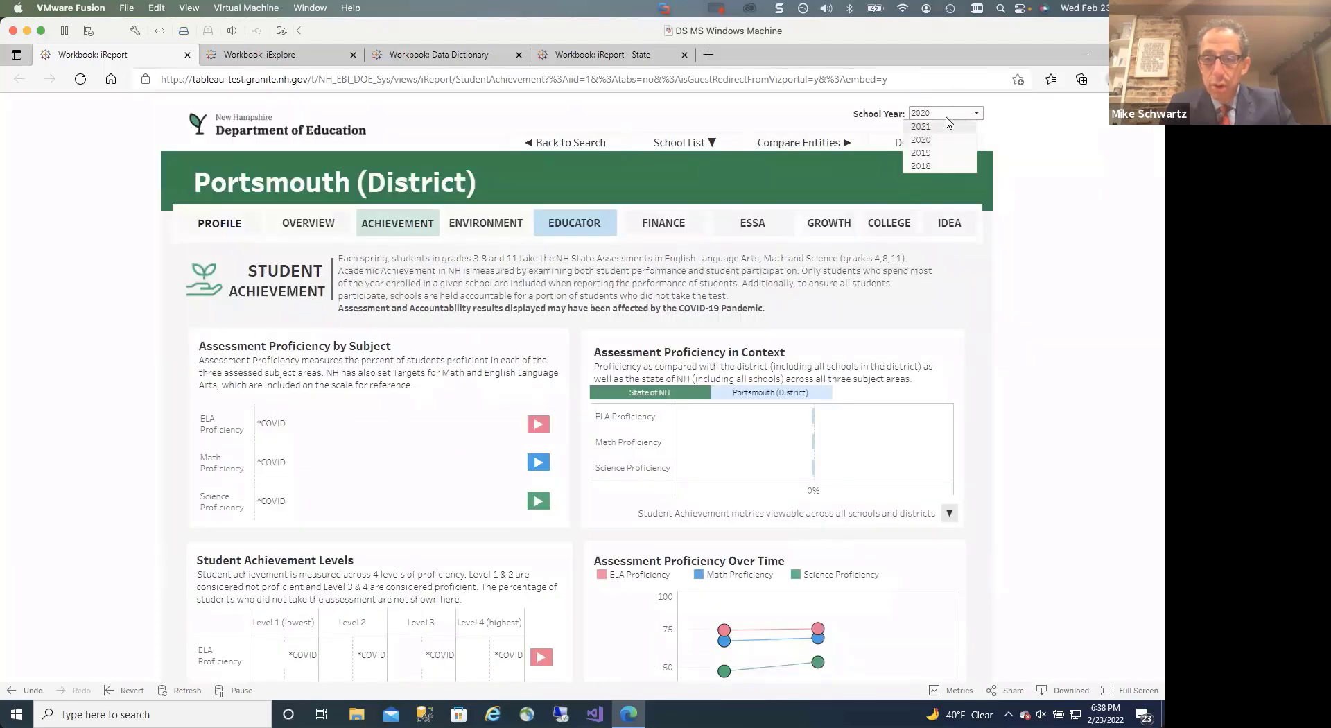
left_click(948, 128)
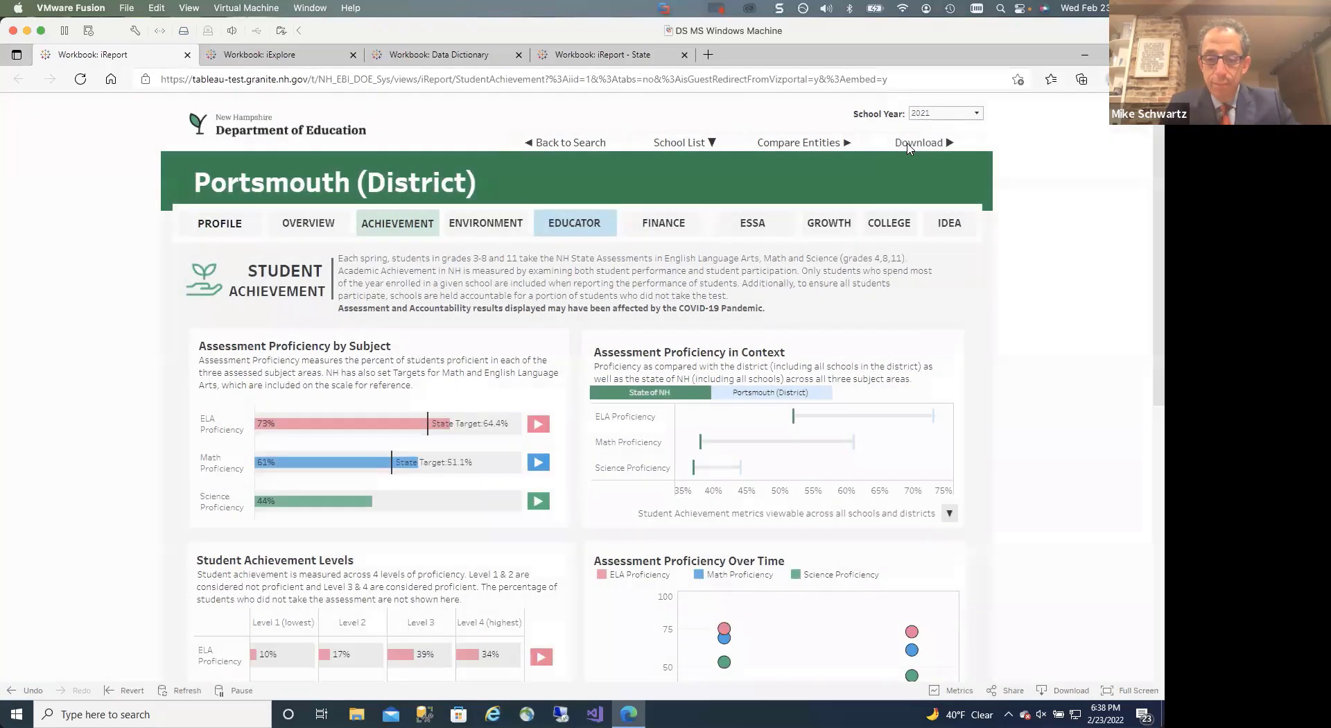
scroll(908, 144, "down", 5)
scroll(908, 149, "down", 5)
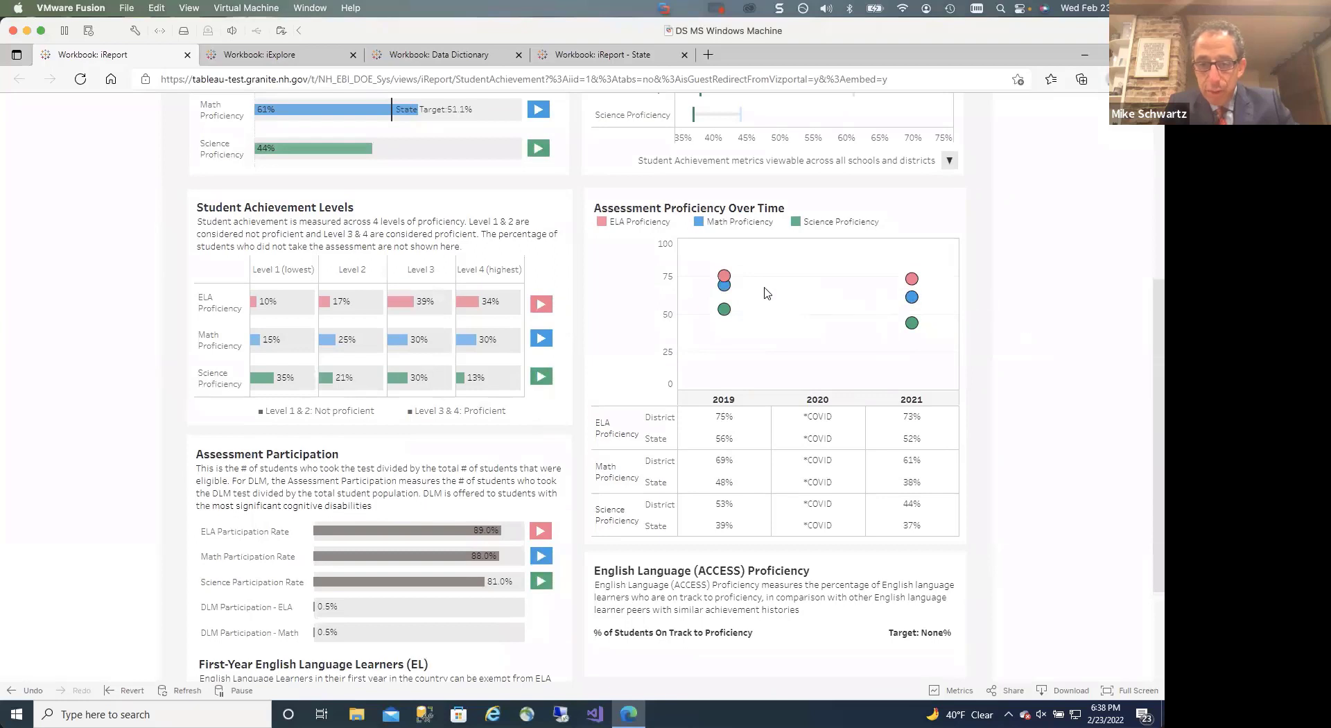
mouse_move(723, 285)
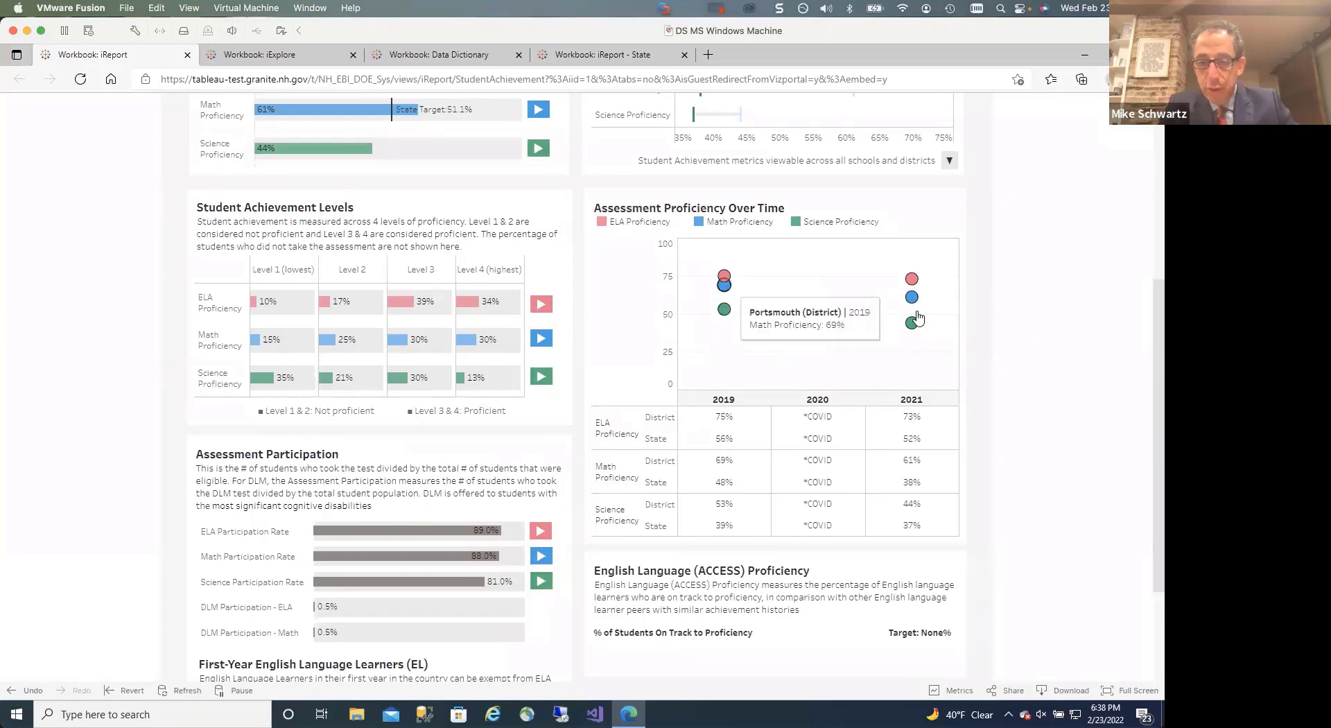
mouse_move(912, 298)
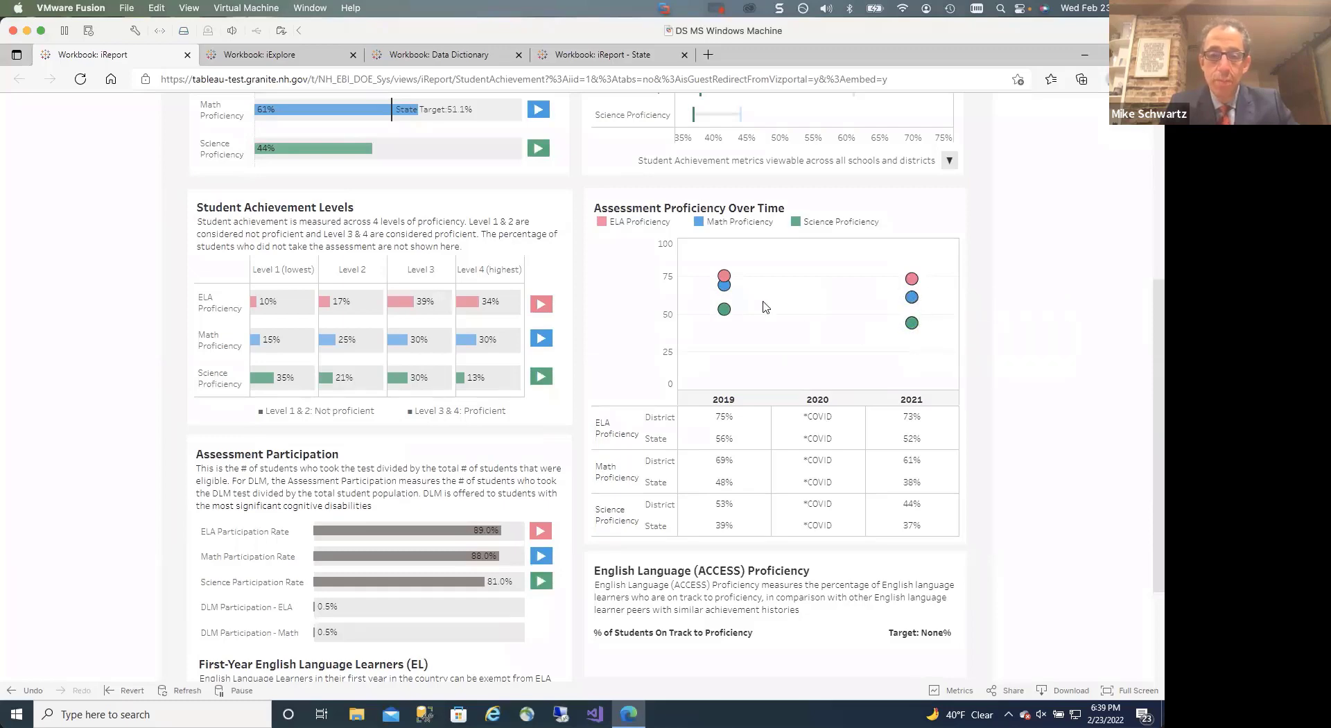
scroll(774, 342, "up", 1)
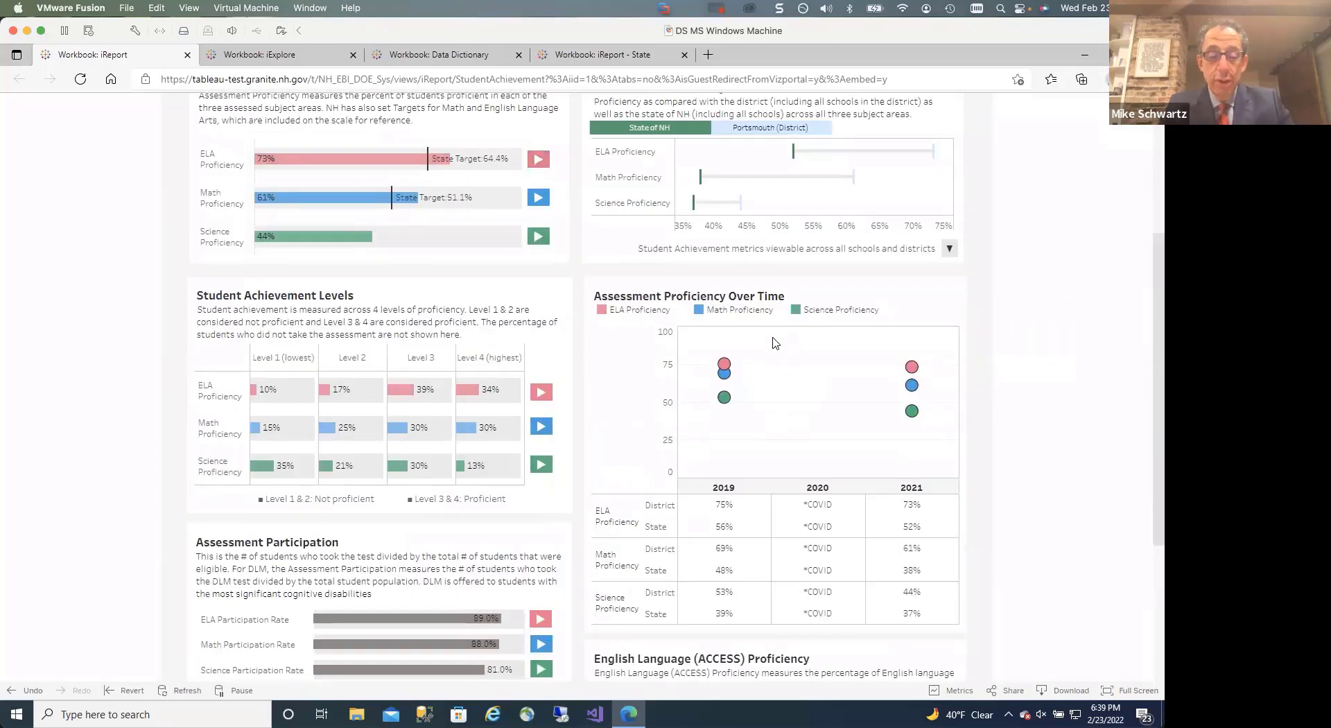
- Switch to Chrome to read the IEP scenario on the Demo - Scenarios slide, and return to Portsmouth's Achievement page in the Windows virtual machine
key("super+Tab")
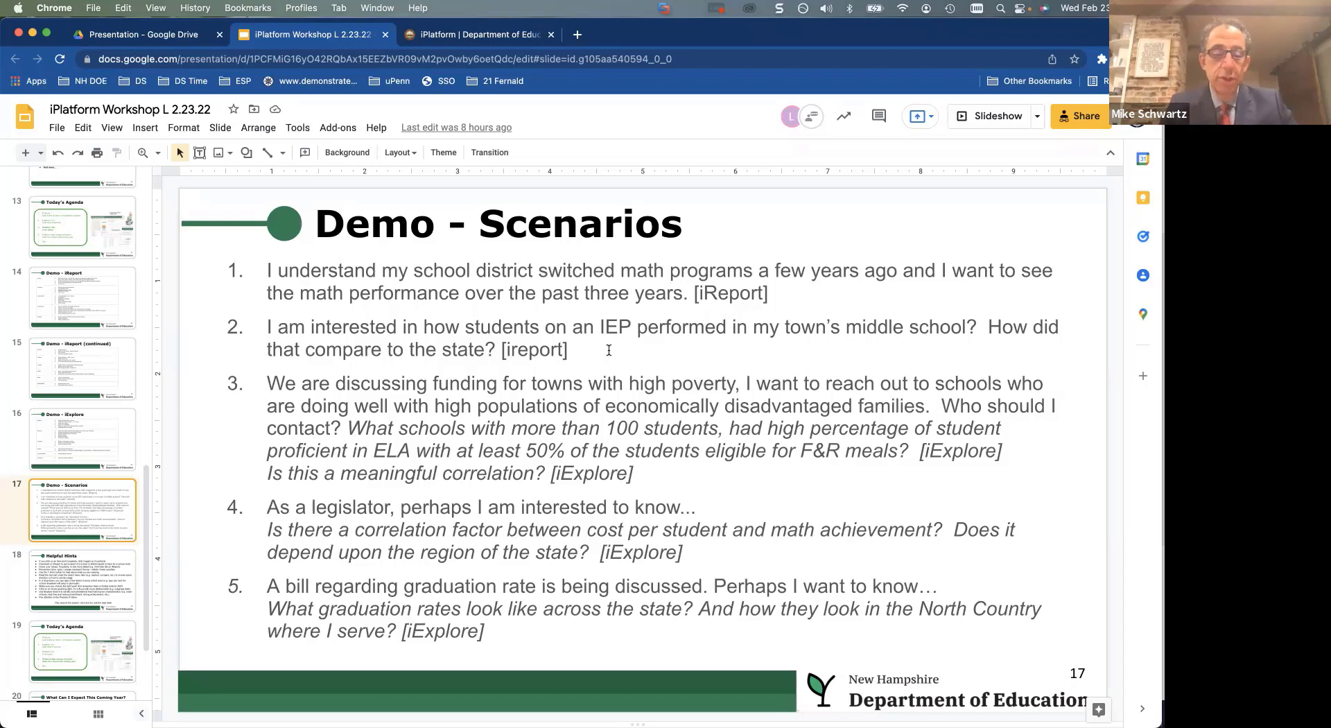
key("super+Tab")
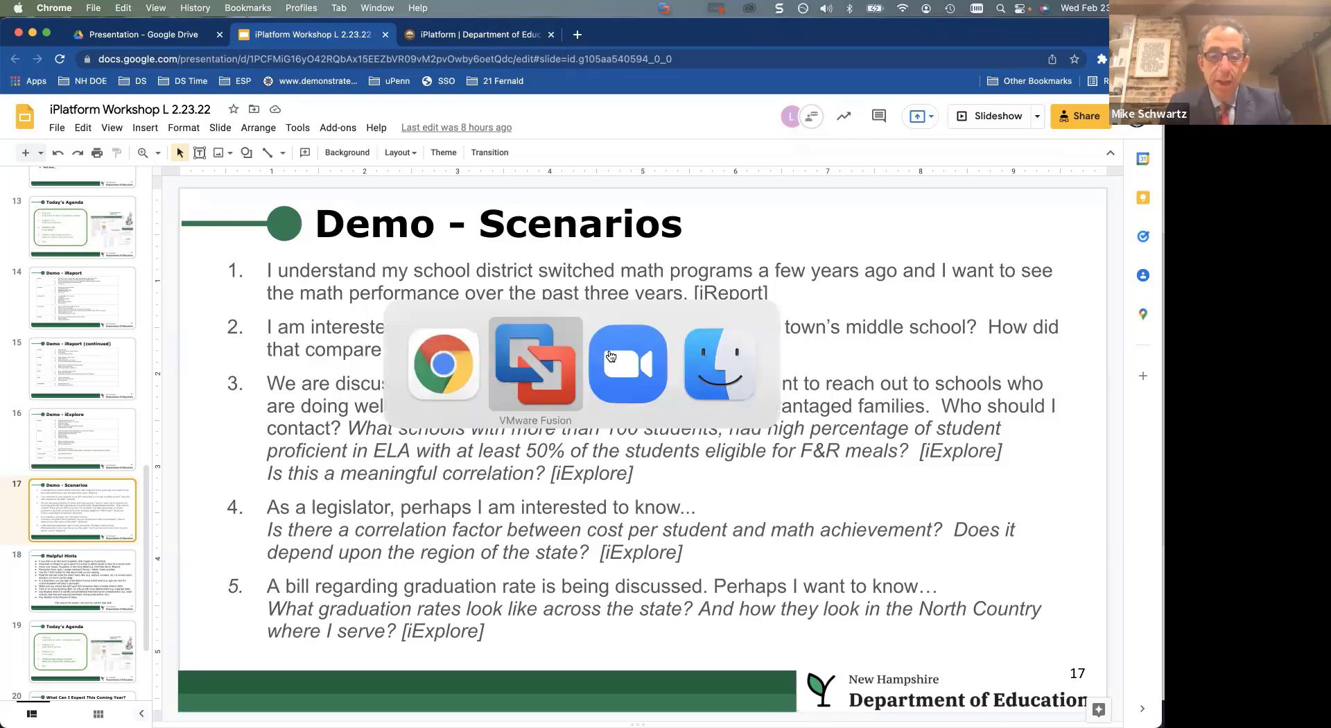
left_click(424, 371)
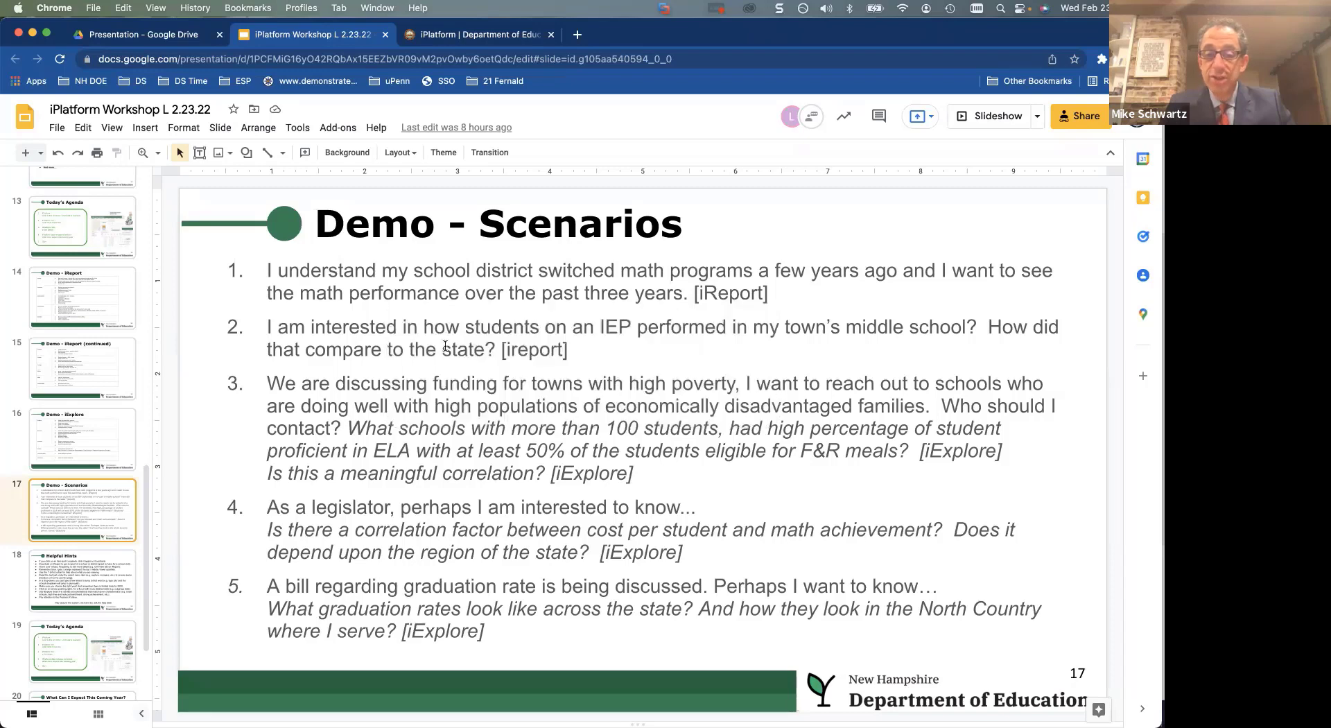
key("super+Tab")
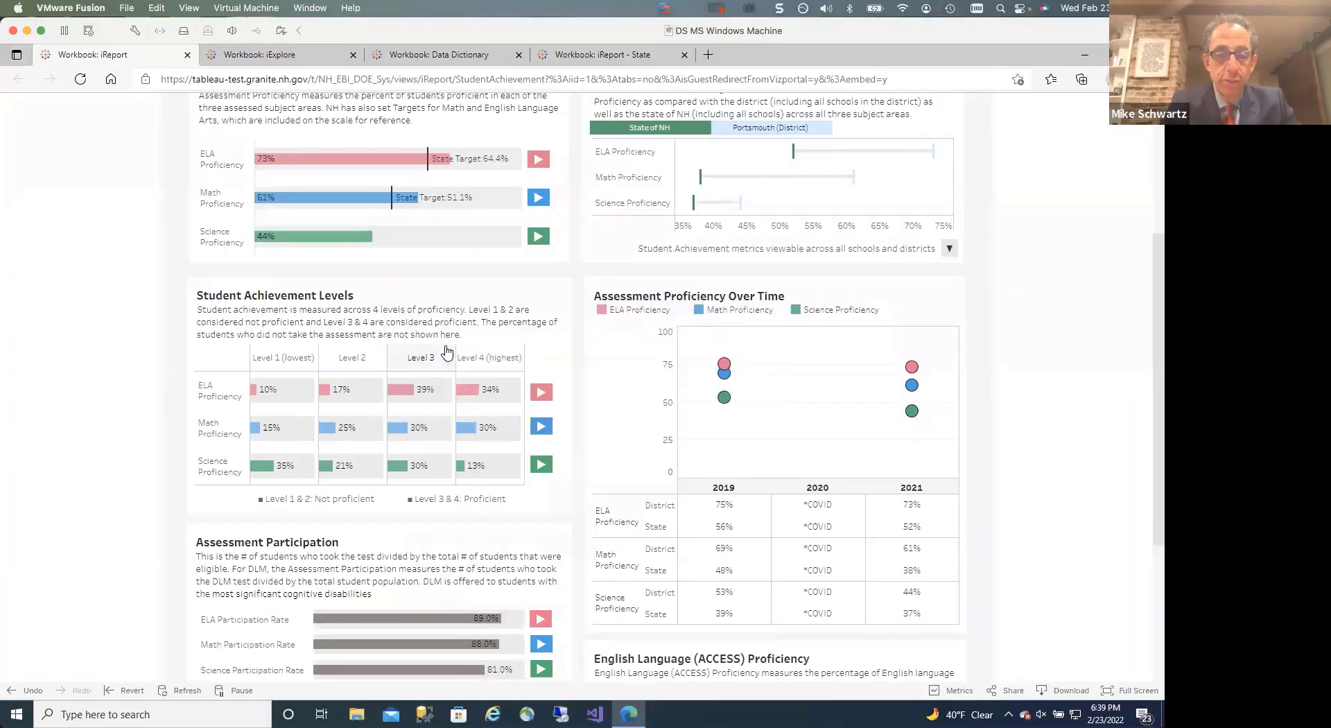
scroll(447, 353, "up", 3)
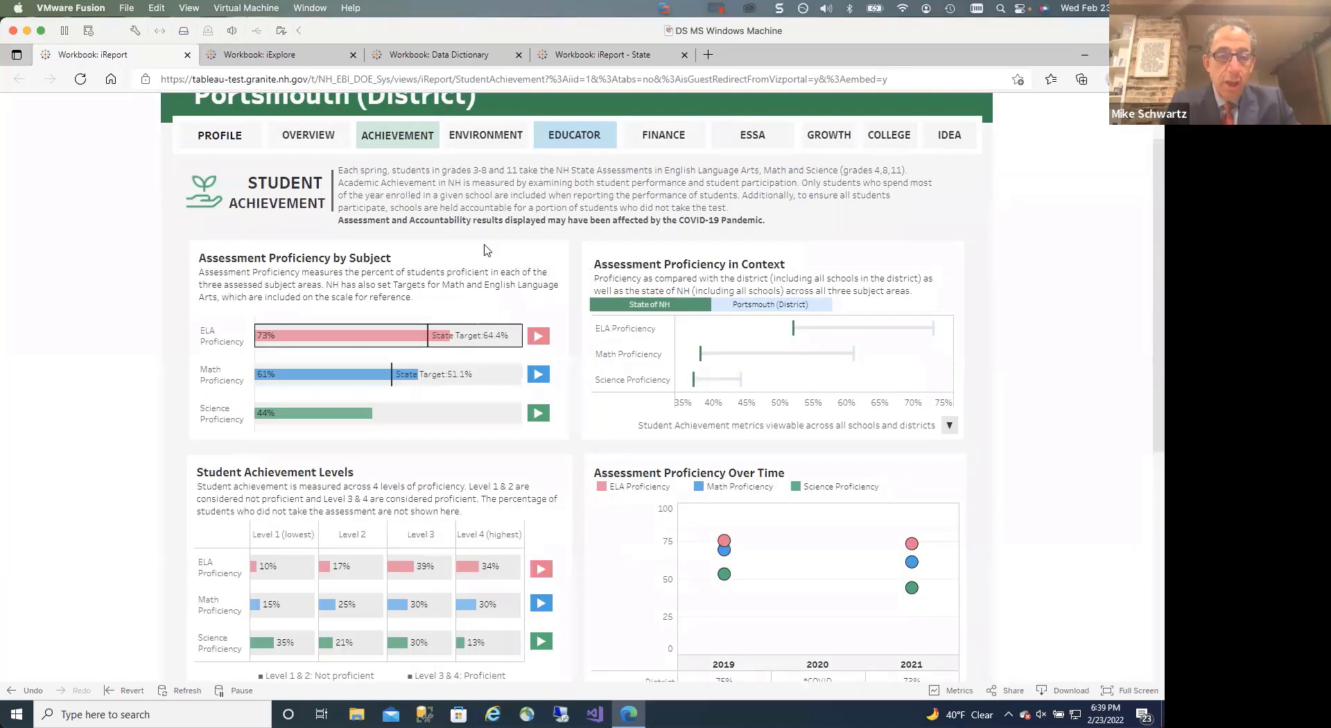
scroll(470, 243, "up", 2)
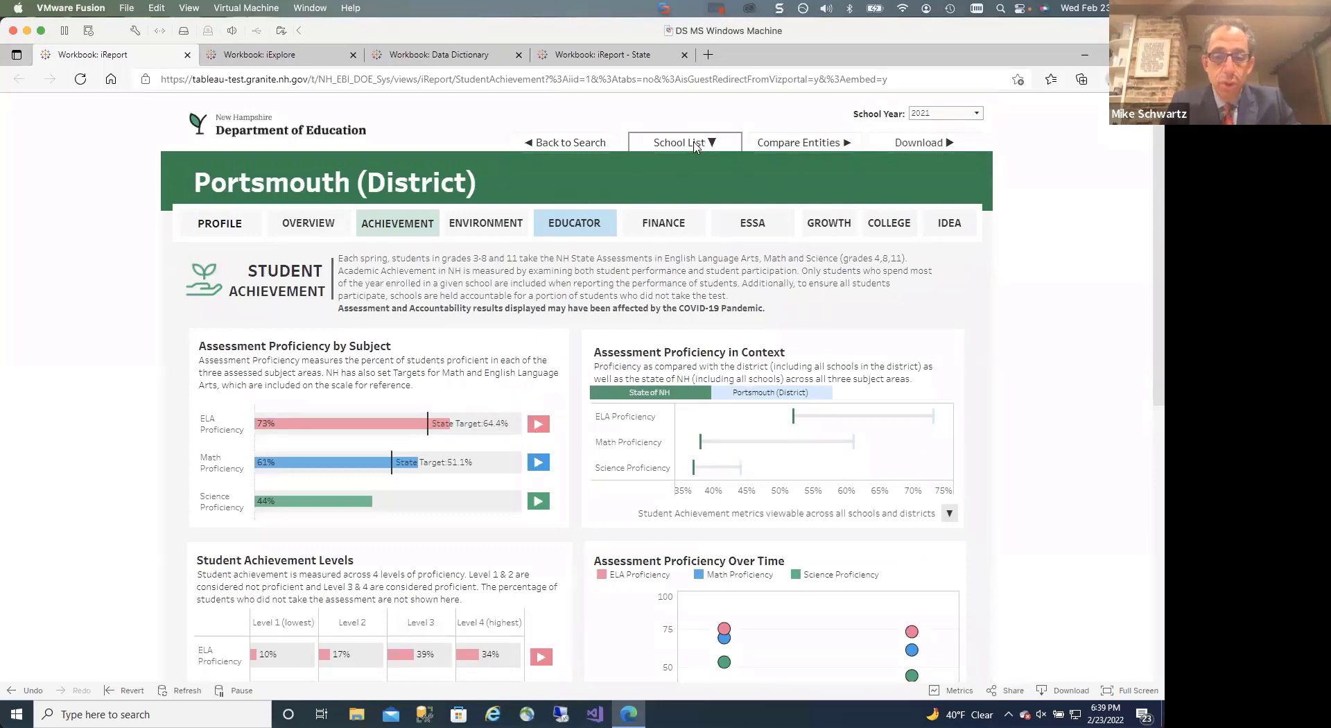
- View Portsmouth's ELA and math proficiency by subgroup, check Students with Disabilities in each, and close the breakdowns
left_click(538, 424)
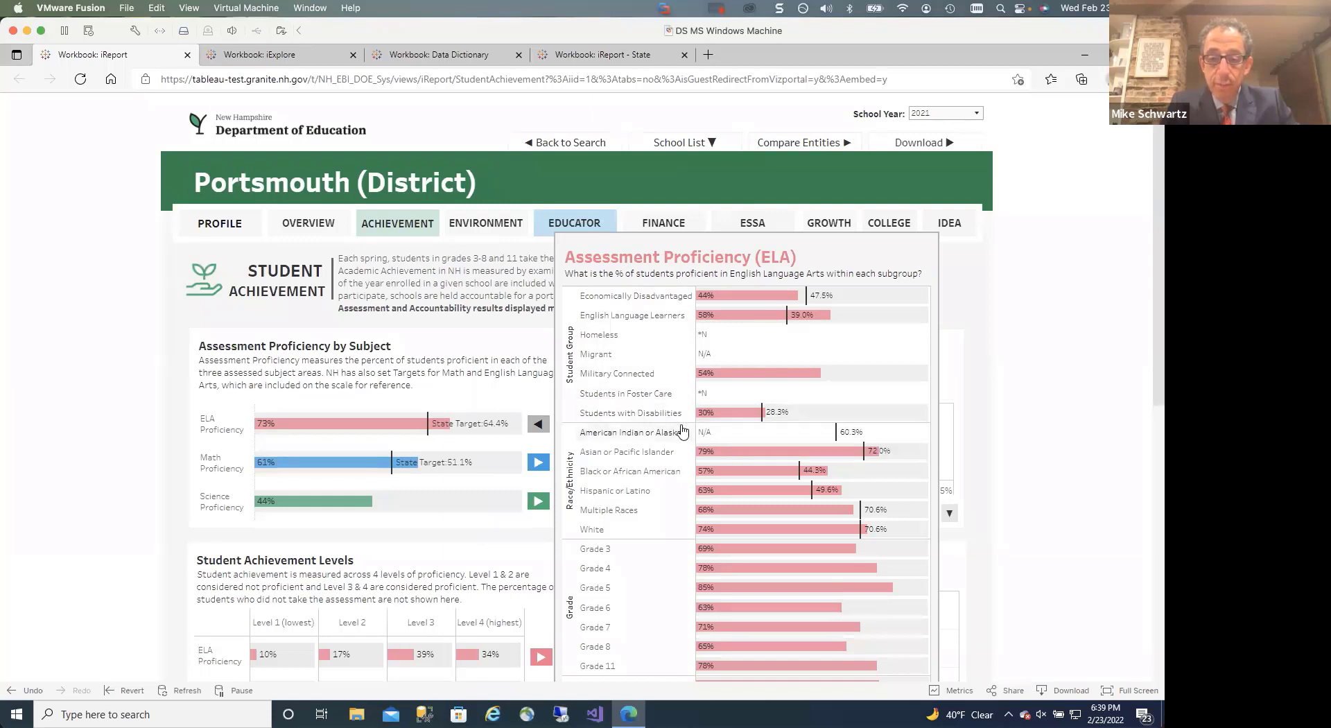
left_click(538, 424)
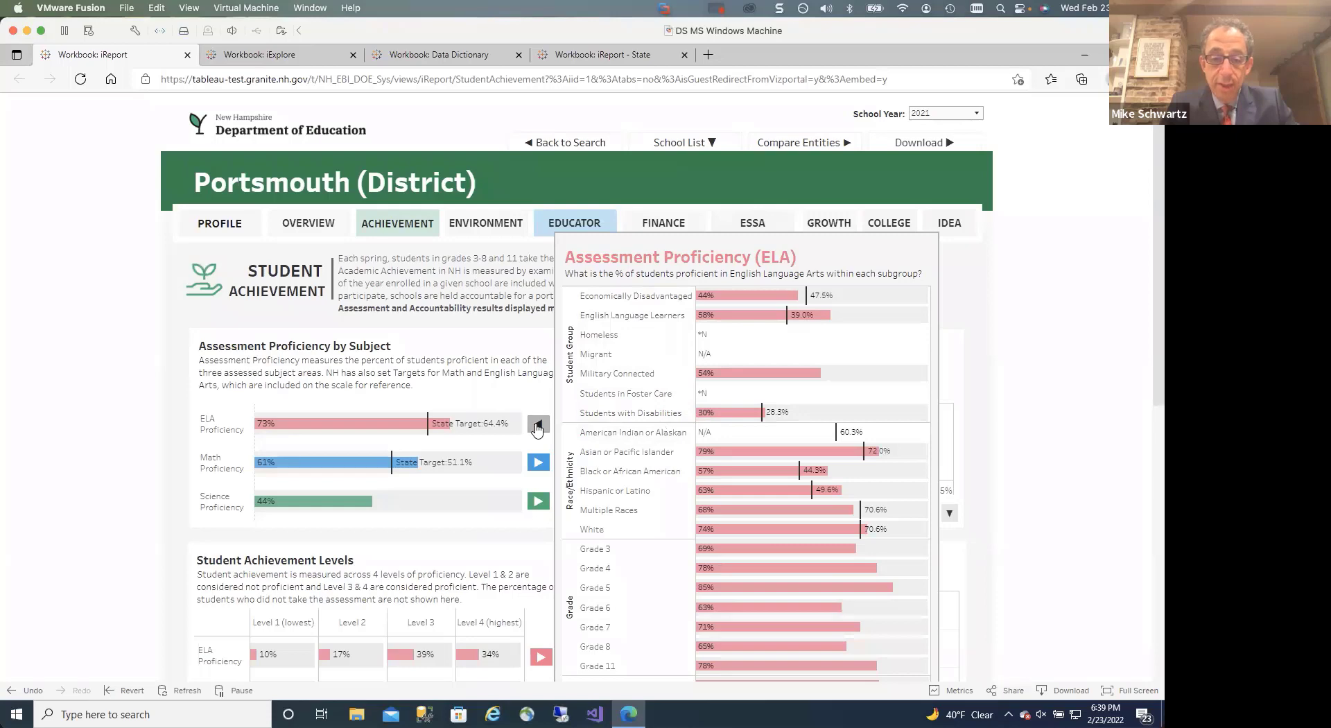
left_click(538, 463)
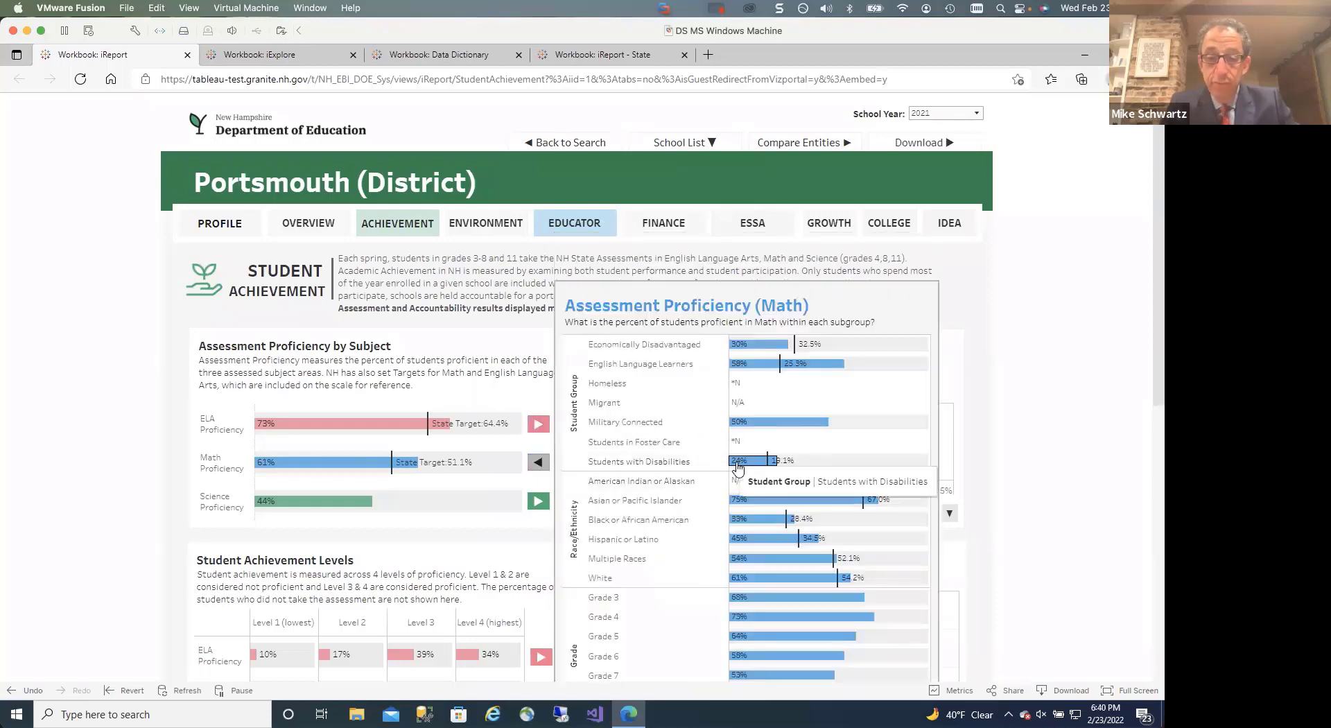
left_click(539, 463)
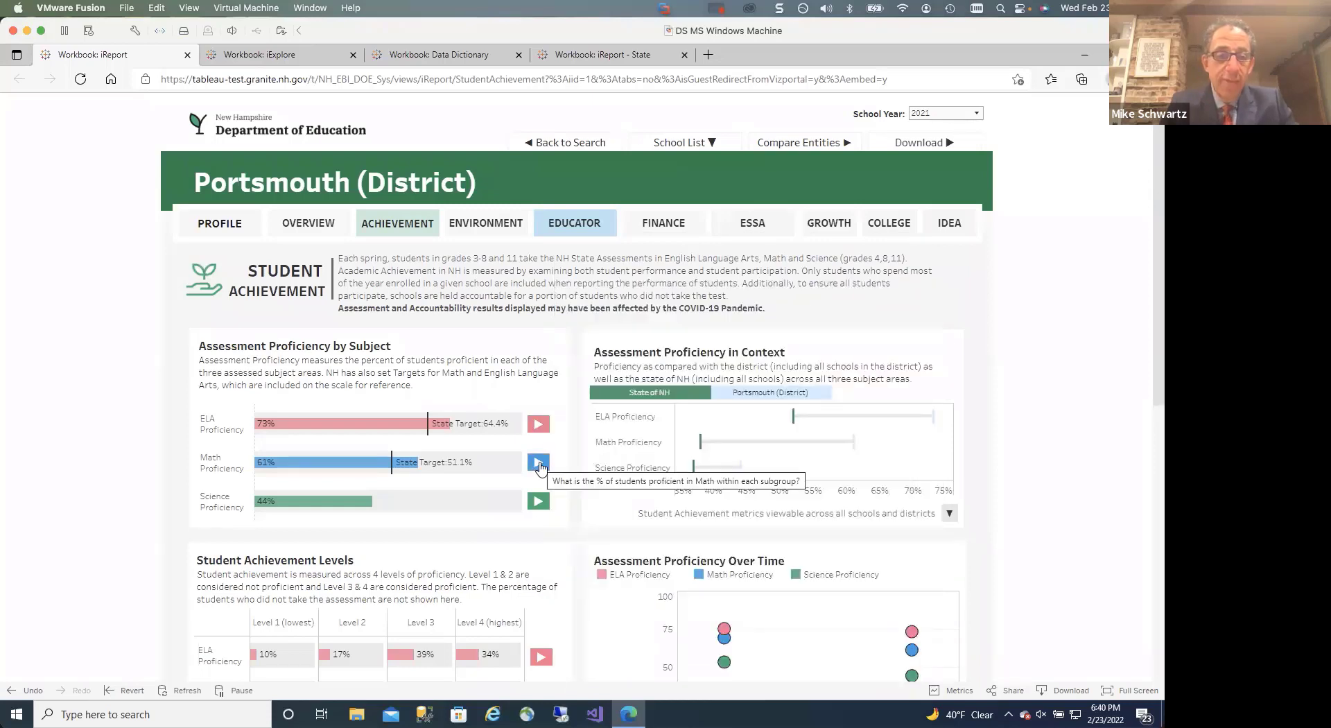
- Open the State Report from the page's additional resources and show the State of New Hampshire's Achievement page
scroll(540, 470, "down", 8)
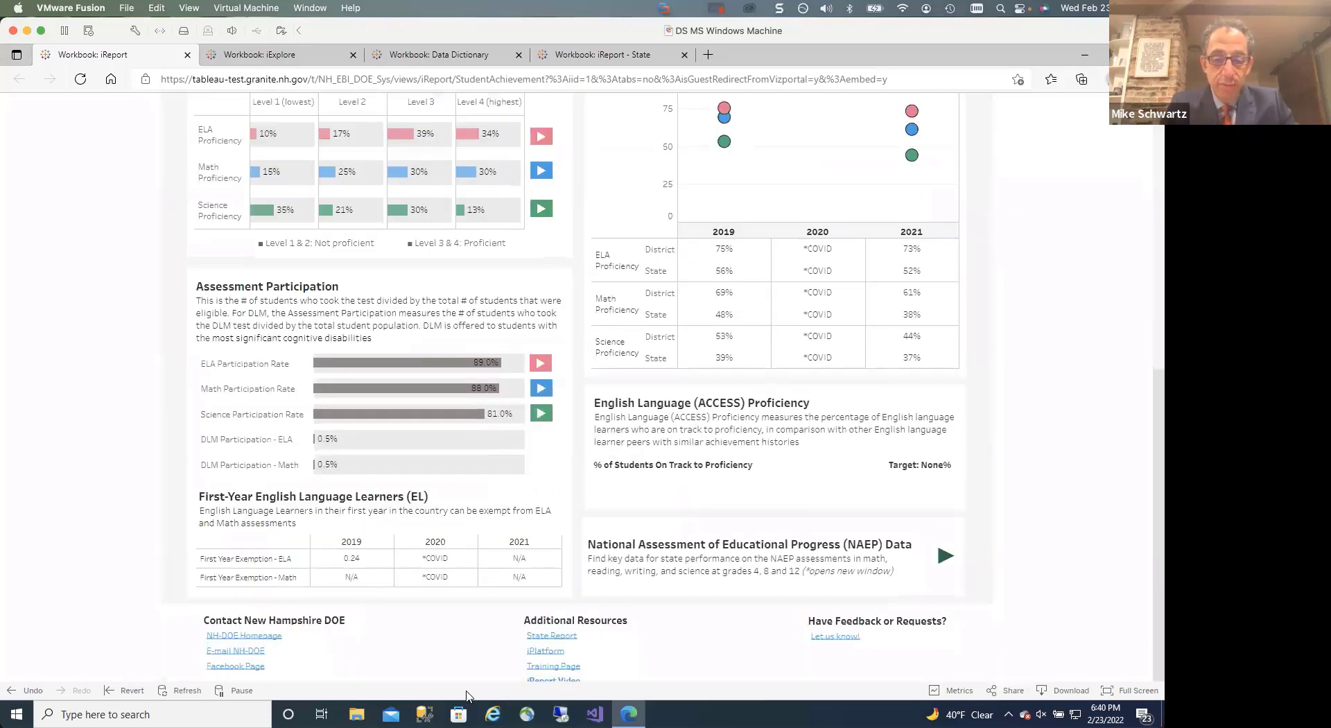
left_click(547, 637)
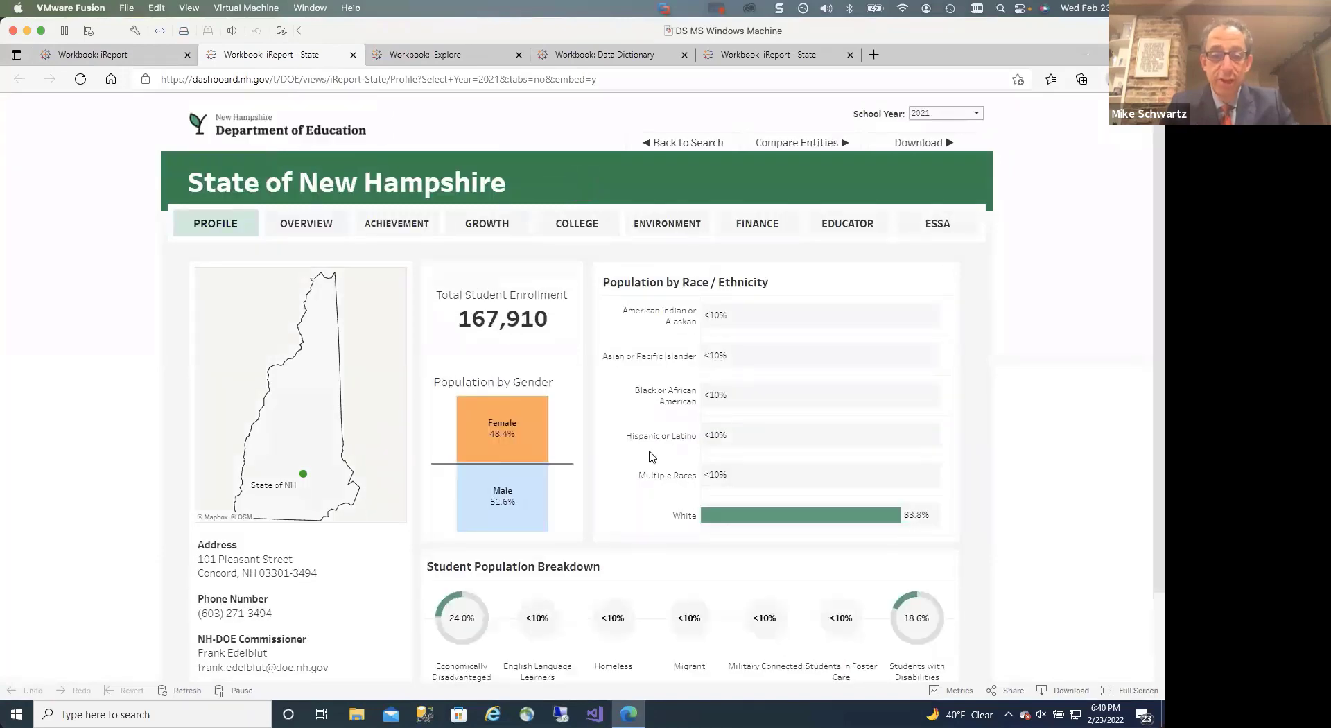
left_click(390, 233)
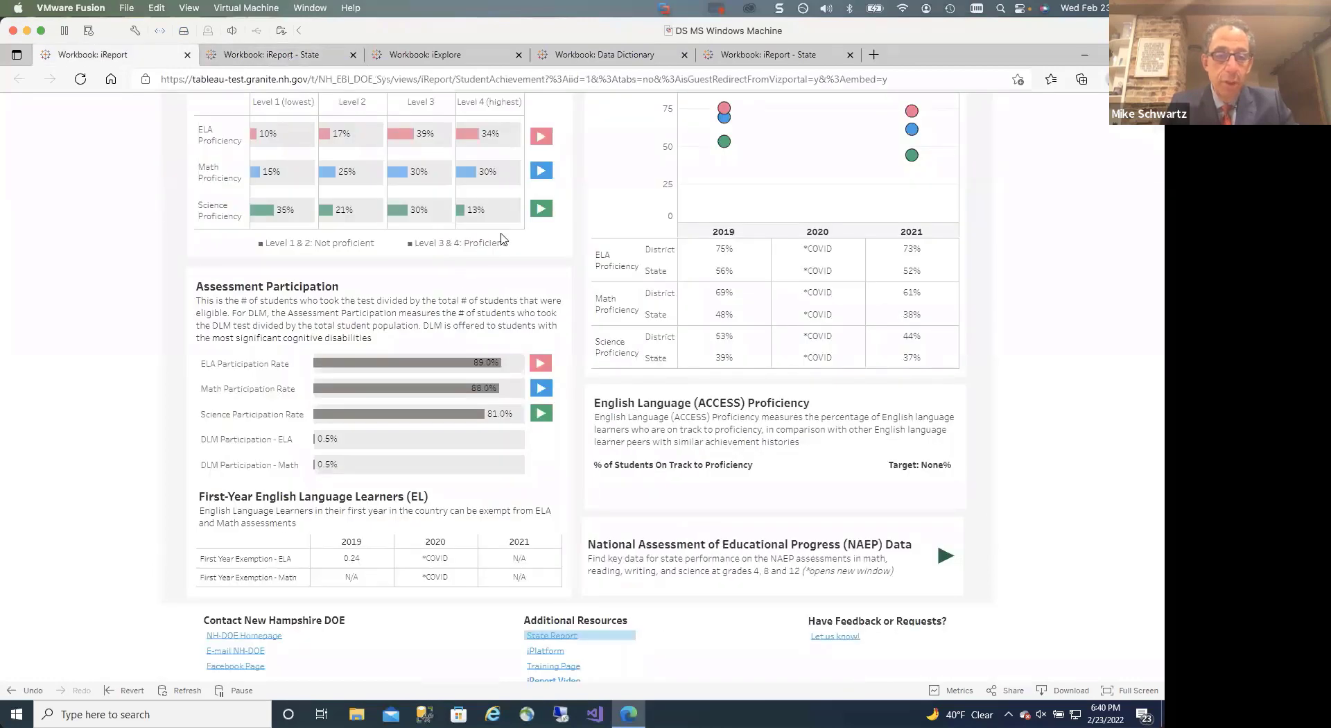
scroll(485, 222, "up", 8)
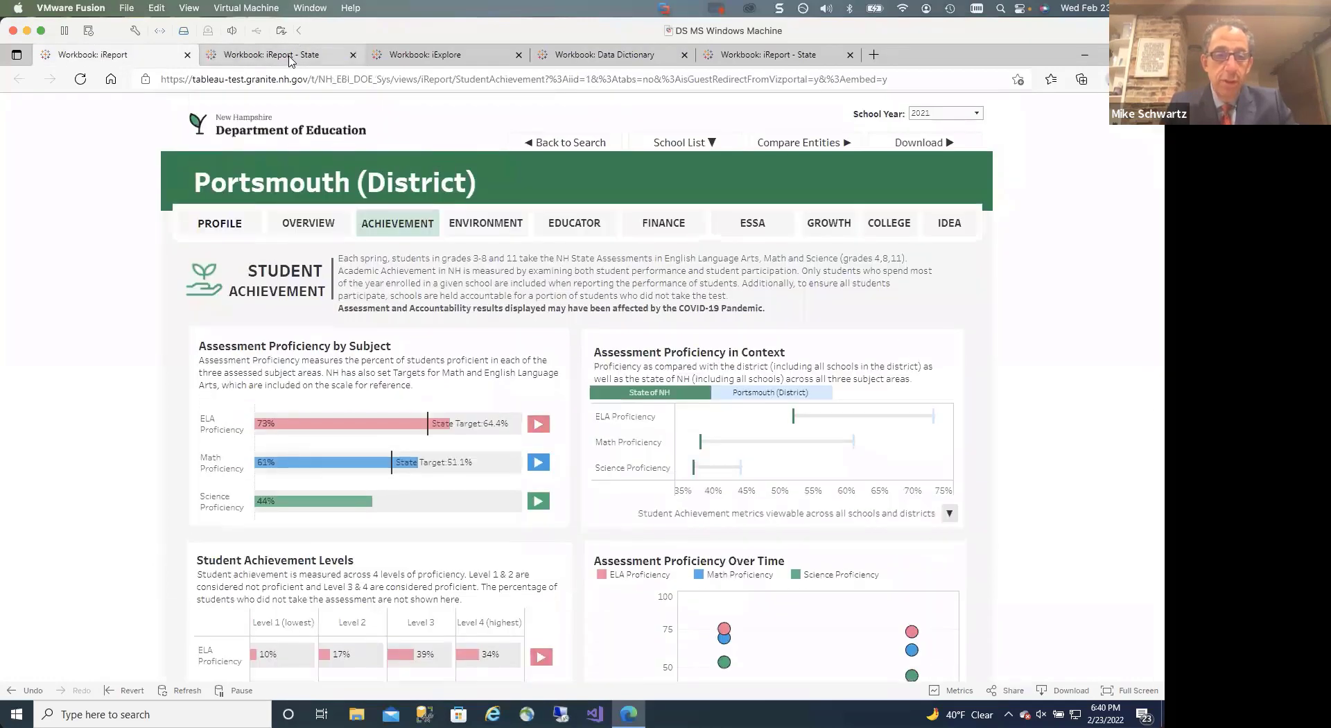
left_click(326, 56)
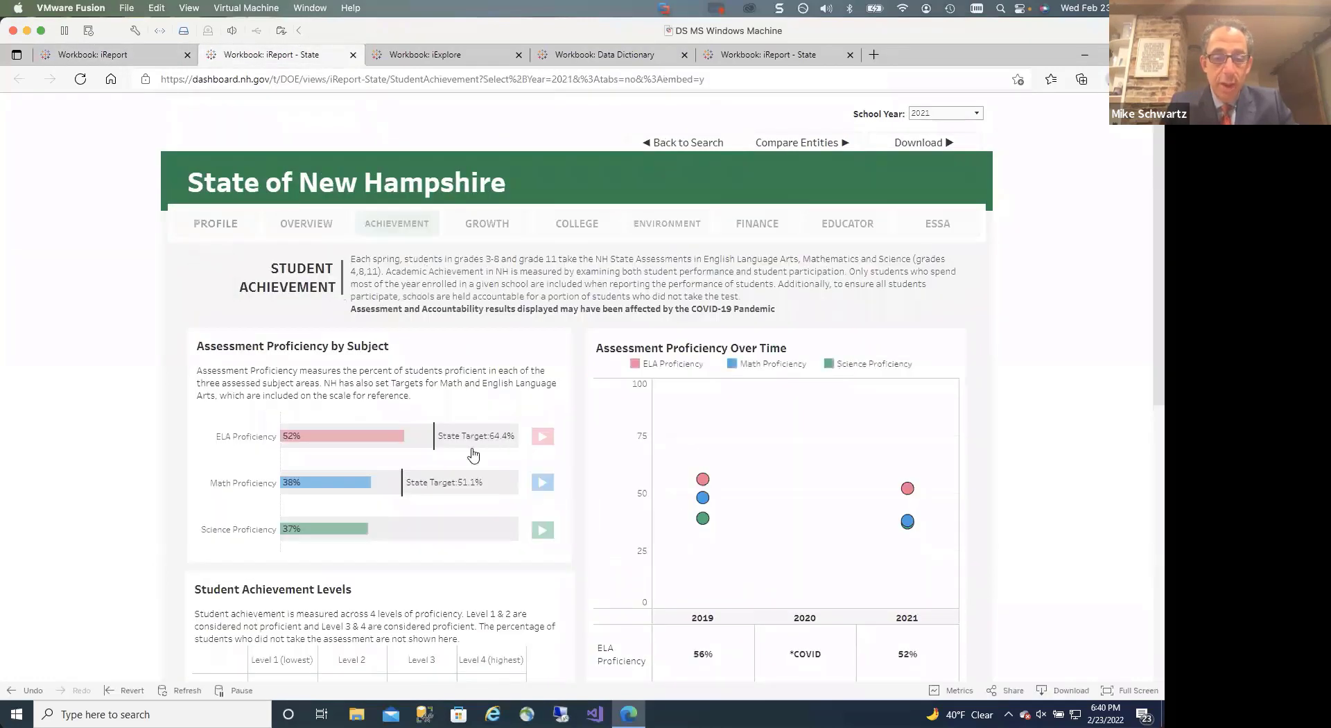
- Compare the ELA proficiency subgroup breakdowns of the State of New Hampshire and the Portsmouth district
left_click(543, 438)
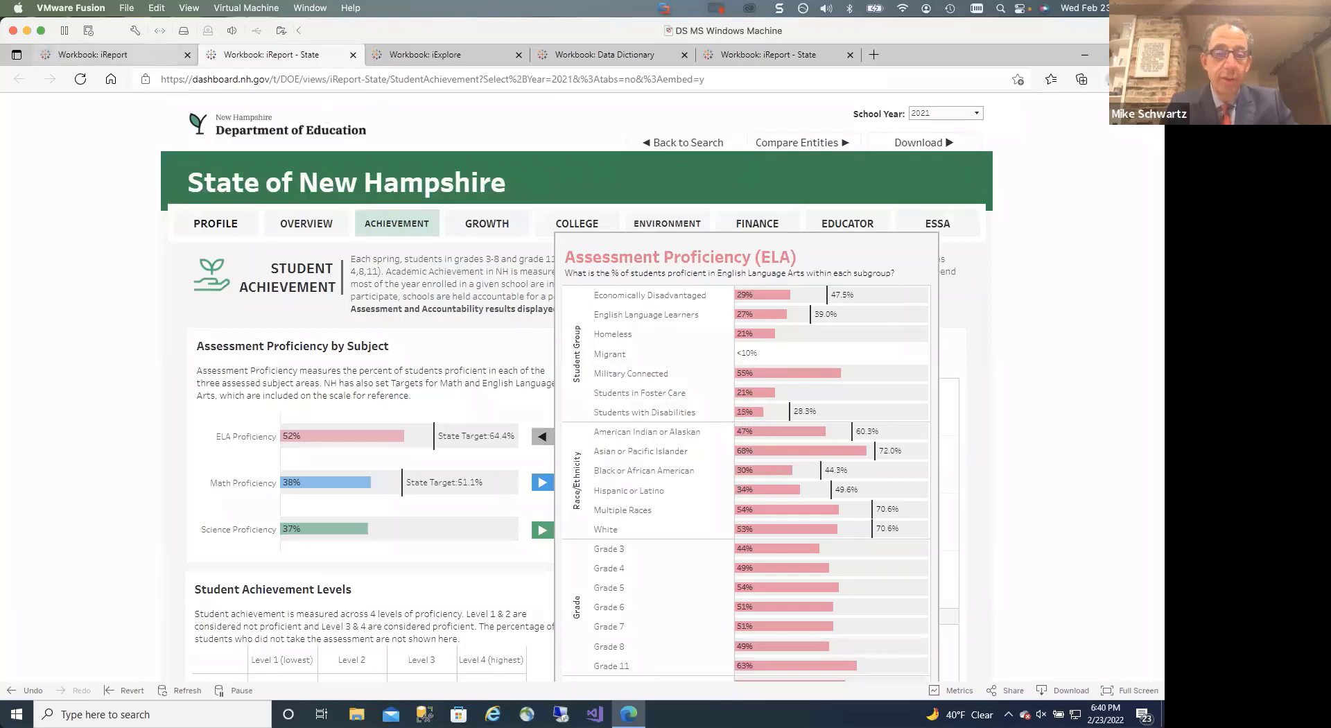
left_click(139, 56)
left_click(537, 424)
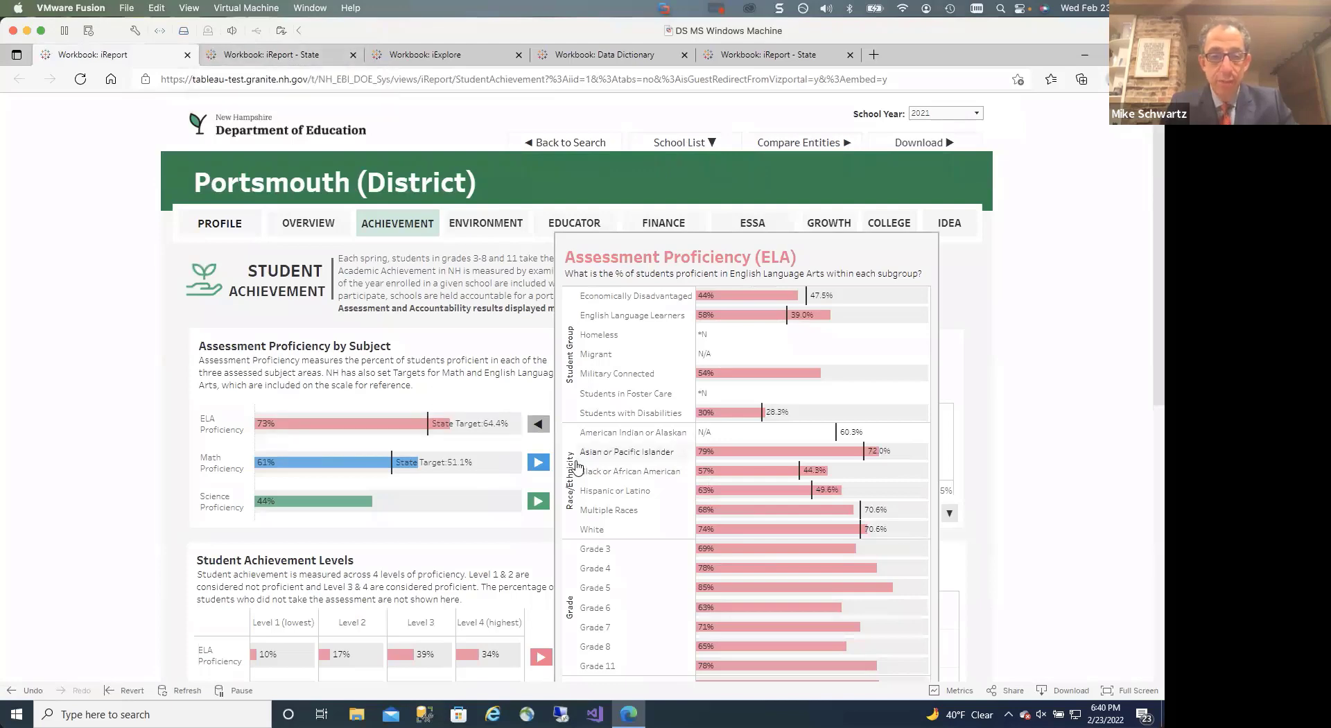
- Check the Demo - Scenarios slide in Chrome, and return to the Windows virtual machine to open iExplore's Indicator Search page
key("super+Tab")
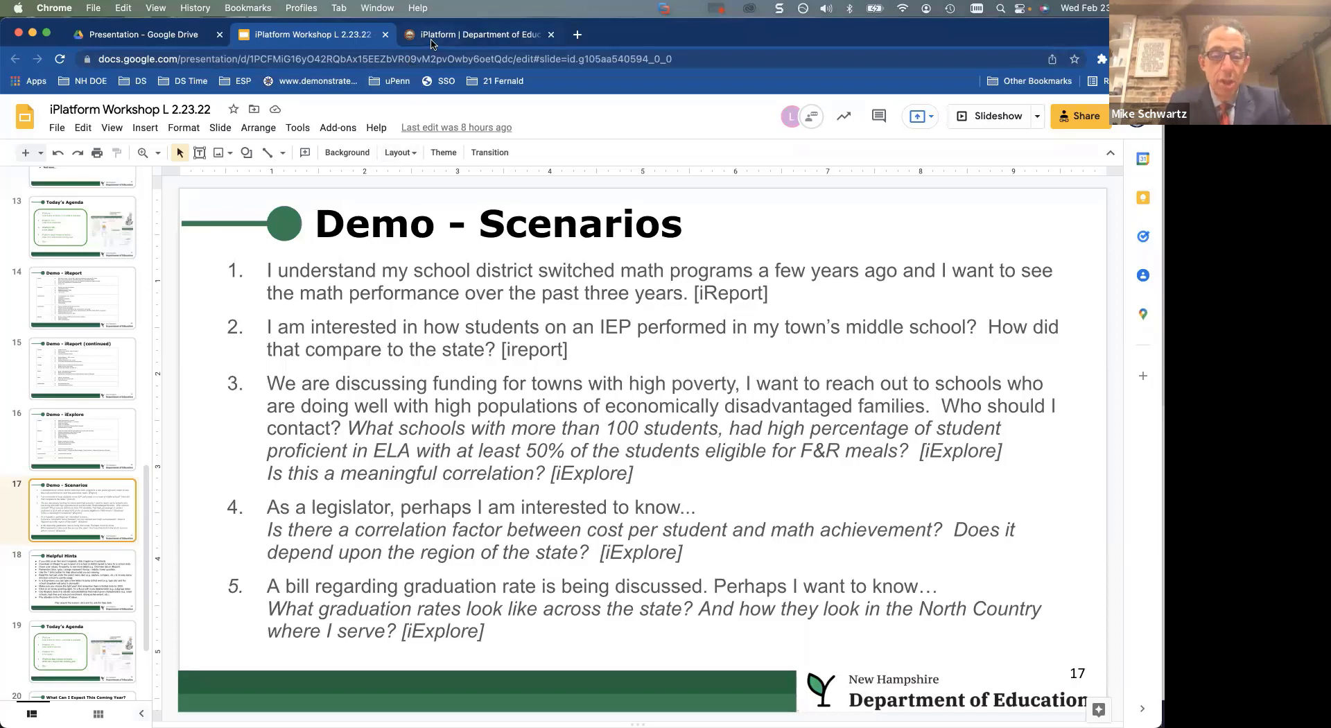
key("super+Tab")
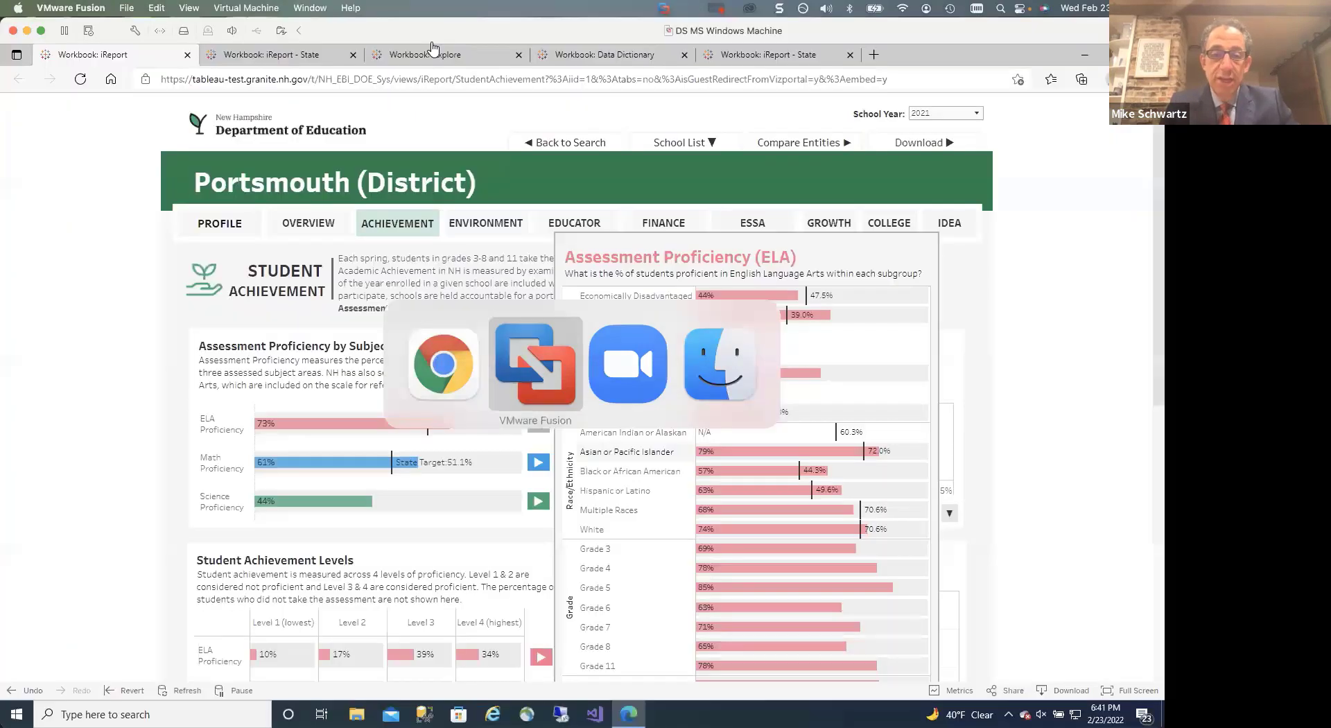
left_click(433, 58)
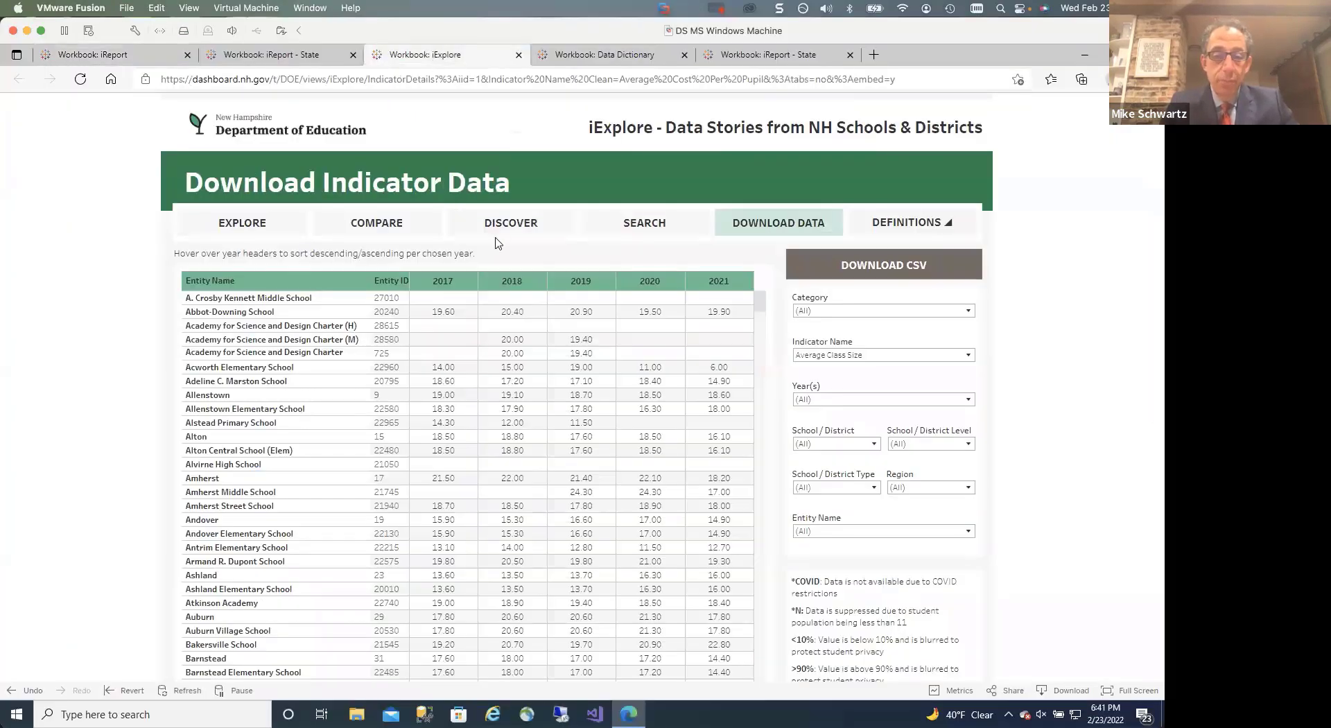
left_click(643, 223)
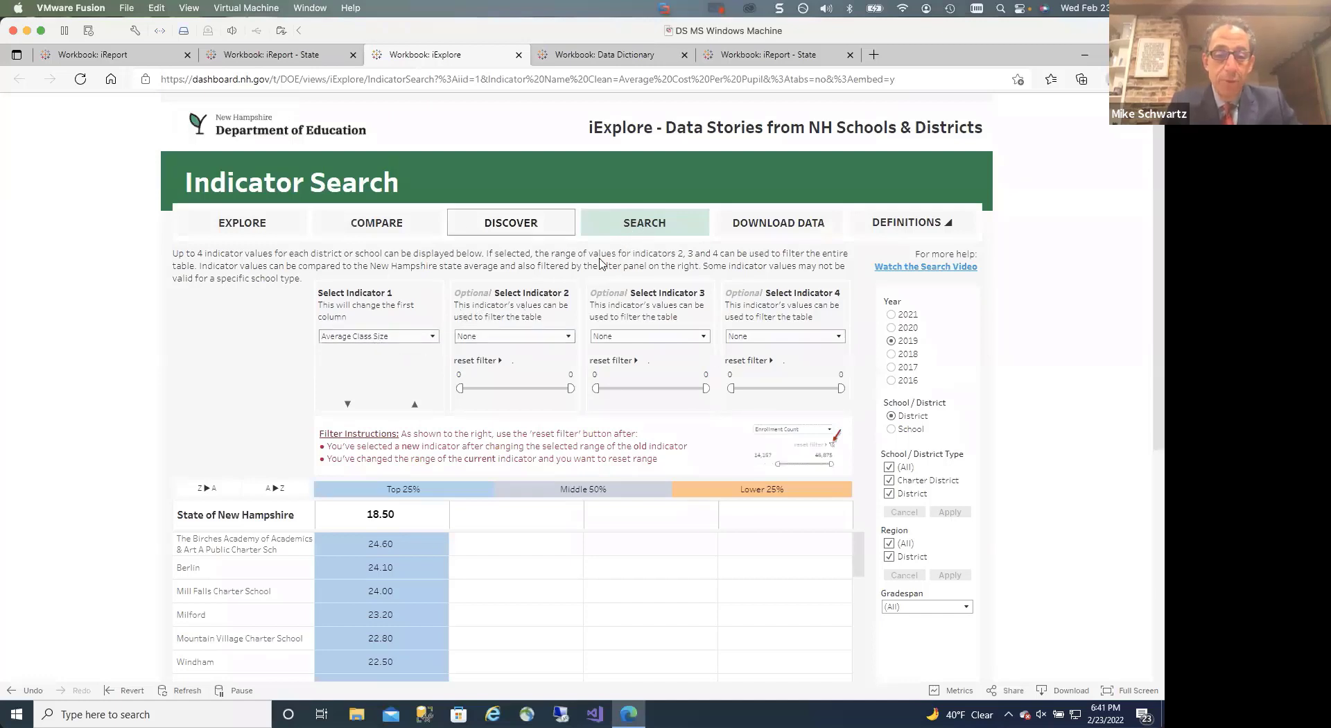
- Set Indicator 1 to Proficiency - ELA (%) and change the search table from districts to schools
left_click(395, 337)
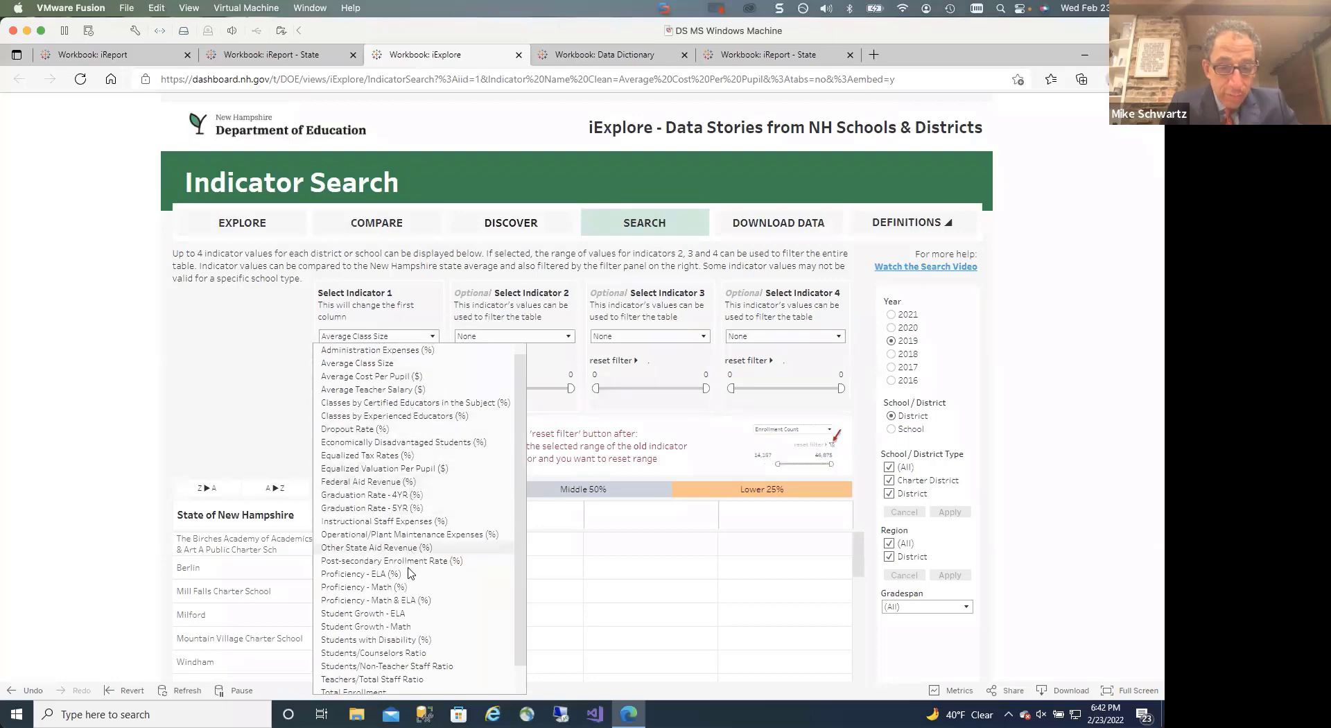
left_click(385, 574)
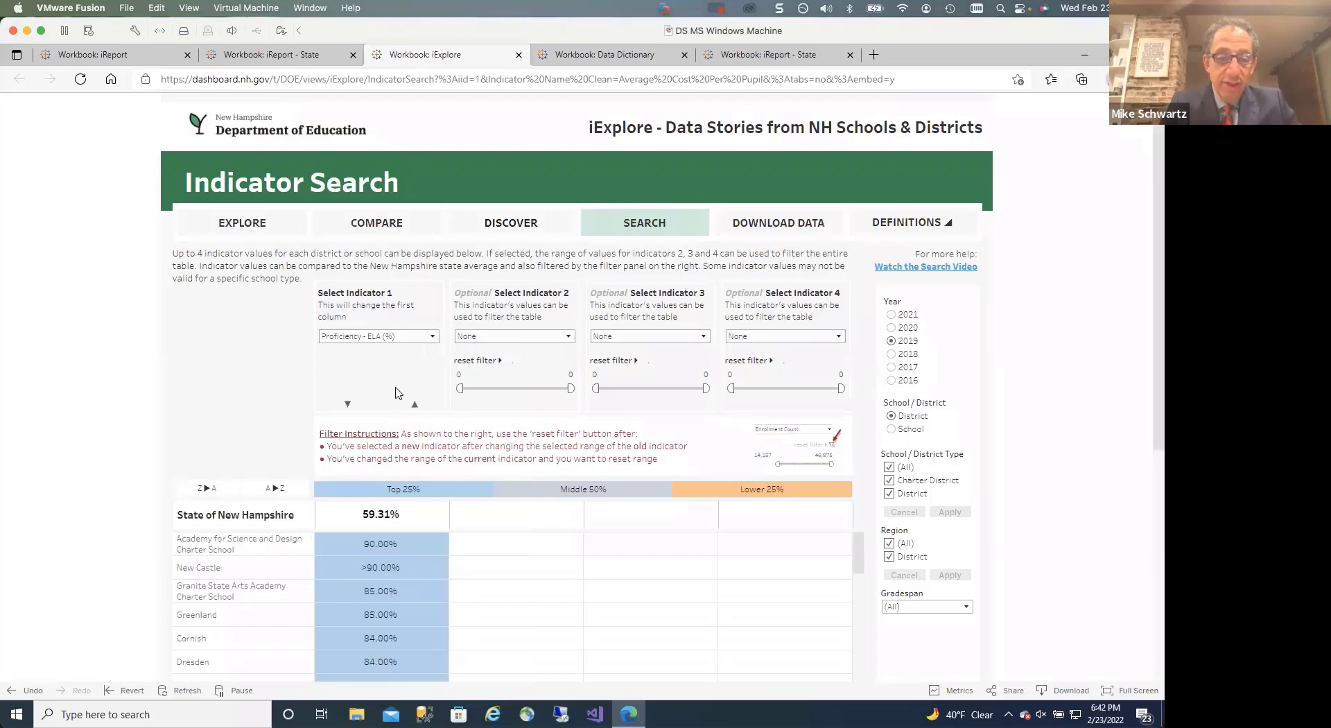
scroll(397, 392, "down", 3)
scroll(851, 435, "up", 3)
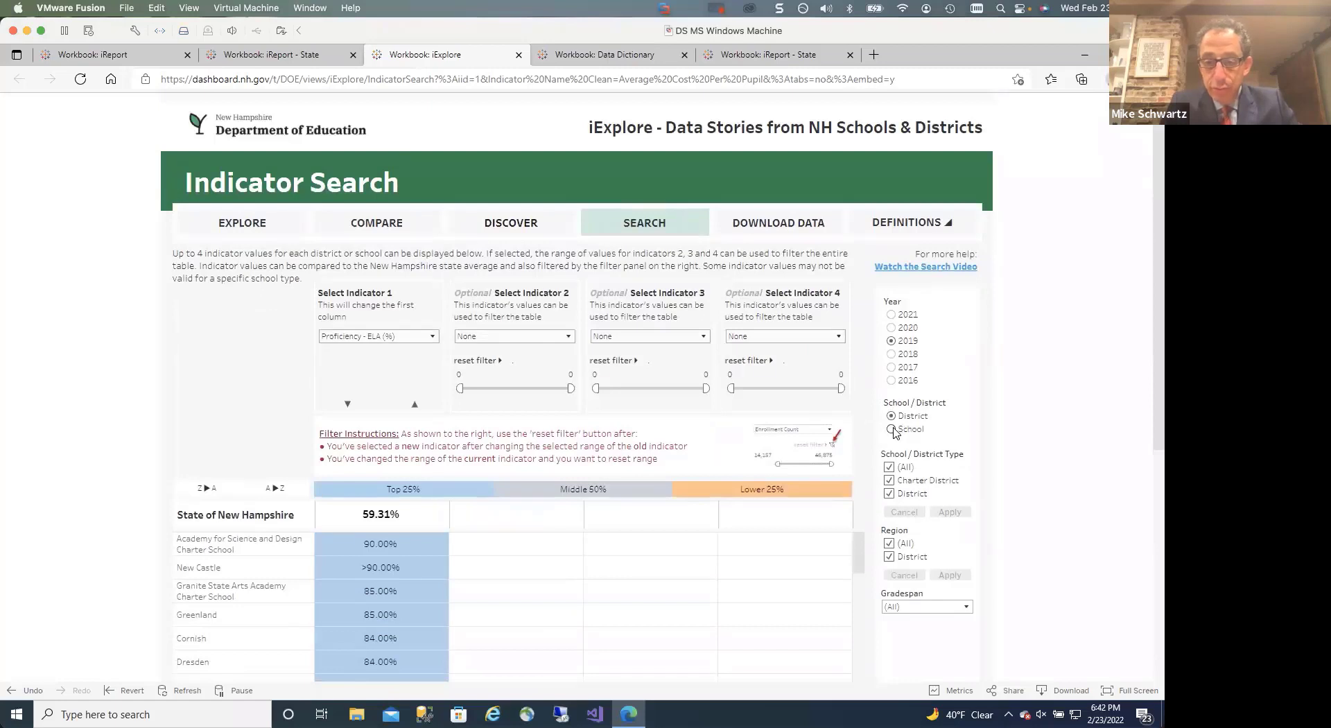
left_click(892, 430)
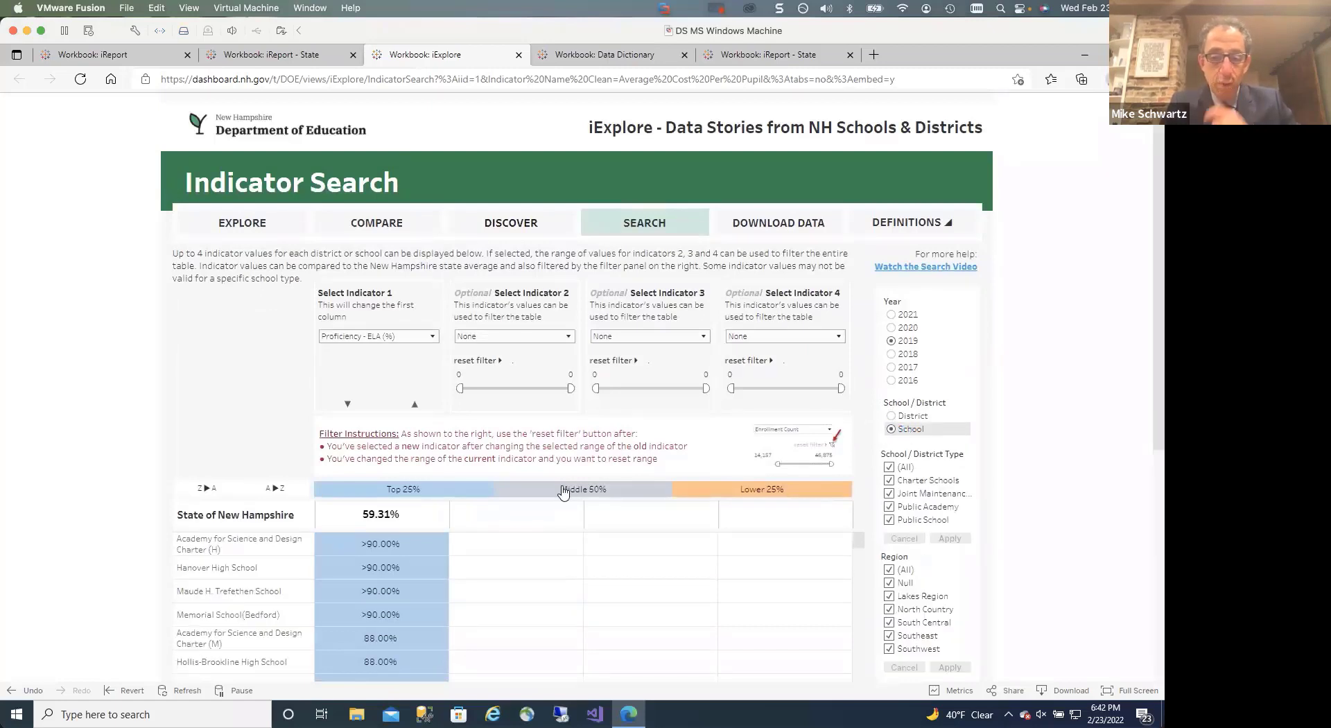
- Review the schools ranked by ELA proficiency and set Indicator 2 to Economically Disadvantaged Students (%)
scroll(333, 520, "down", 3)
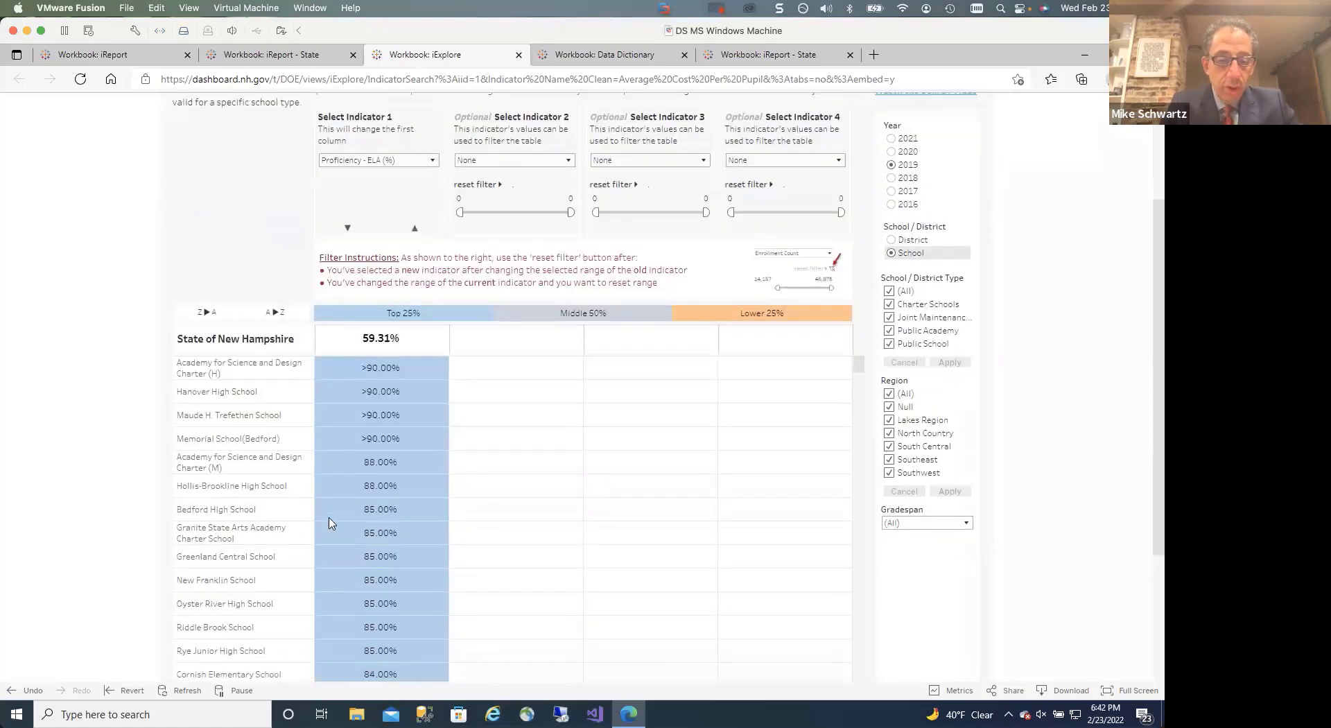
scroll(329, 523, "down", 10)
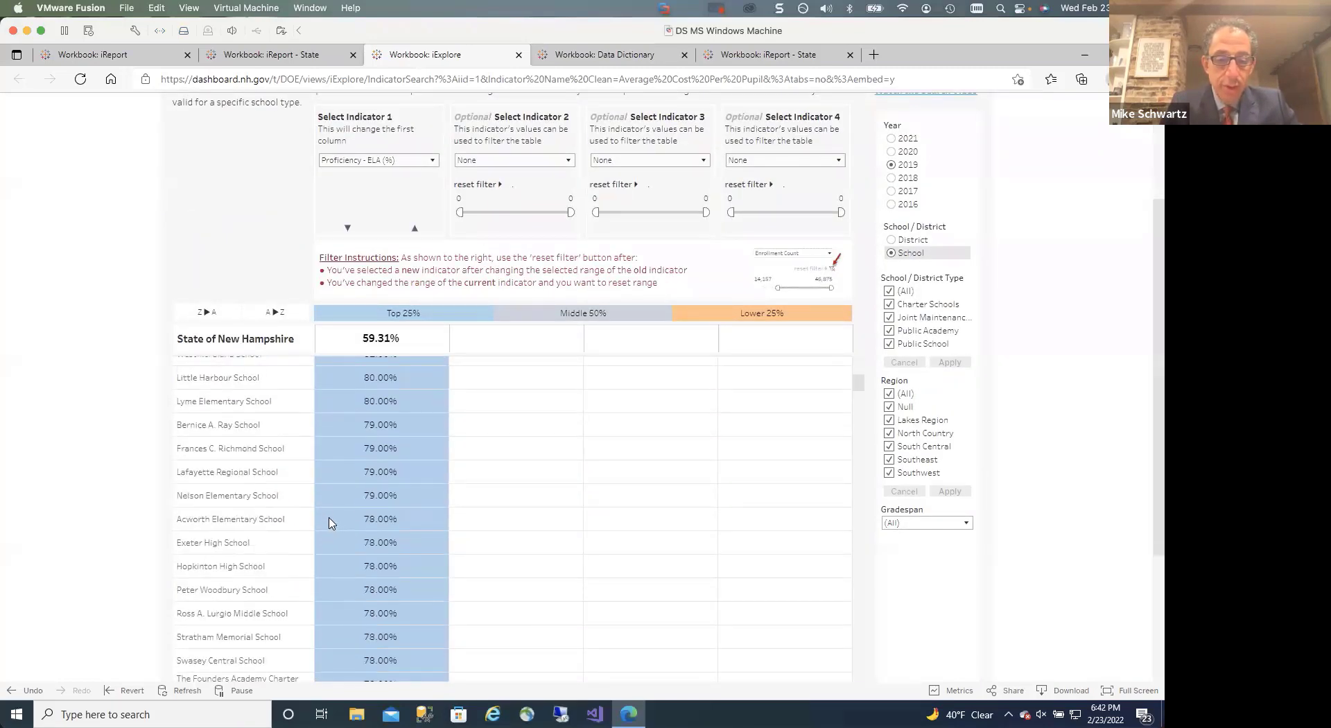
scroll(329, 523, "up", 15)
scroll(332, 520, "down", 2)
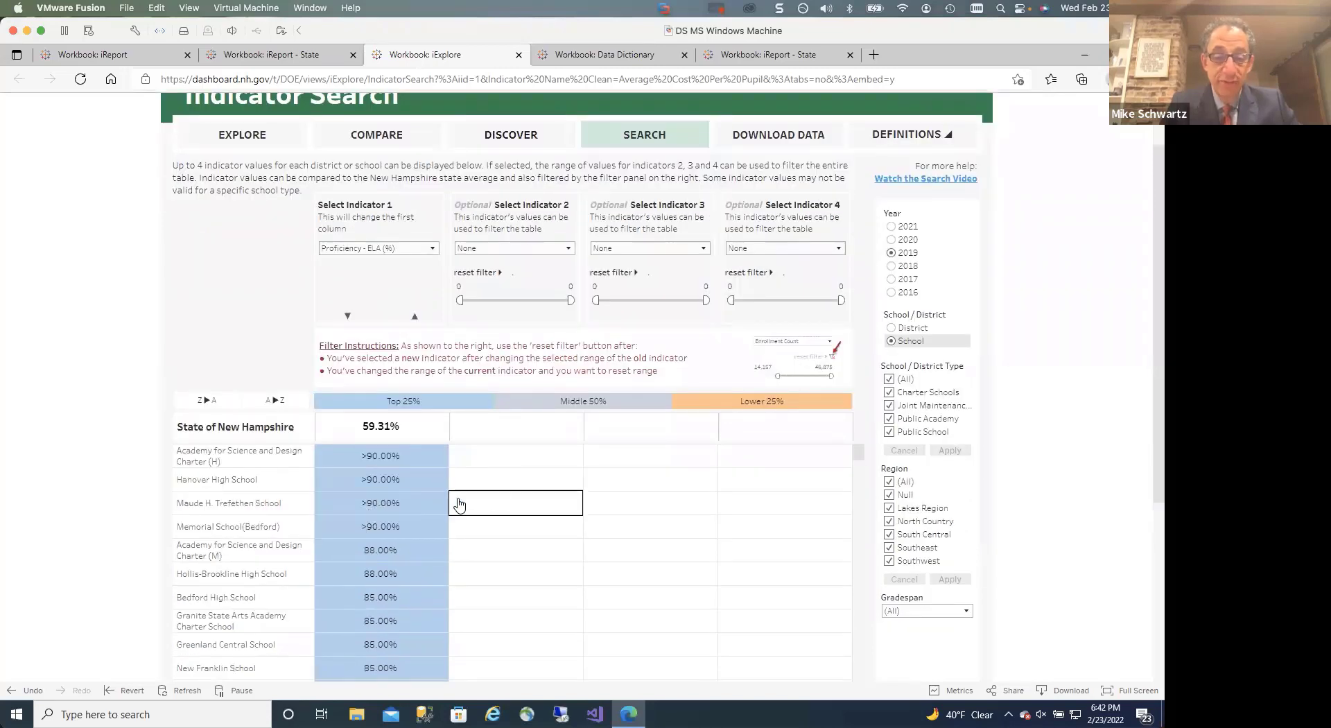
left_click(551, 249)
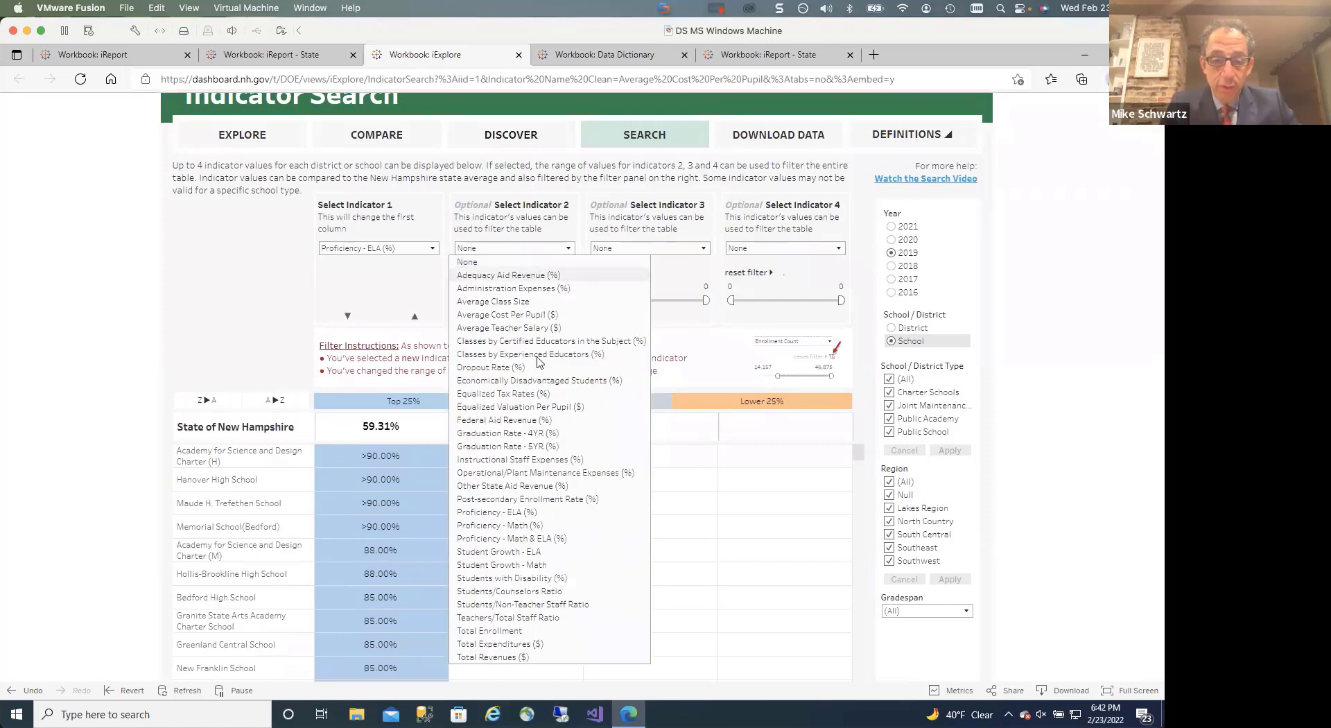
left_click(547, 380)
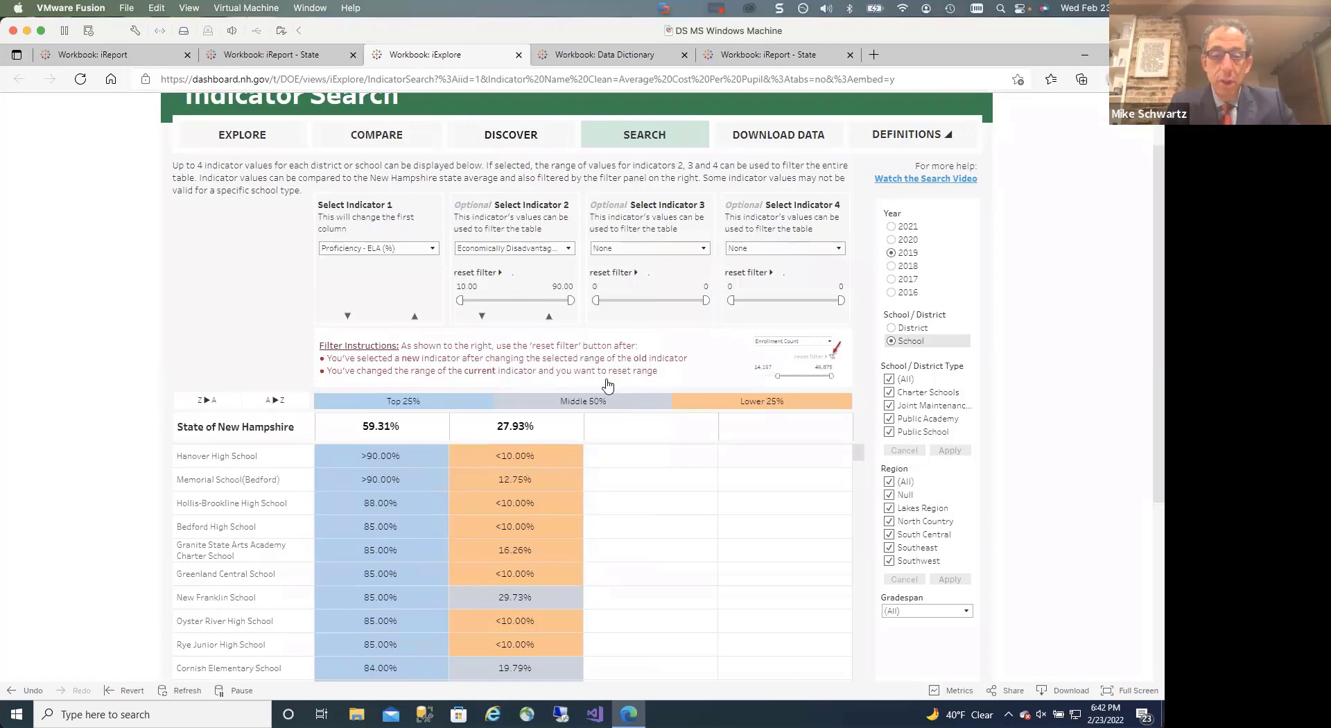
- Set Indicator 3 to Total Enrollment and Indicator 4 to Classes by Experienced Educators (%)
left_click(644, 248)
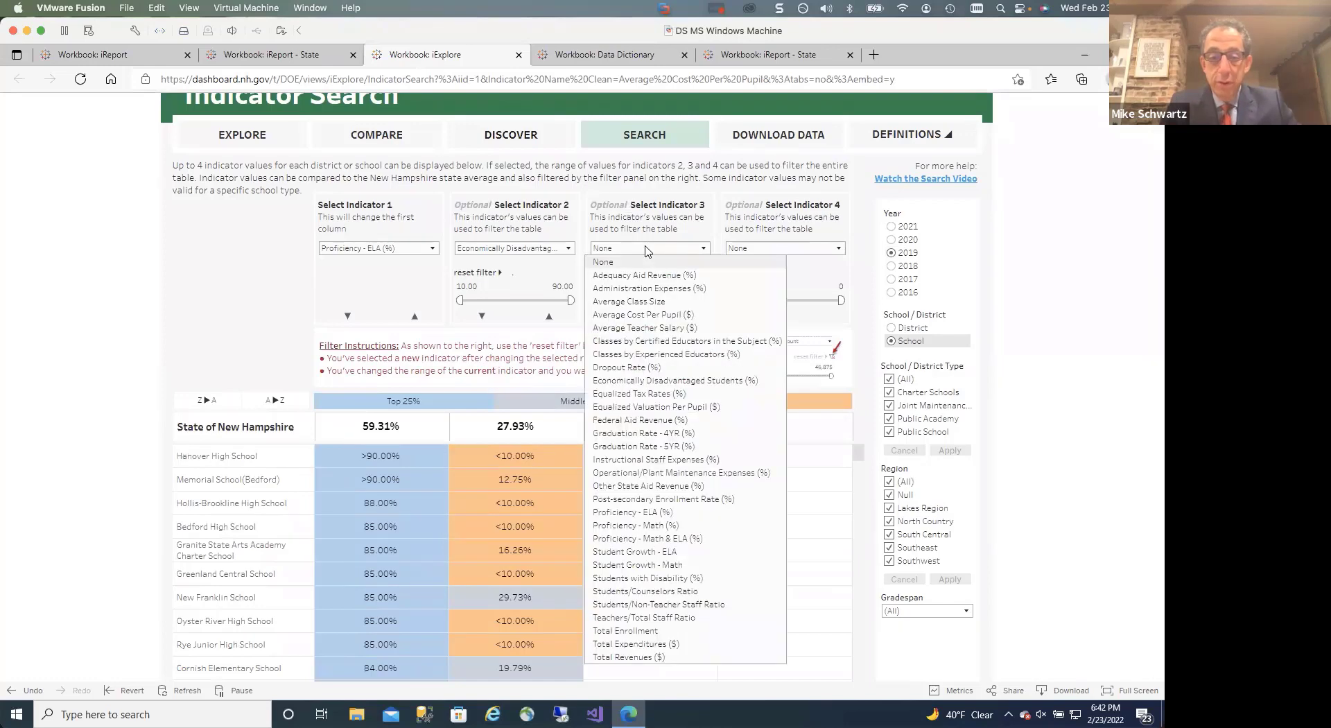
left_click(634, 630)
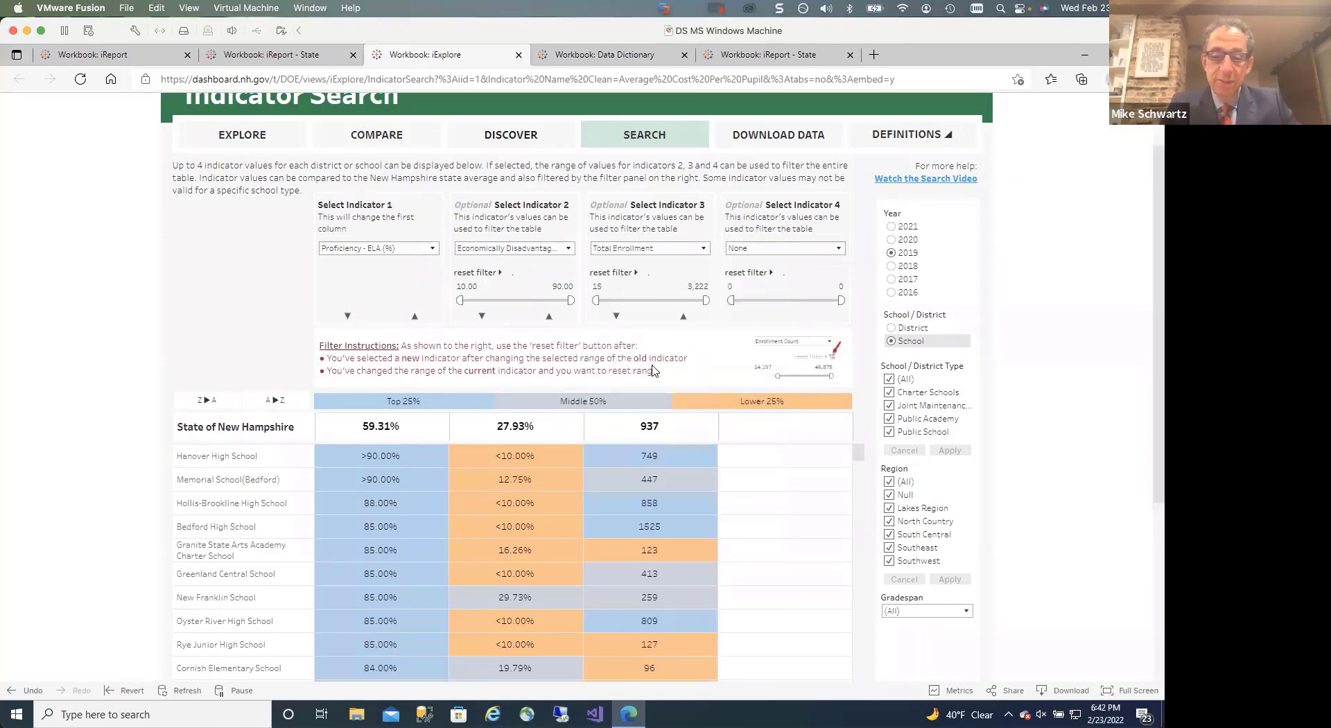
left_click(774, 251)
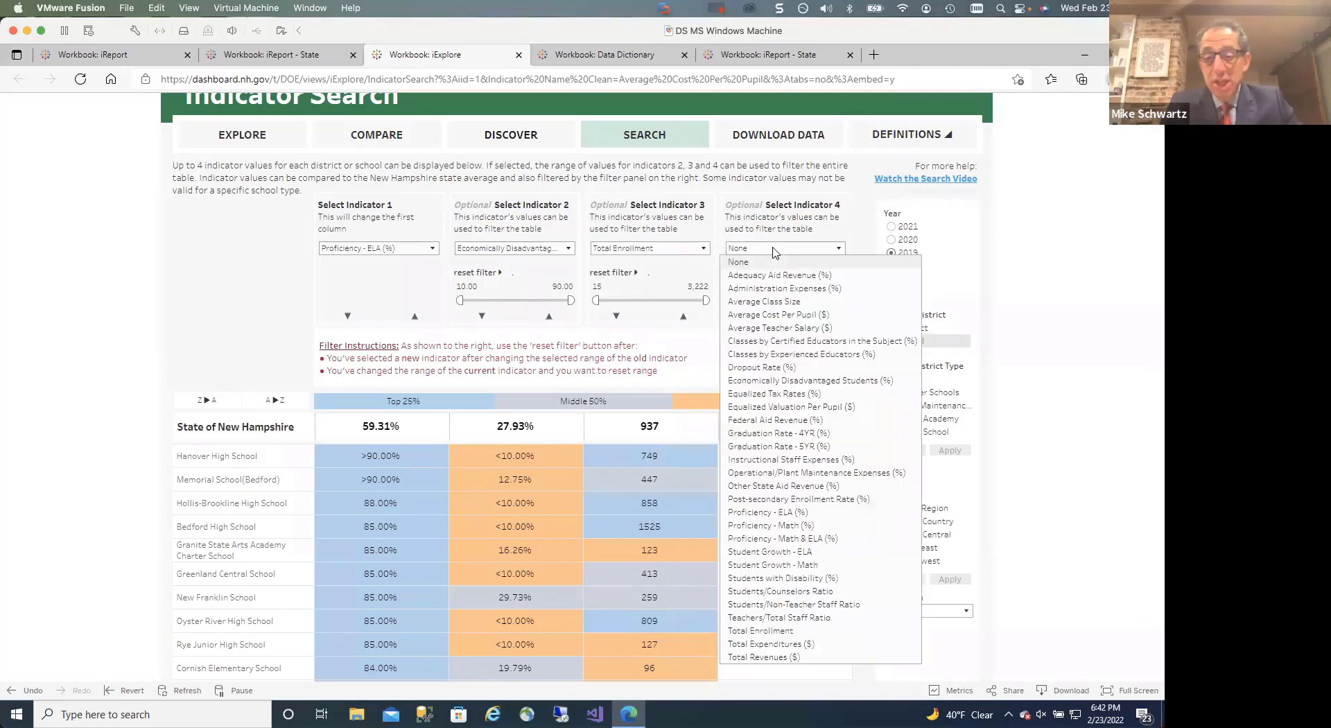
left_click(778, 352)
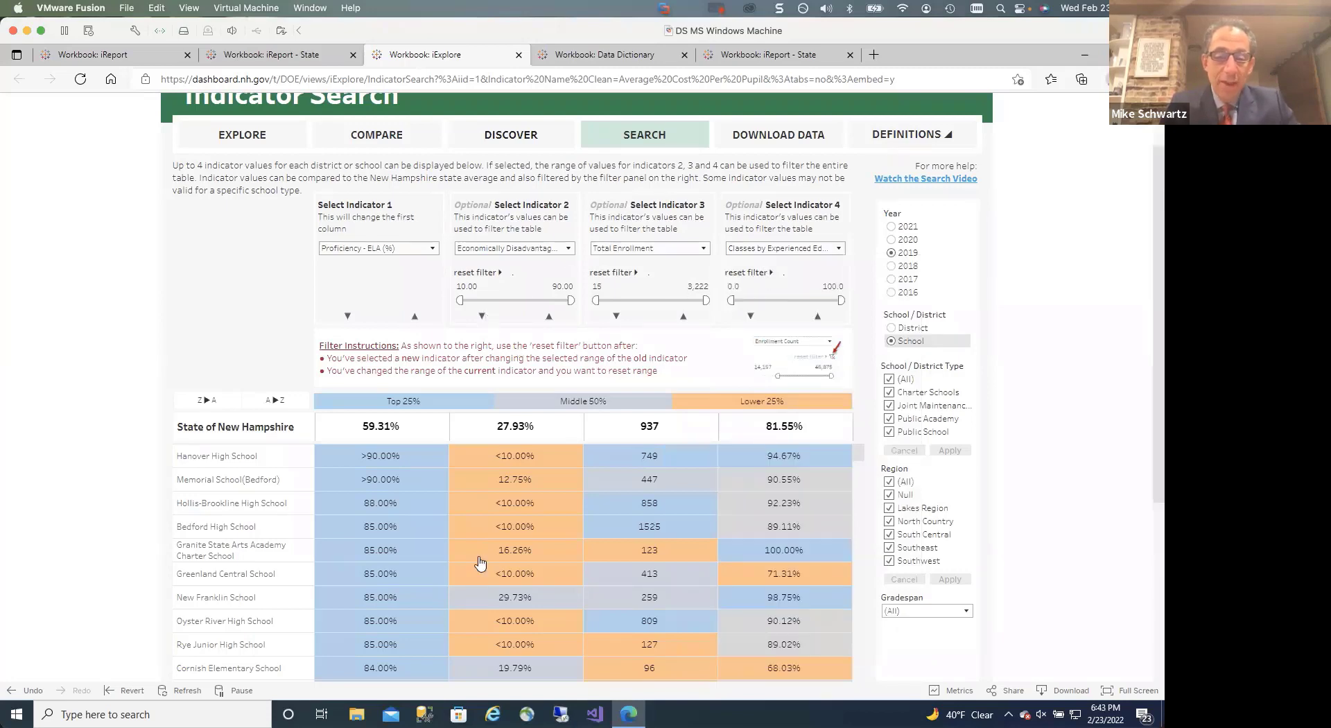
- Filter the table to schools with at least 40% economically disadvantaged students and review the remaining schools
scroll(421, 551, "down", 2)
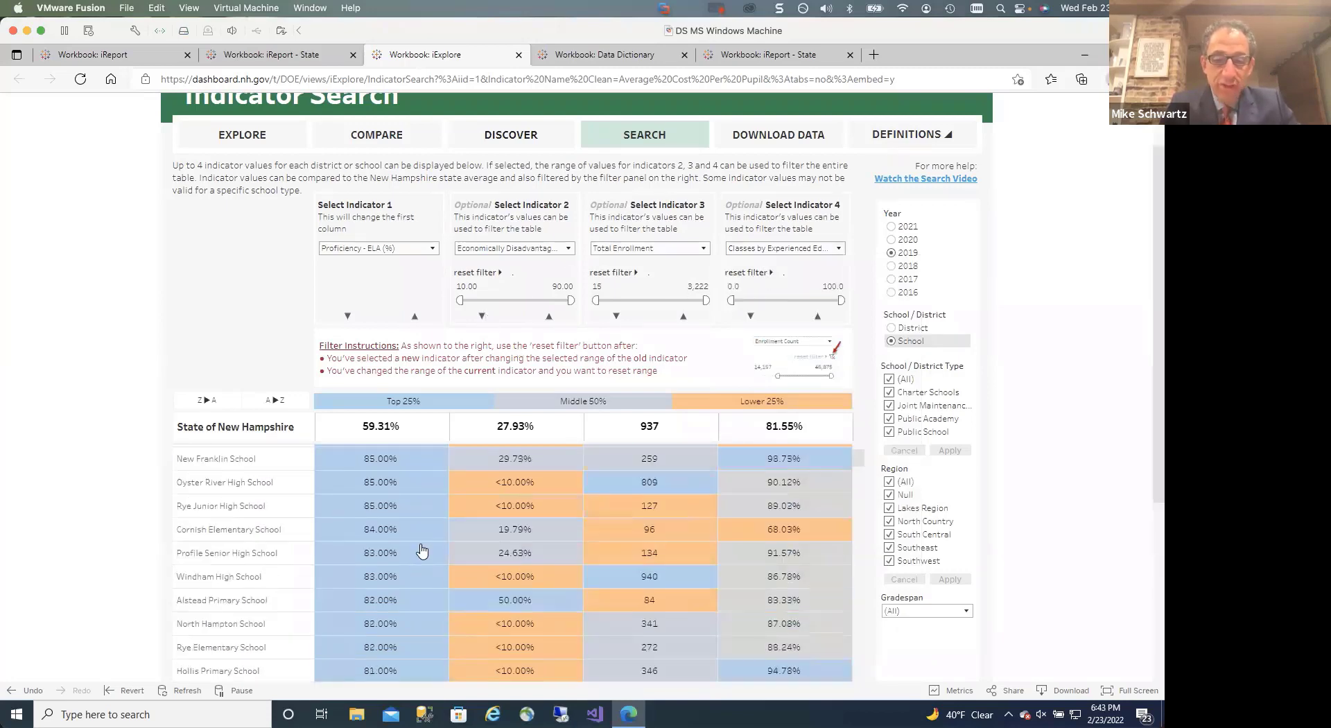
scroll(421, 551, "up", 4)
left_click(476, 375)
type("40")
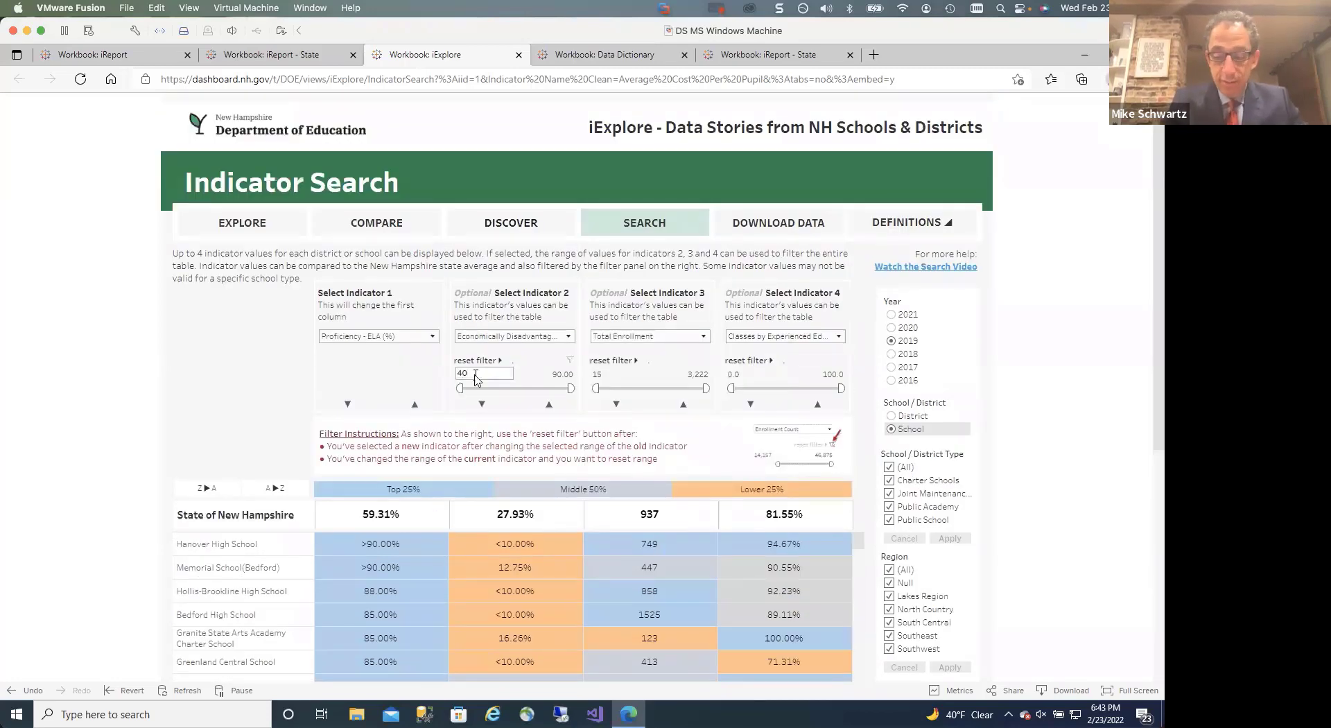
key("Return")
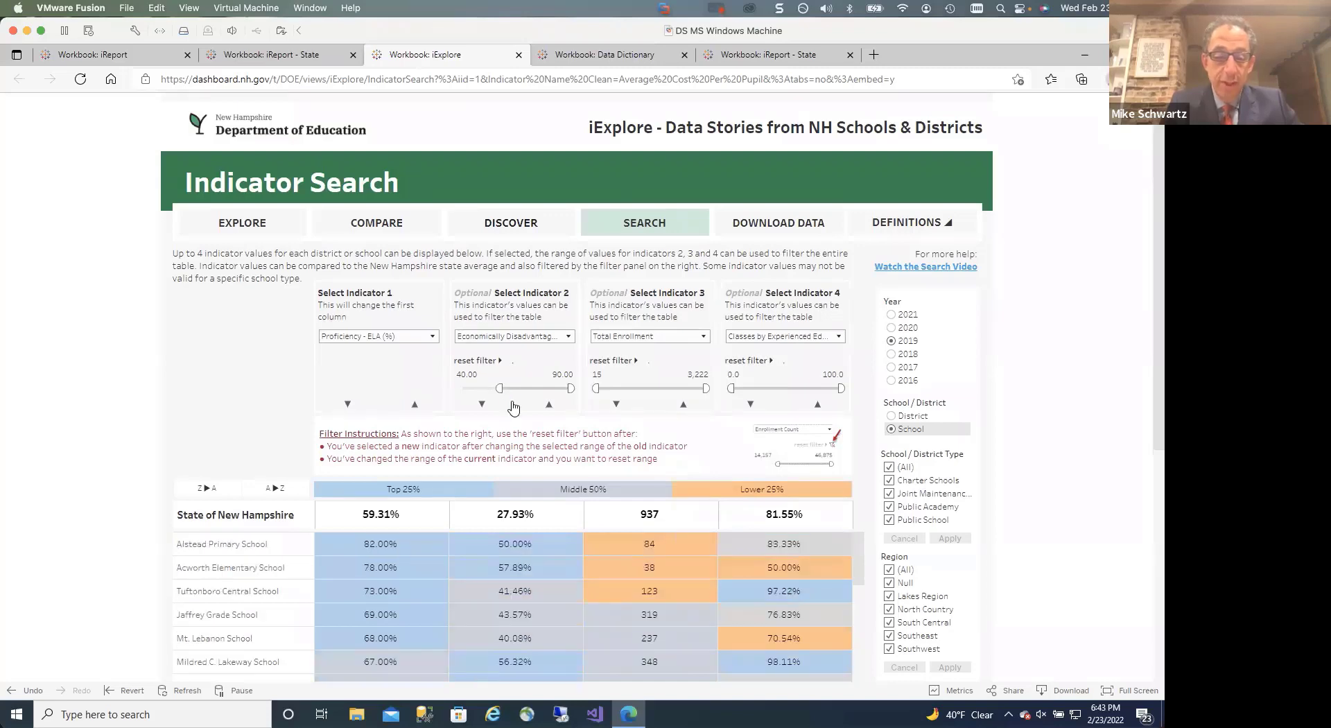
scroll(513, 407, "down", 3)
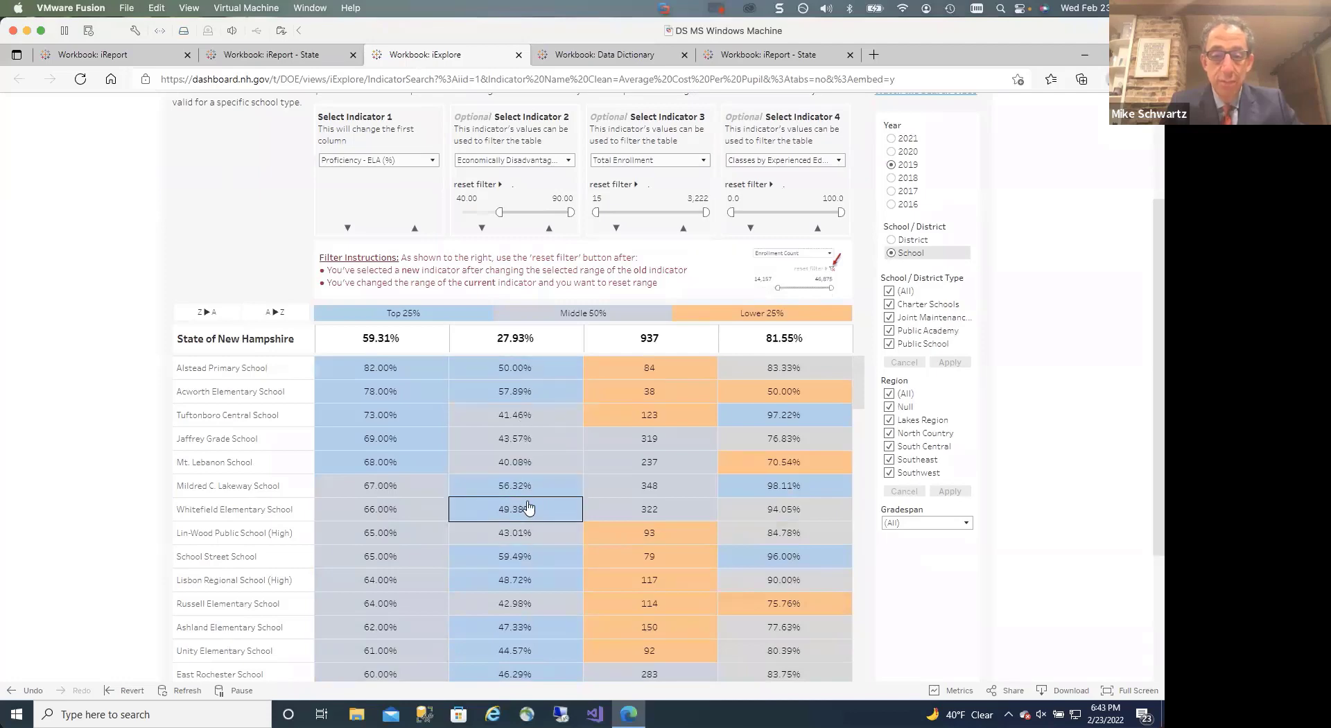
mouse_move(528, 508)
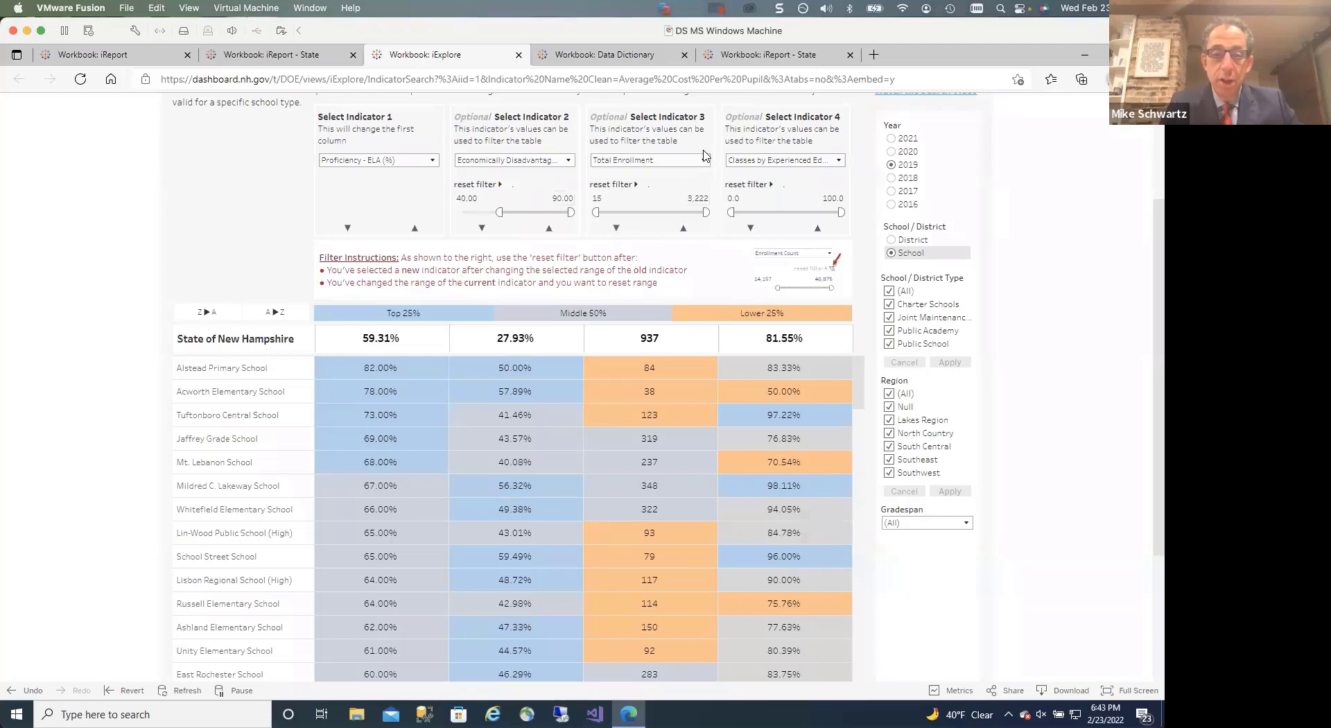
- Filter the table to schools with a minimum Total Enrollment of 200 and review the remaining schools
scroll(704, 155, "up", 2)
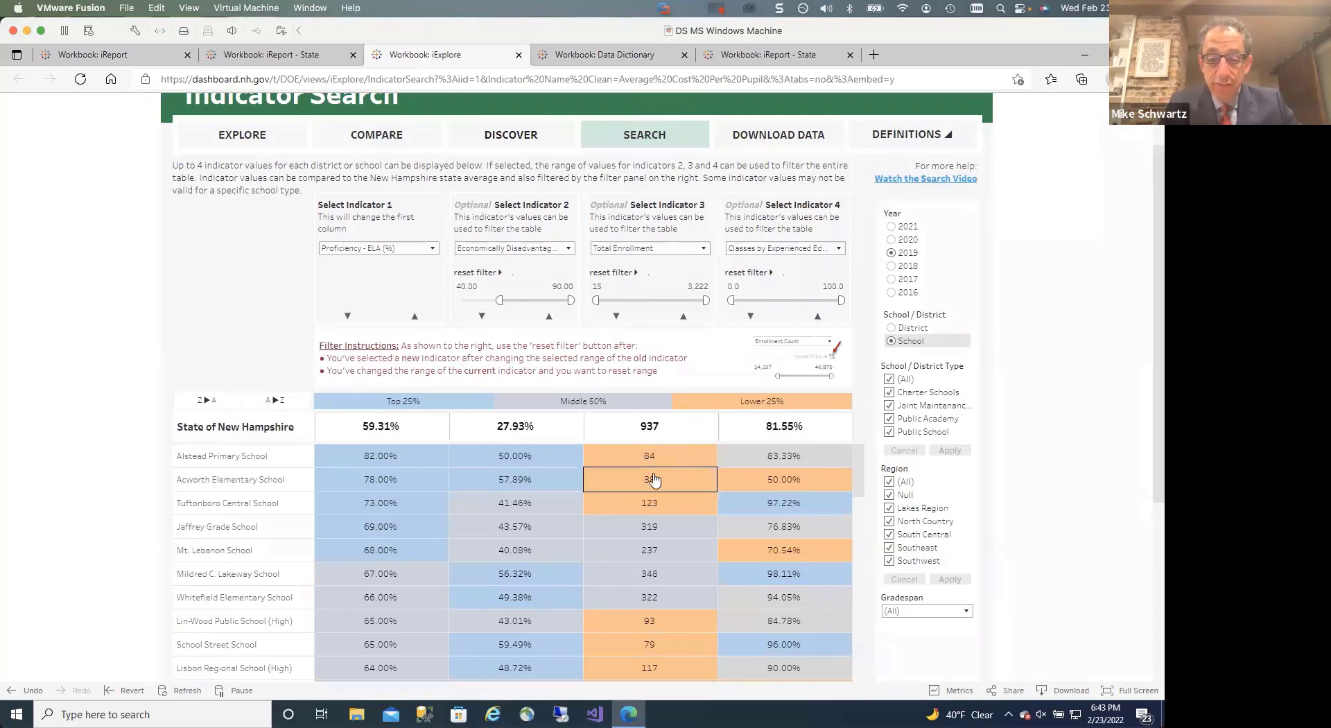
left_click(601, 287)
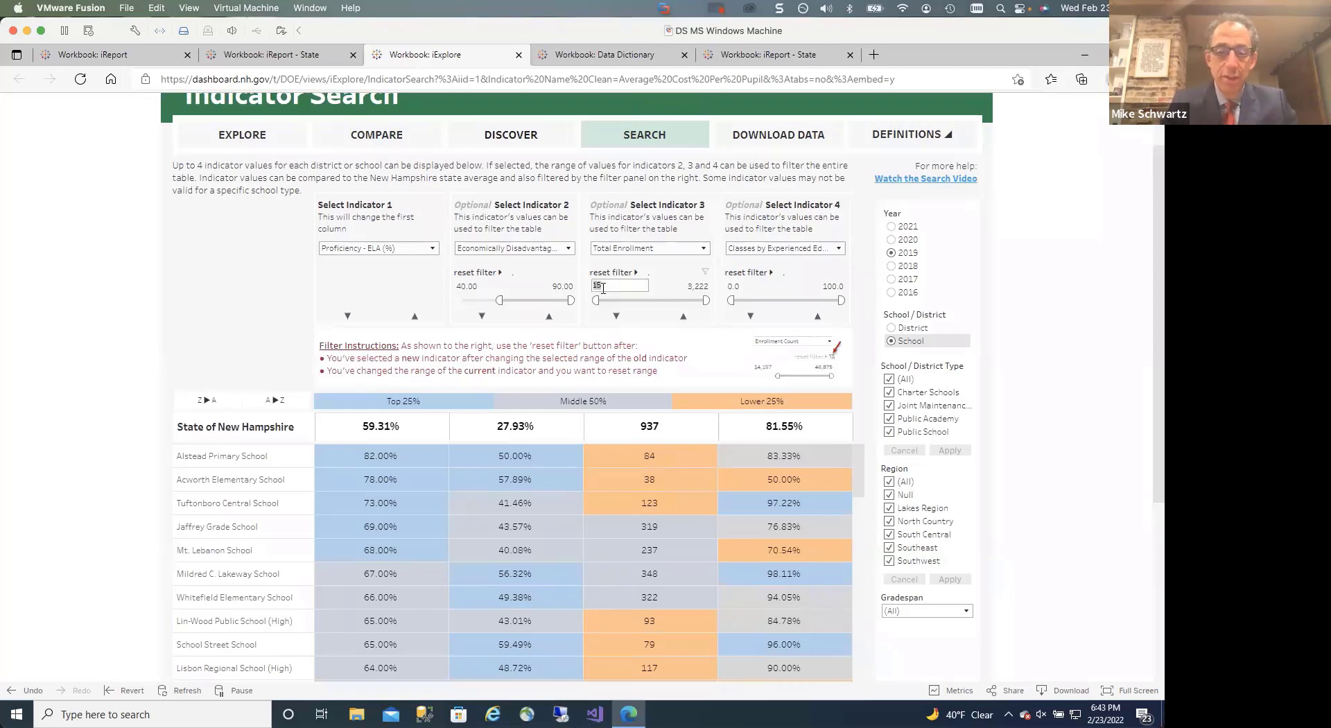
type("2")
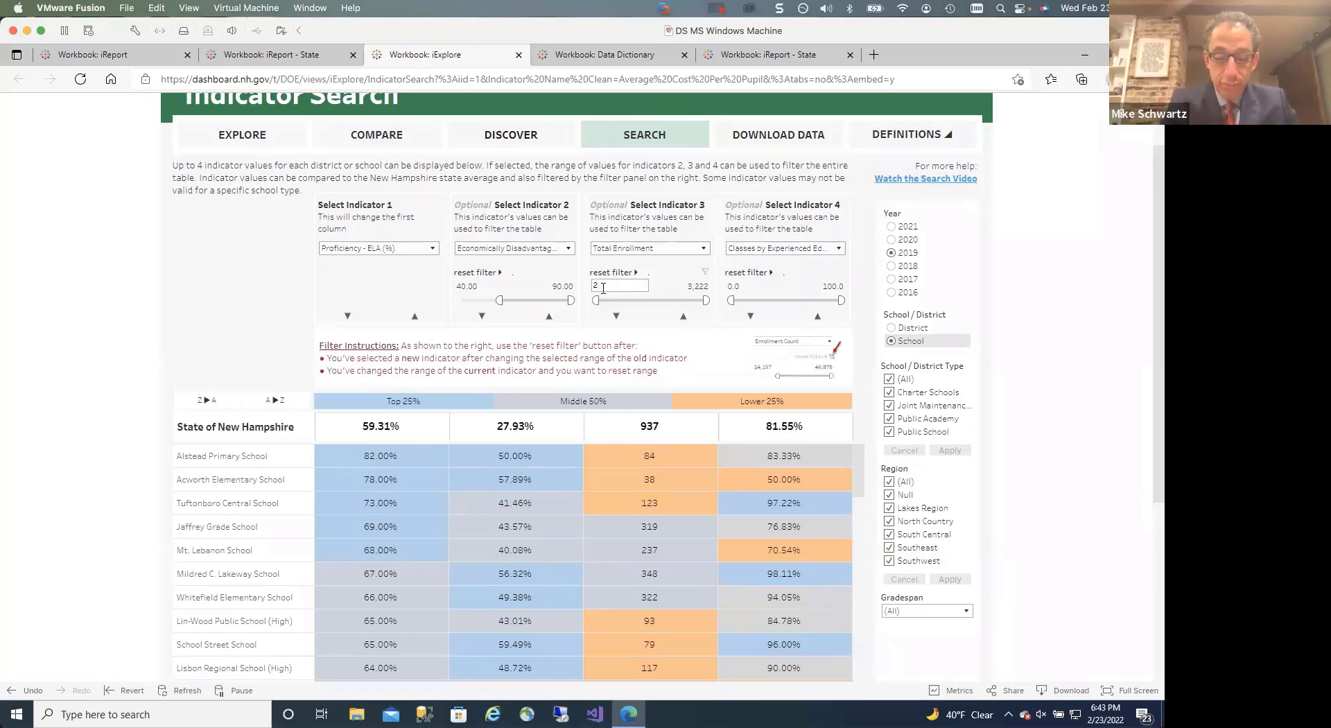
type("00")
key("Return")
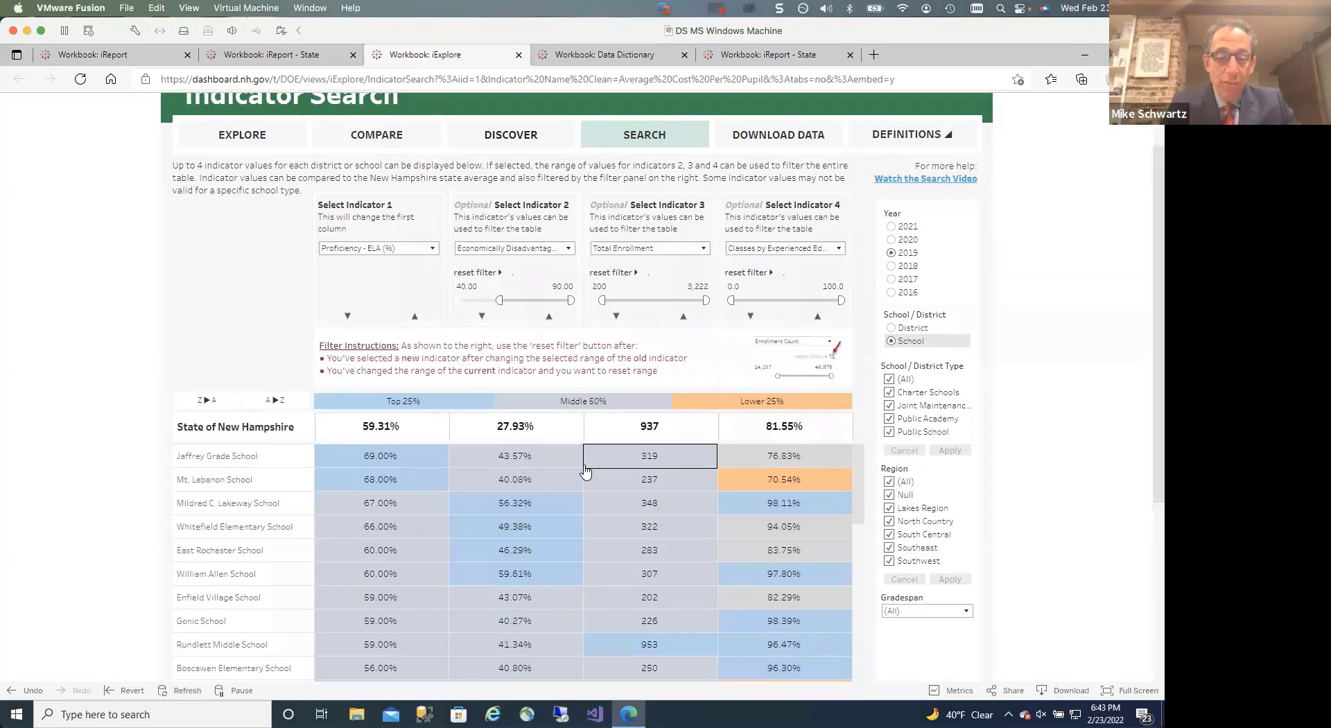
scroll(583, 469, "up", 1)
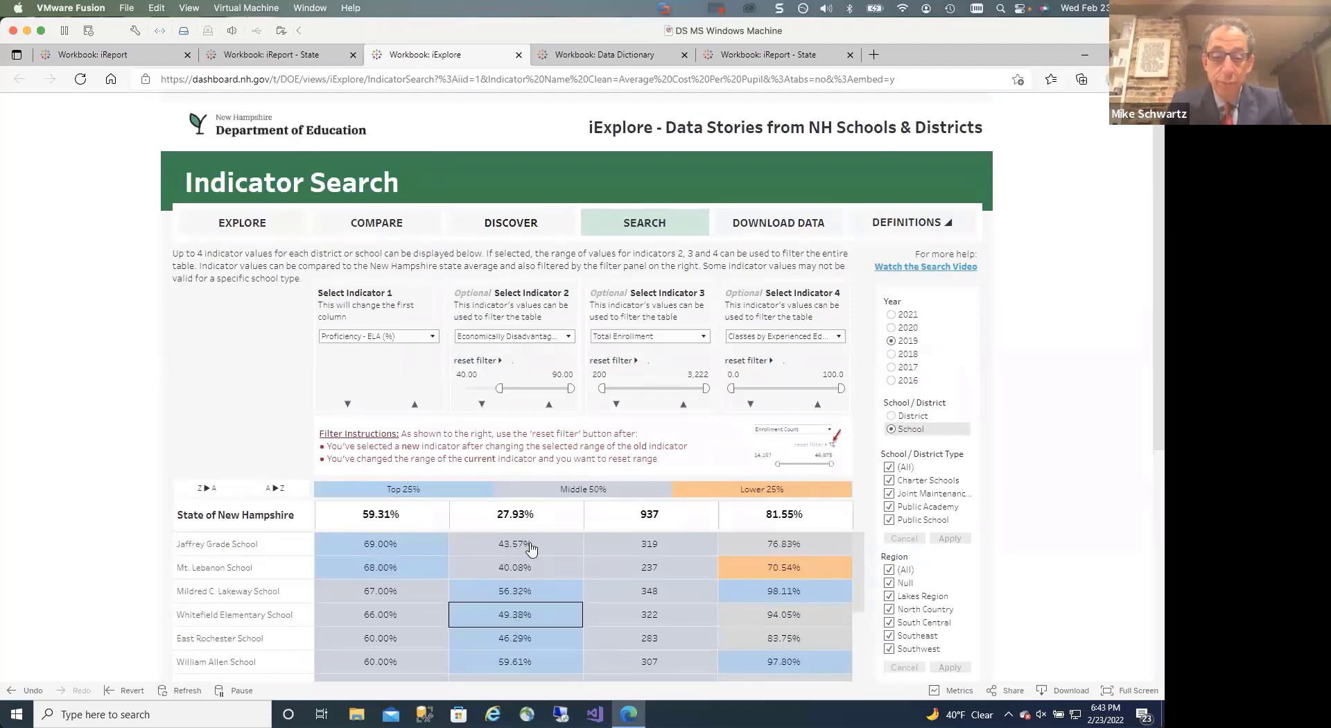
mouse_move(528, 545)
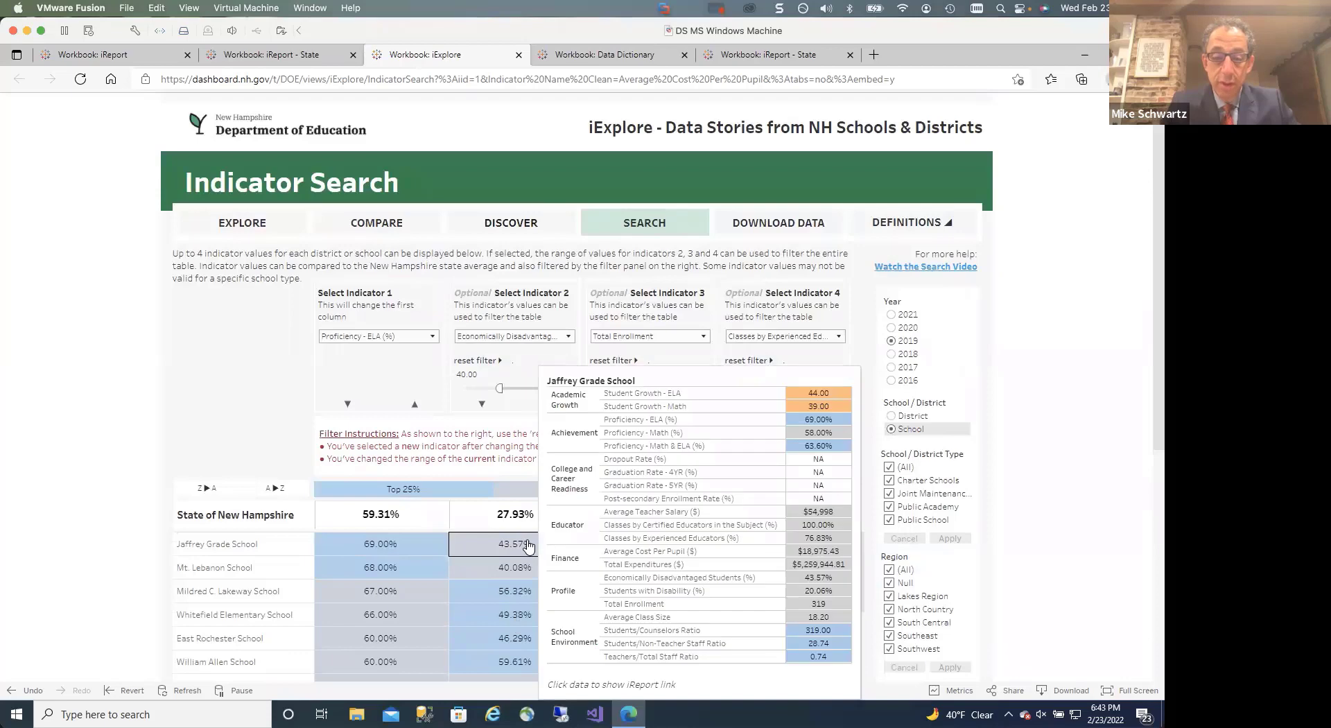